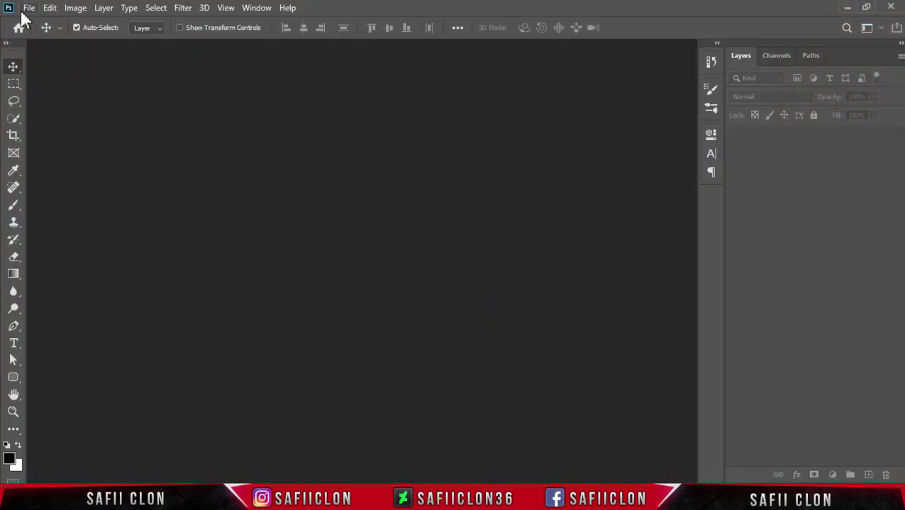
Open the tattooed woman's portrait photo
{"action": "left_click", "coordinate": [29, 8]}
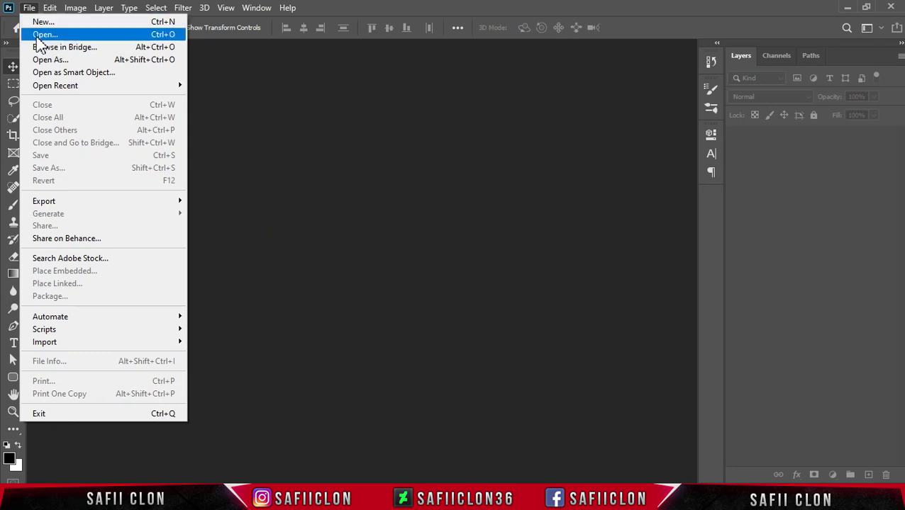
{"action": "left_click", "coordinate": [51, 36]}
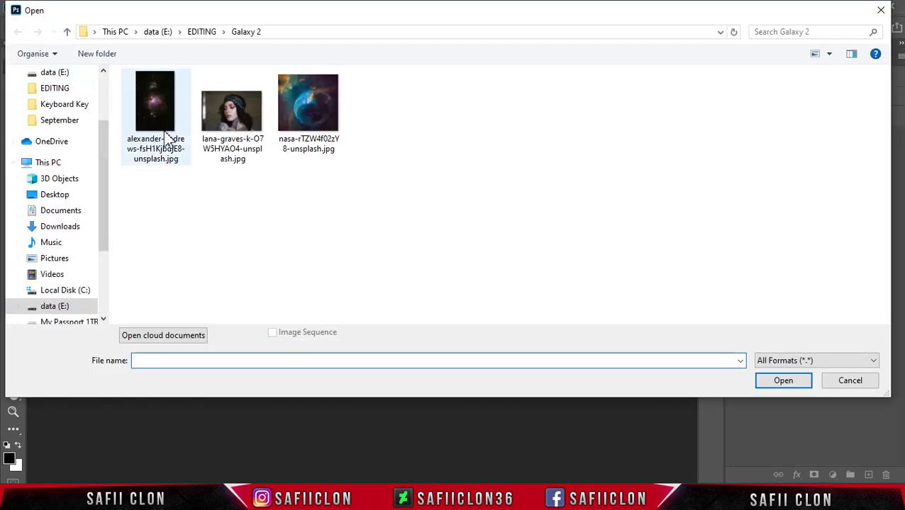
{"action": "left_click", "coordinate": [233, 113]}
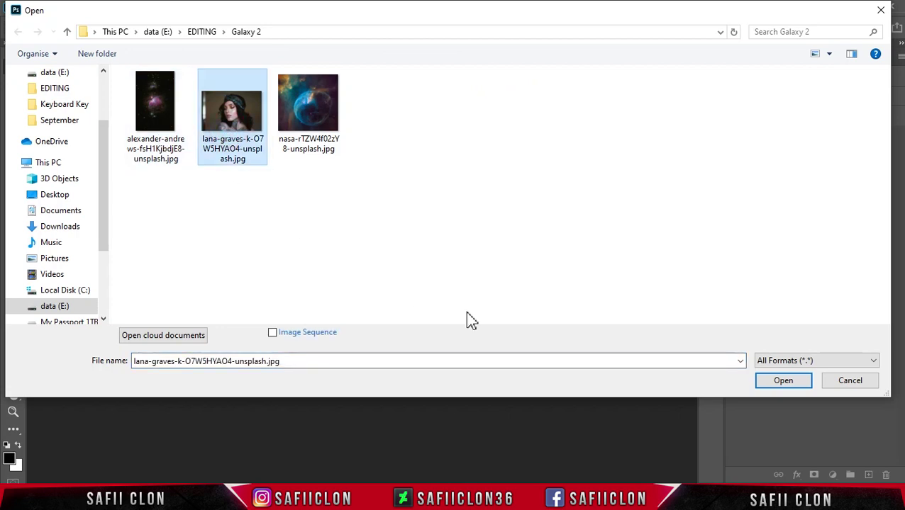
{"action": "left_click", "coordinate": [785, 383]}
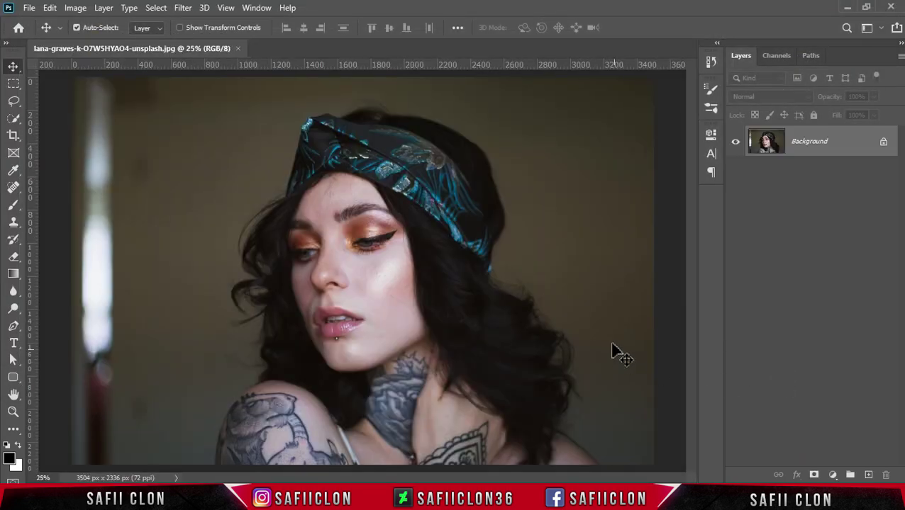
Unlock the Background layer and duplicate it
{"action": "left_click", "coordinate": [882, 146]}
{"action": "right_click", "coordinate": [826, 139]}
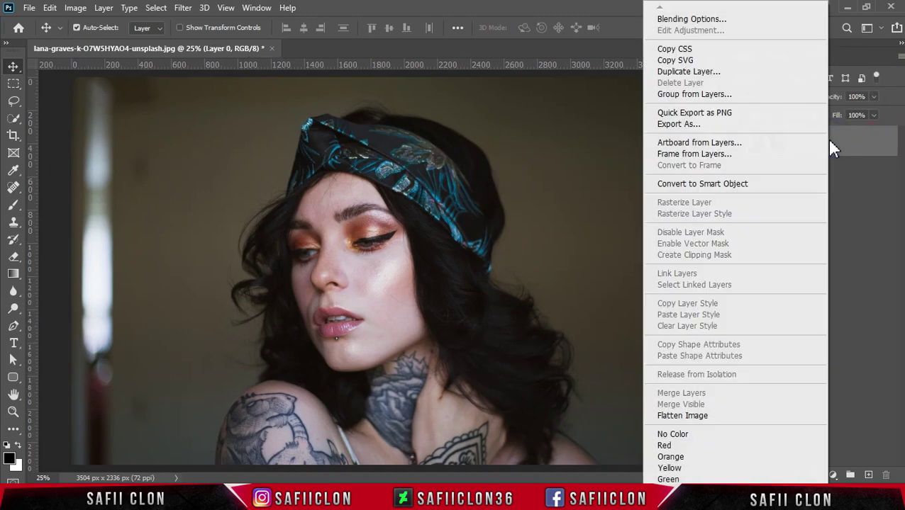
{"action": "left_click", "coordinate": [683, 72]}
{"action": "left_click", "coordinate": [563, 128]}
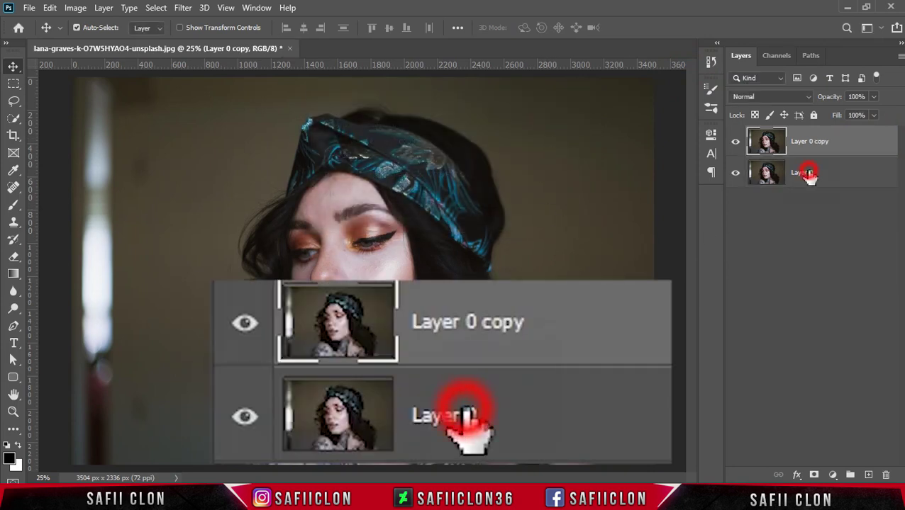
Rename Layer 0 to ORIGINAL
{"action": "left_click", "coordinate": [809, 175]}
{"action": "double_click", "coordinate": [802, 173]}
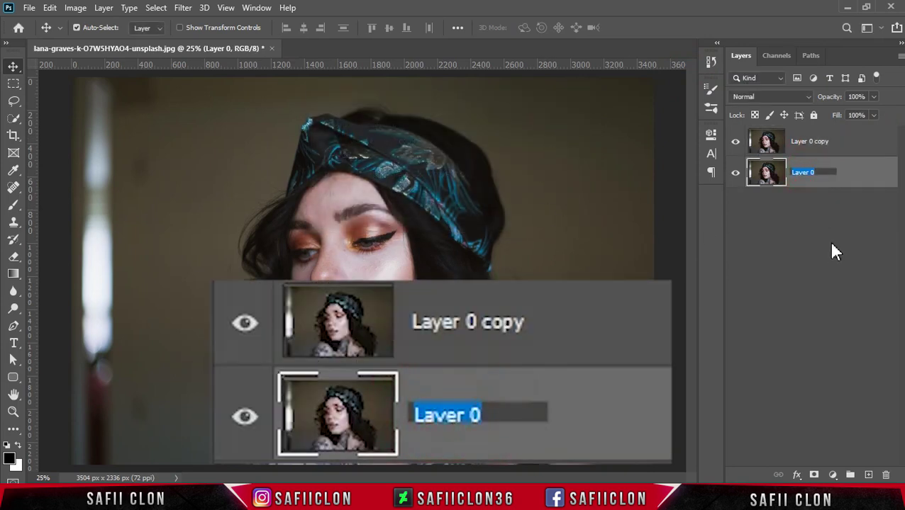
{"action": "type", "text": "ORIGINAL"}
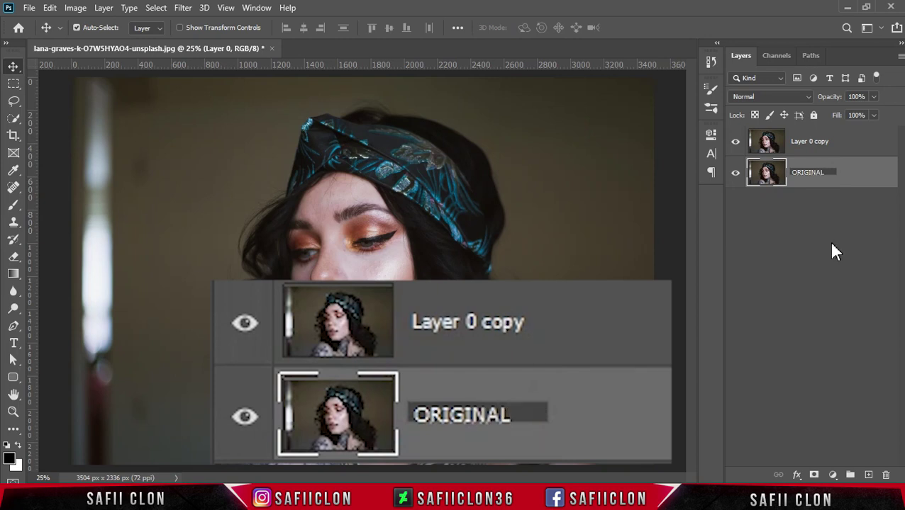
{"action": "left_click", "coordinate": [822, 148]}
Rename the layer copy to EDIT and hide the ORIGINAL layer
{"action": "left_click", "coordinate": [809, 143]}
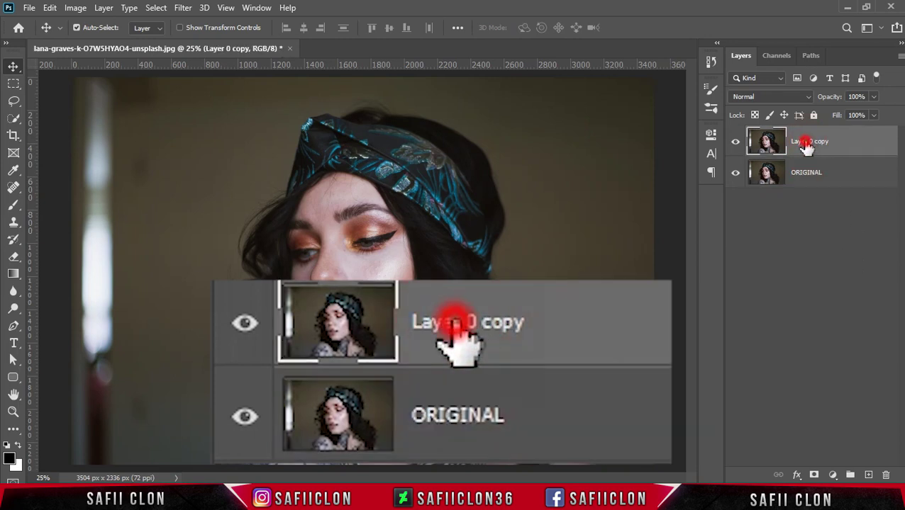
{"action": "double_click", "coordinate": [805, 142]}
{"action": "type", "text": "EDIT"}
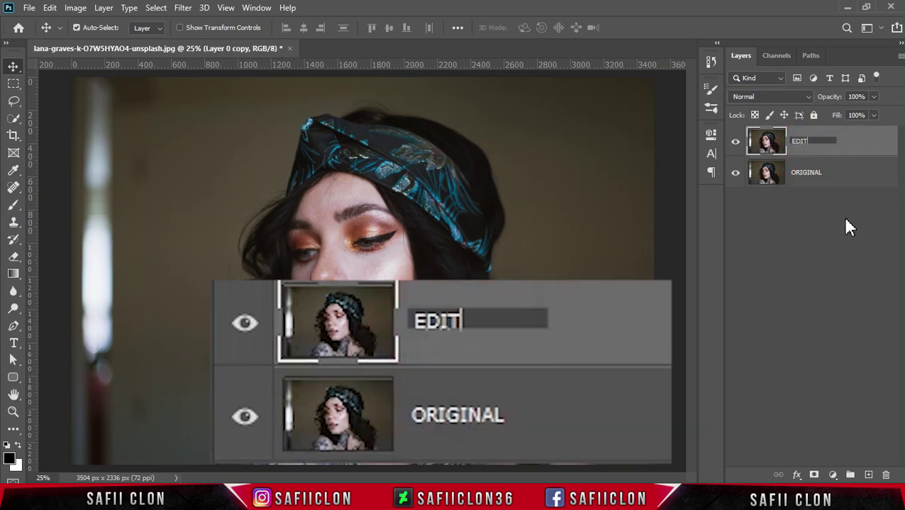
{"action": "left_click", "coordinate": [844, 145]}
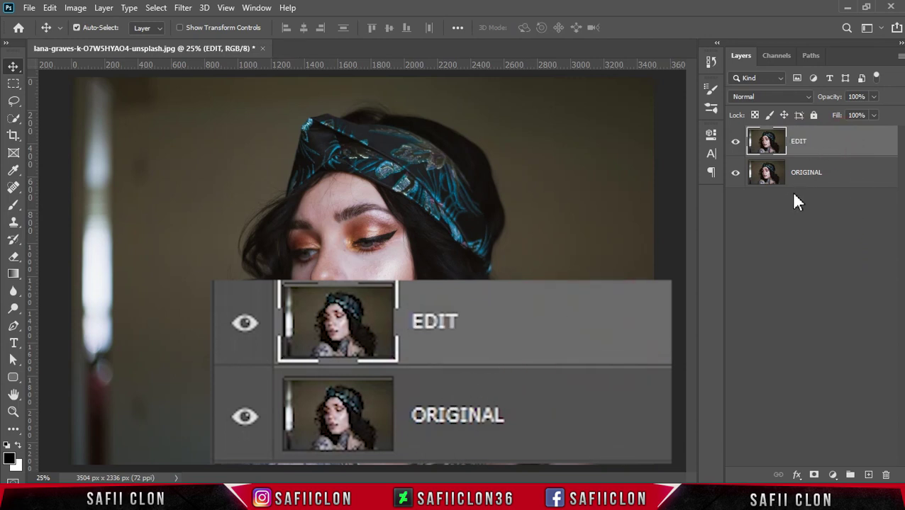
{"action": "left_click", "coordinate": [735, 172]}
{"action": "left_click", "coordinate": [773, 140]}
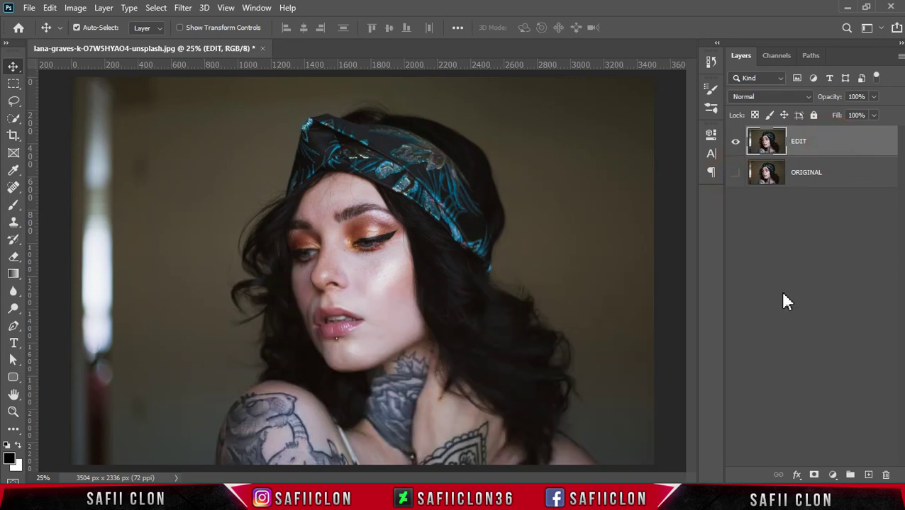
Add a Levels layer with lowered white output, then add an empty Layer 1 above it
{"action": "left_click", "coordinate": [835, 476]}
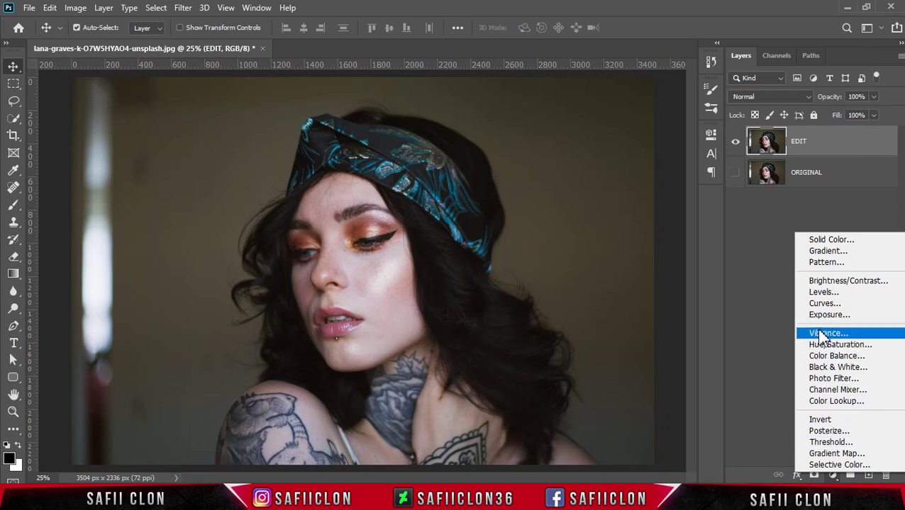
{"action": "left_click", "coordinate": [822, 292]}
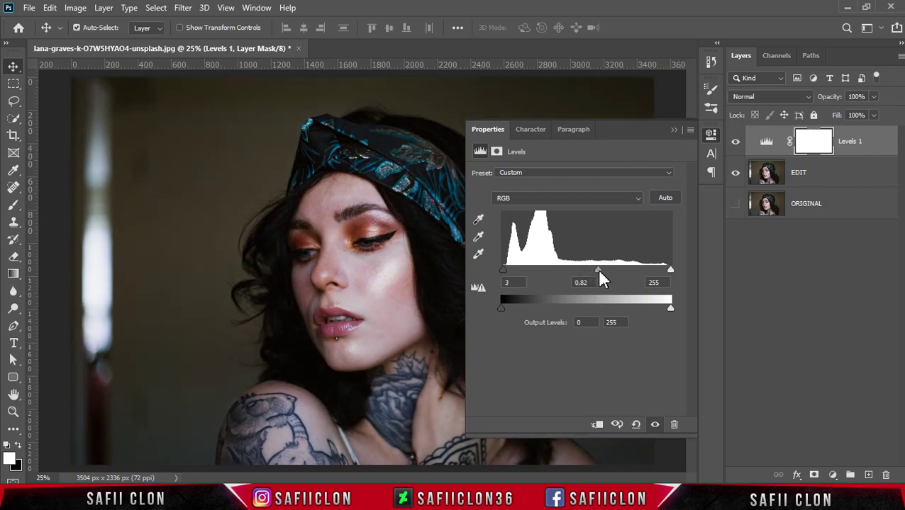
{"action": "left_click_drag", "start_coordinate": [671, 310], "coordinate": [639, 310]}
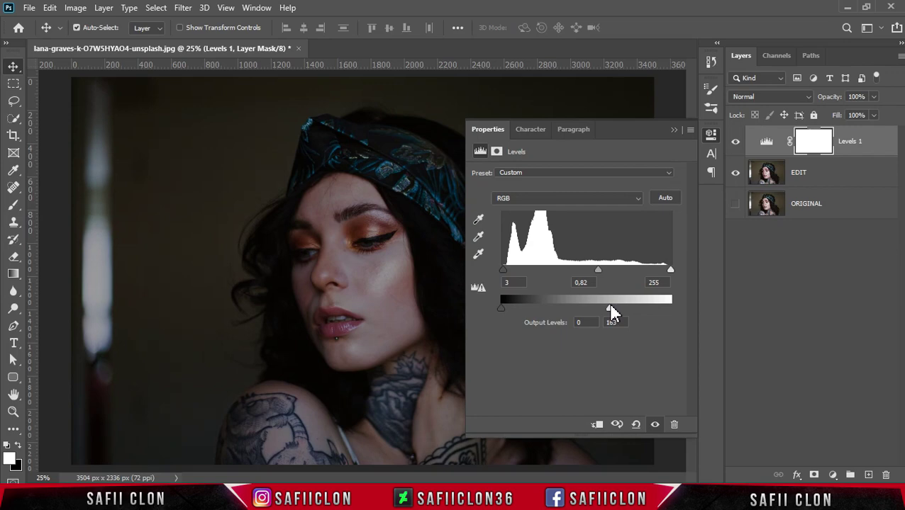
{"action": "left_click", "coordinate": [674, 129]}
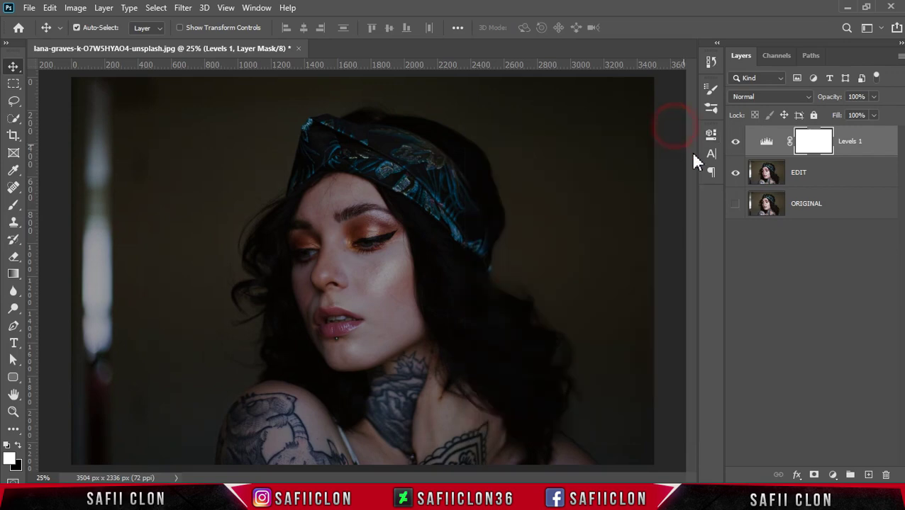
{"action": "left_click", "coordinate": [735, 142]}
{"action": "left_click", "coordinate": [735, 142]}
{"action": "left_click", "coordinate": [868, 475]}
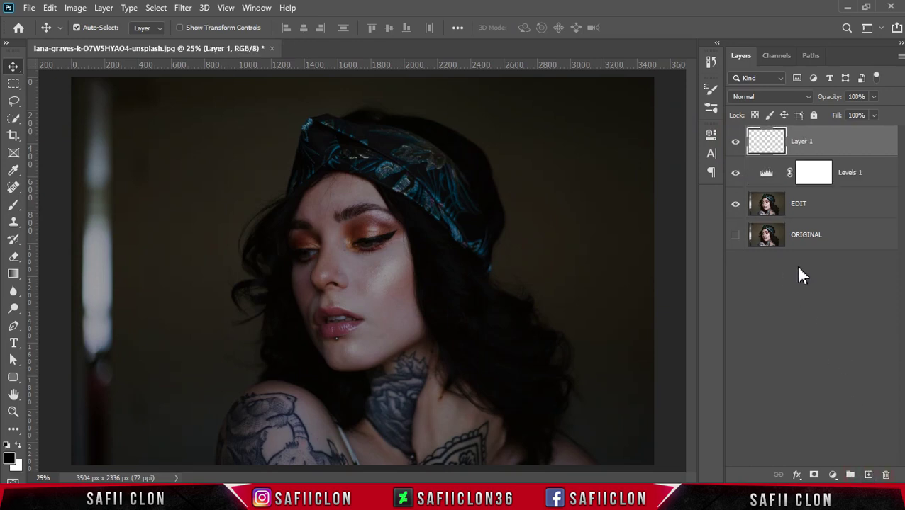
Render Clouds on Layer 1, then apply Difference Clouds twice
{"action": "left_click", "coordinate": [770, 146]}
{"action": "left_click", "coordinate": [184, 8]}
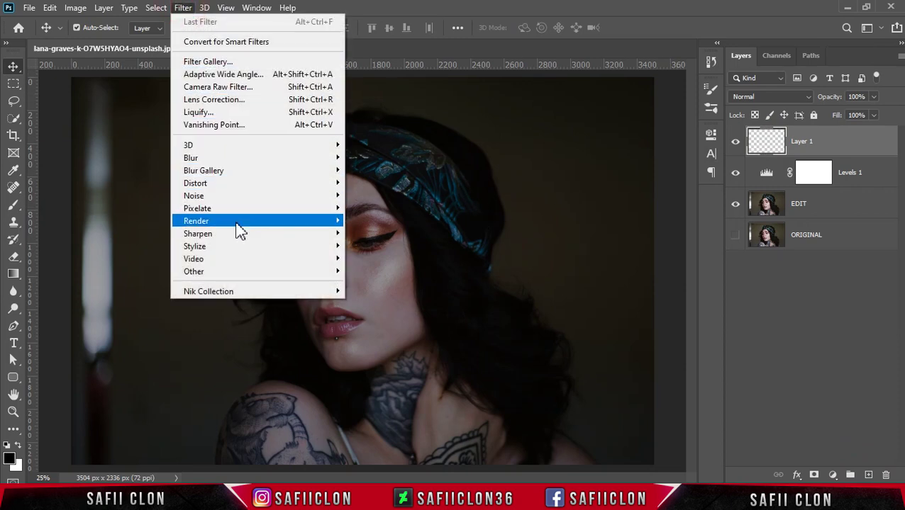
{"action": "mouse_move", "coordinate": [195, 221]}
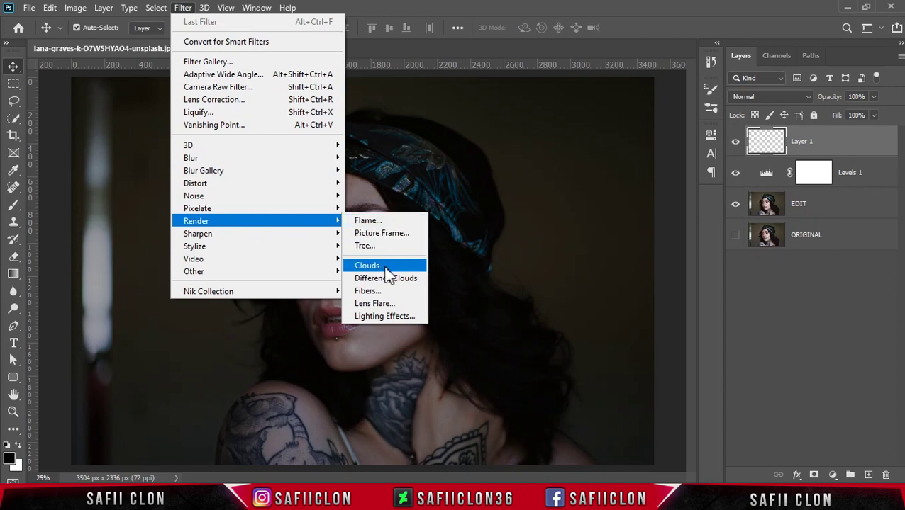
{"action": "left_click", "coordinate": [385, 268]}
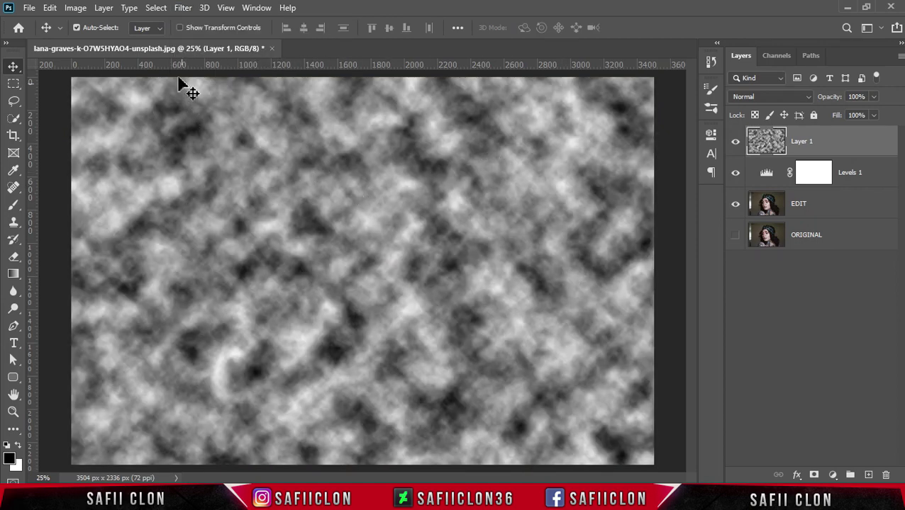
{"action": "left_click", "coordinate": [183, 8]}
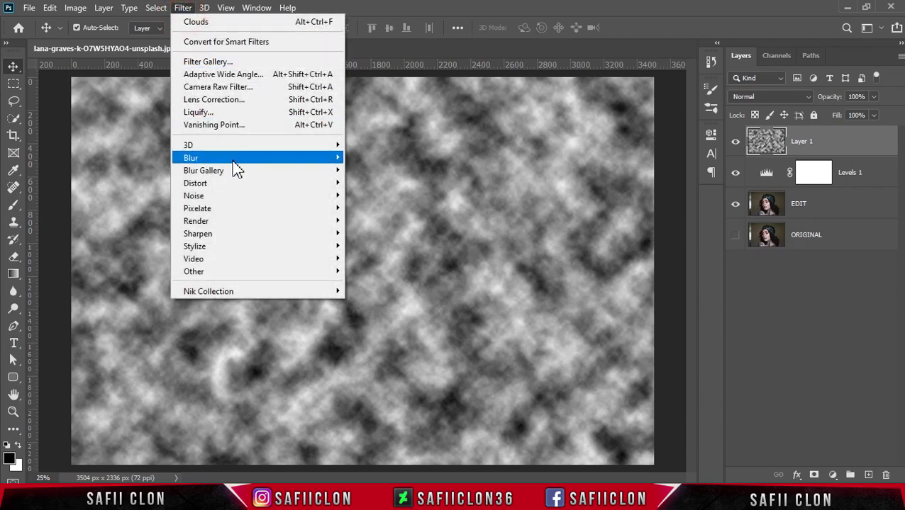
{"action": "mouse_move", "coordinate": [195, 221]}
{"action": "left_click", "coordinate": [396, 281]}
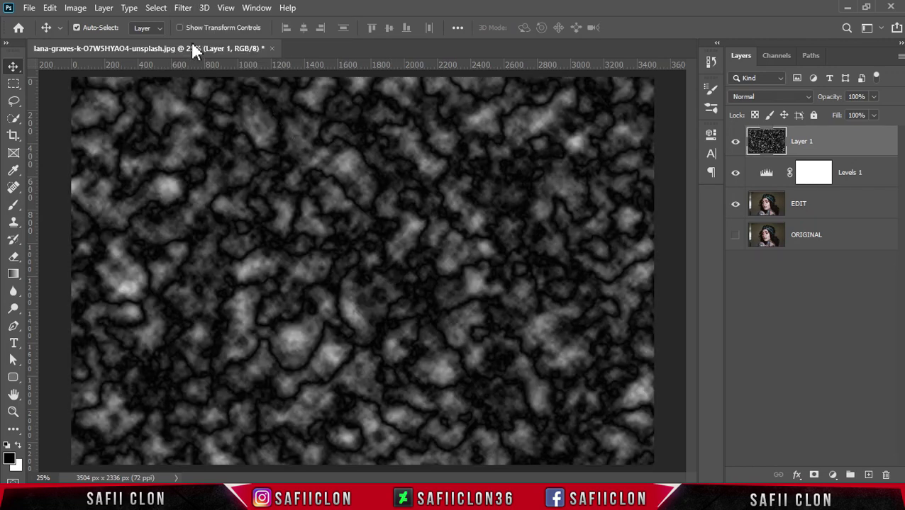
{"action": "left_click", "coordinate": [181, 9]}
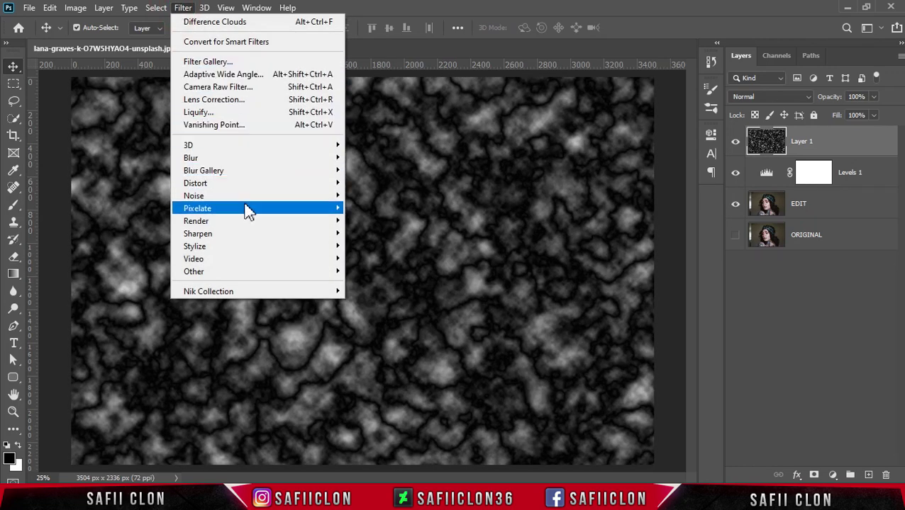
{"action": "mouse_move", "coordinate": [195, 221]}
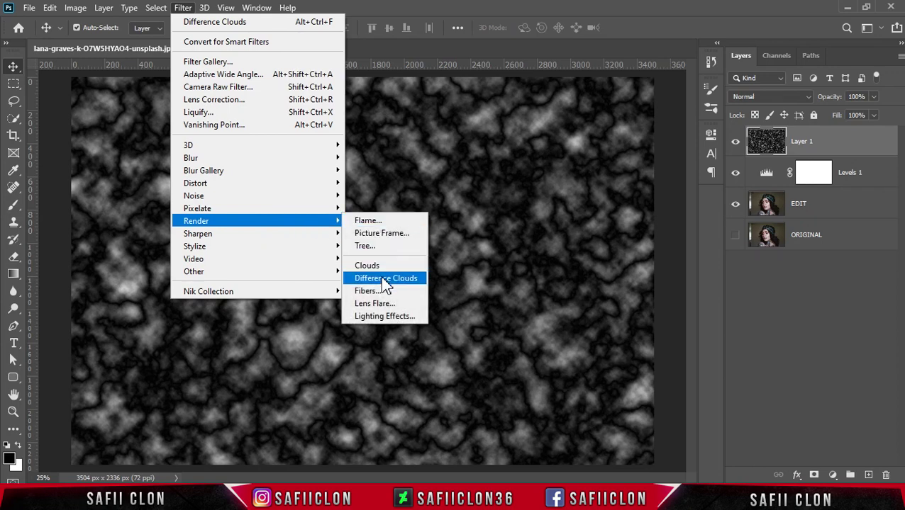
{"action": "left_click", "coordinate": [382, 279]}
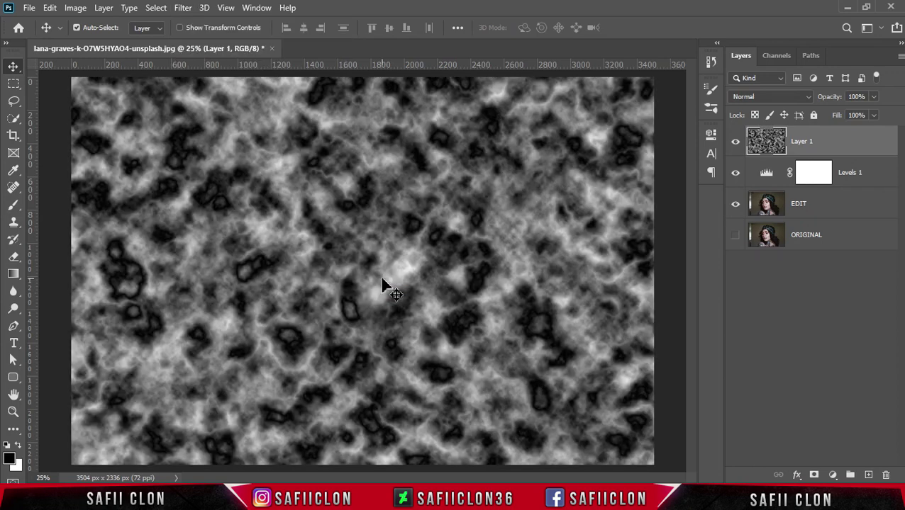
{"action": "left_click", "coordinate": [762, 98]}
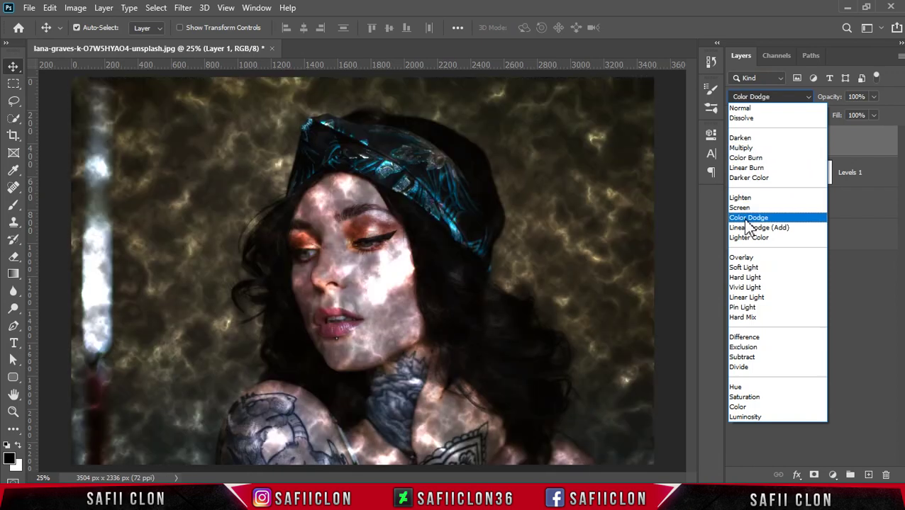
Set Layer 1 to Color Dodge and apply Difference Clouds two more times
{"action": "left_click", "coordinate": [746, 220]}
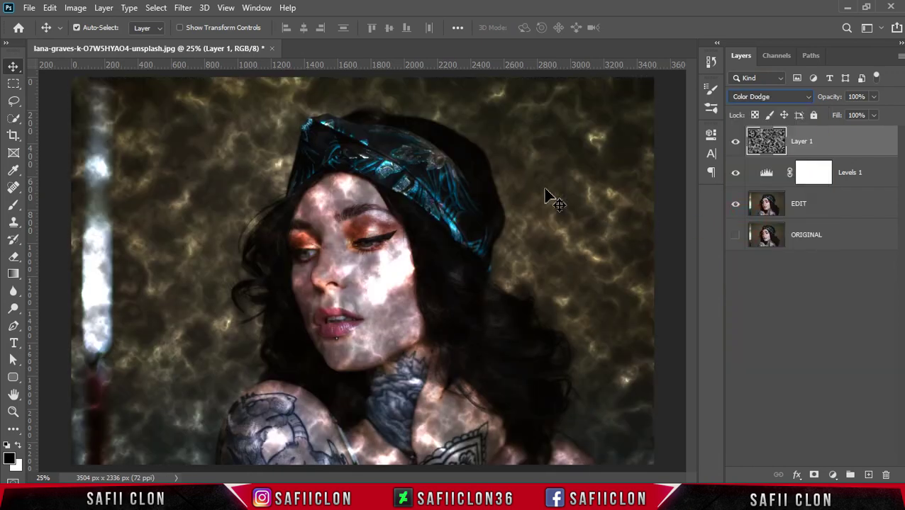
{"action": "left_click", "coordinate": [182, 10]}
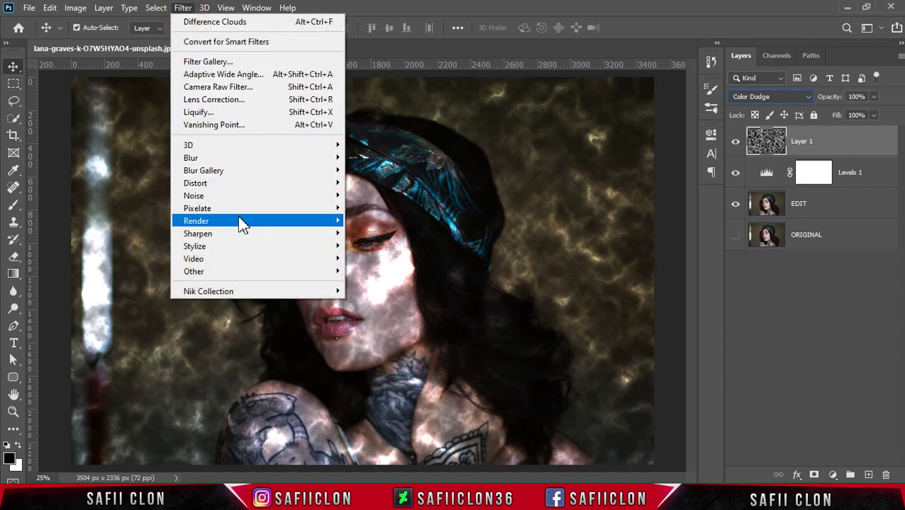
{"action": "mouse_move", "coordinate": [196, 221]}
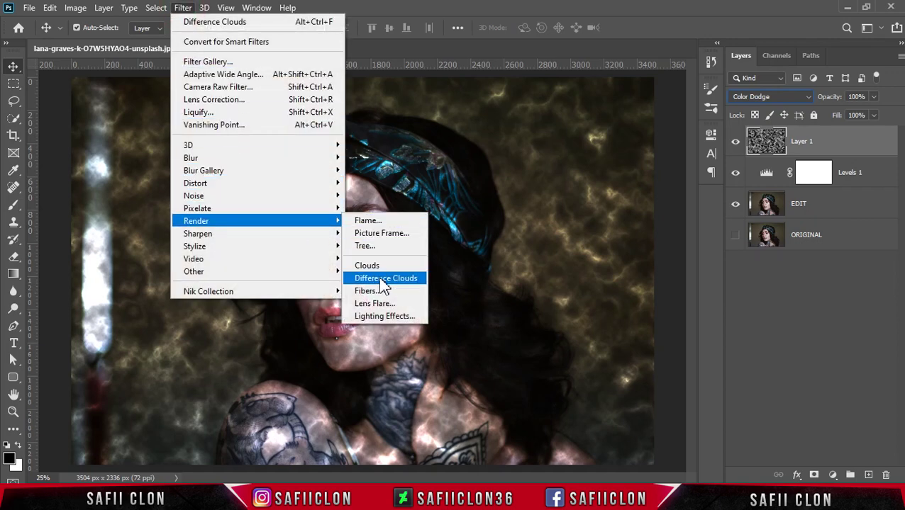
{"action": "left_click", "coordinate": [392, 280]}
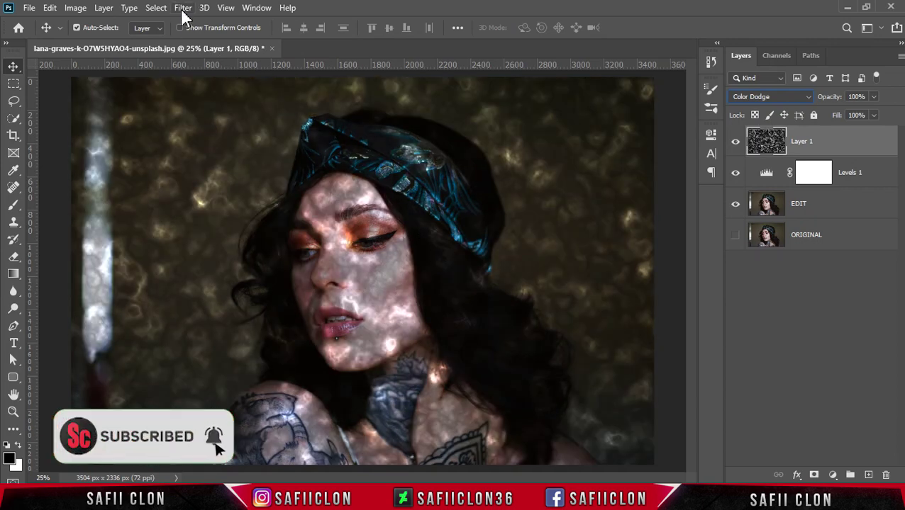
{"action": "left_click", "coordinate": [183, 8]}
{"action": "mouse_move", "coordinate": [196, 221]}
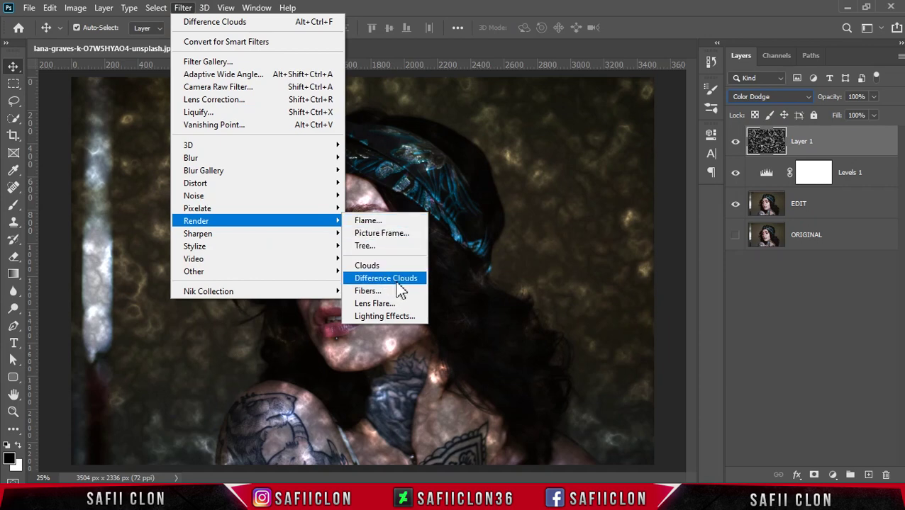
{"action": "left_click", "coordinate": [397, 280]}
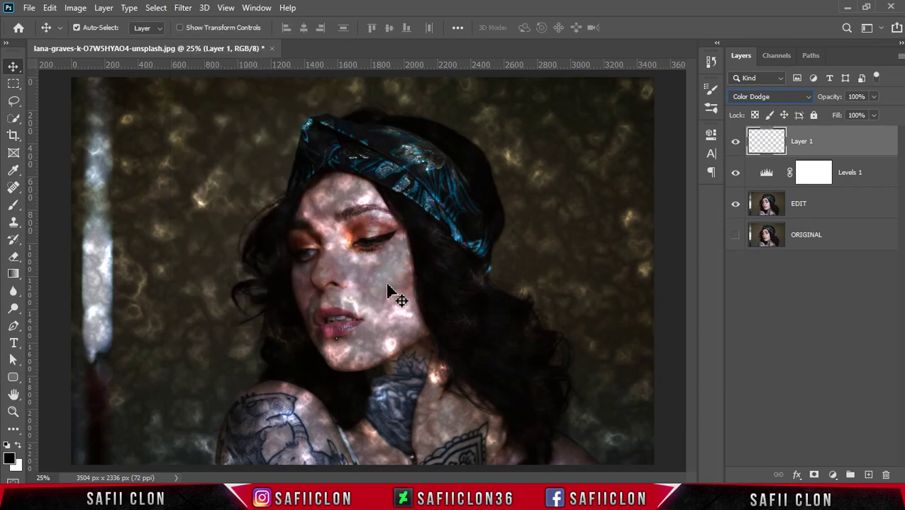
Shift, scale to 104.79% and rotate −3.92° the cloud texture, then add a layer mask
{"action": "key", "text": "ctrl+t"}
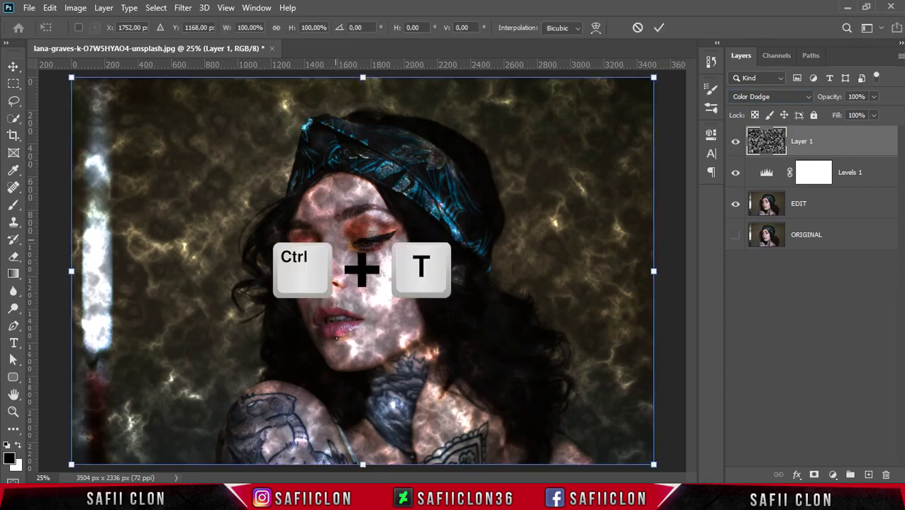
{"action": "left_click_drag", "start_coordinate": [289, 267], "coordinate": [494, 326]}
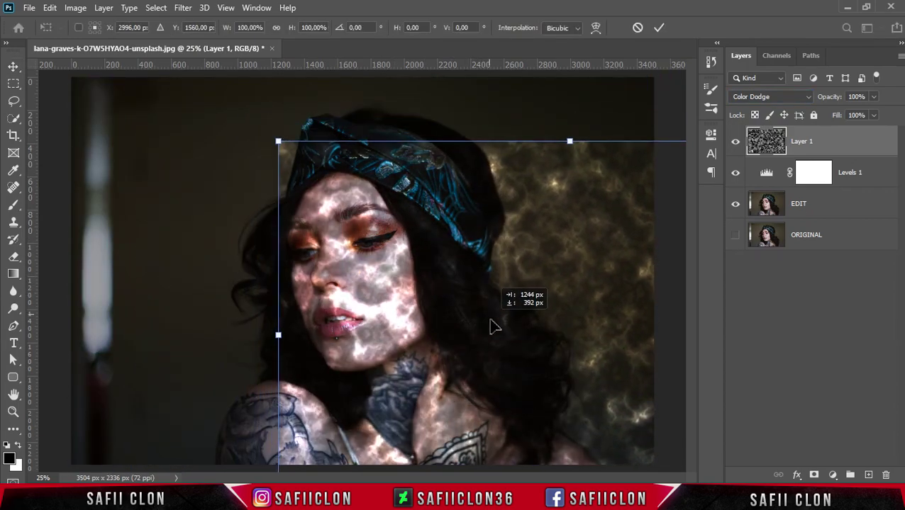
{"action": "left_click_drag", "start_coordinate": [495, 326], "coordinate": [497, 330]}
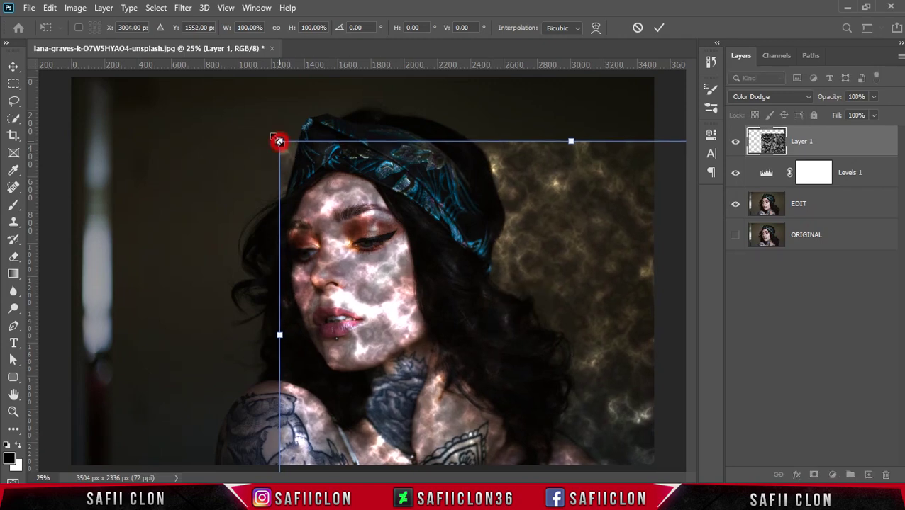
{"action": "left_click_drag", "start_coordinate": [278, 141], "coordinate": [267, 131]}
{"action": "left_click_drag", "start_coordinate": [478, 248], "coordinate": [484, 258]}
{"action": "left_click_drag", "start_coordinate": [278, 104], "coordinate": [297, 99]}
{"action": "left_click_drag", "start_coordinate": [589, 199], "coordinate": [589, 211]}
{"action": "left_click", "coordinate": [658, 29]}
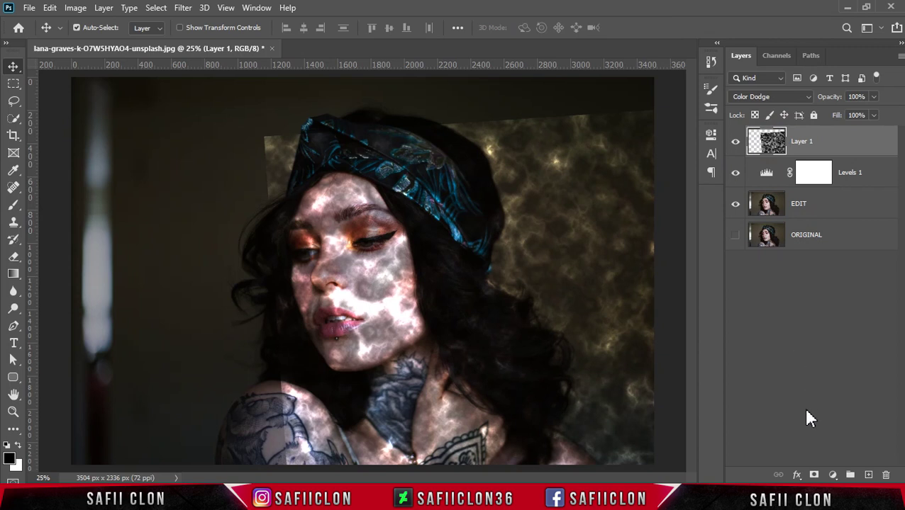
{"action": "left_click", "coordinate": [814, 476]}
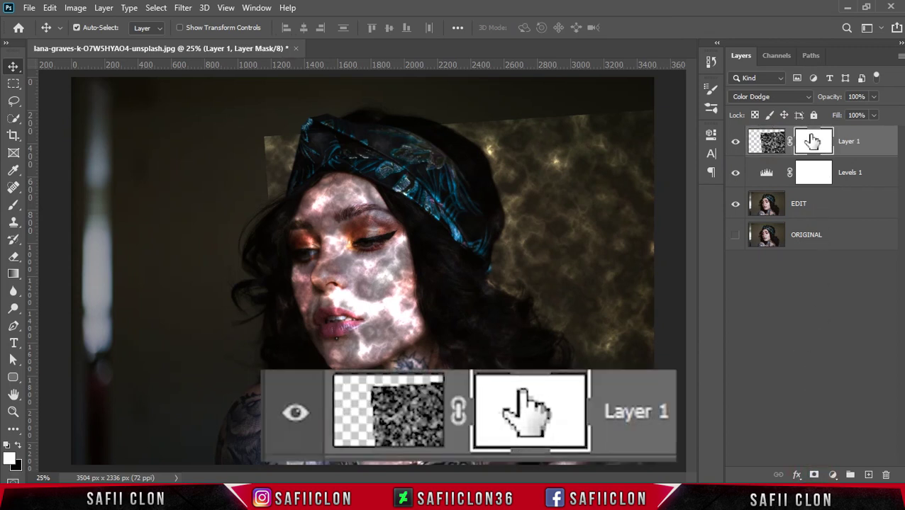
Invert Layer 1's mask to black and set a soft round brush to 16% opacity
{"action": "key", "text": "ctrl+i"}
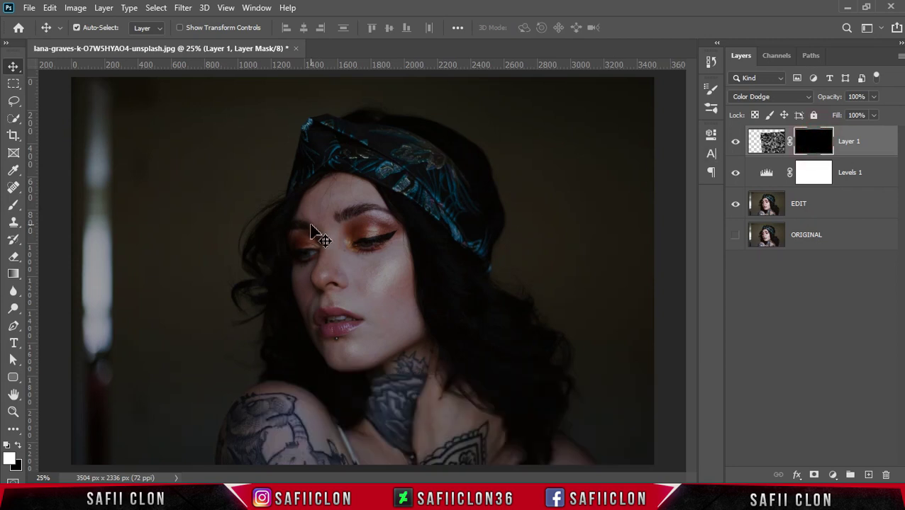
{"action": "left_click", "coordinate": [14, 205]}
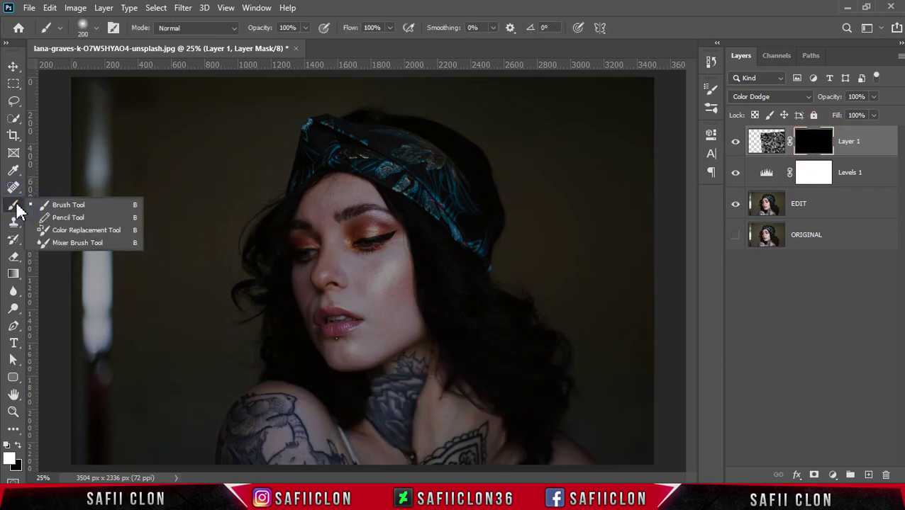
{"action": "left_click", "coordinate": [58, 205]}
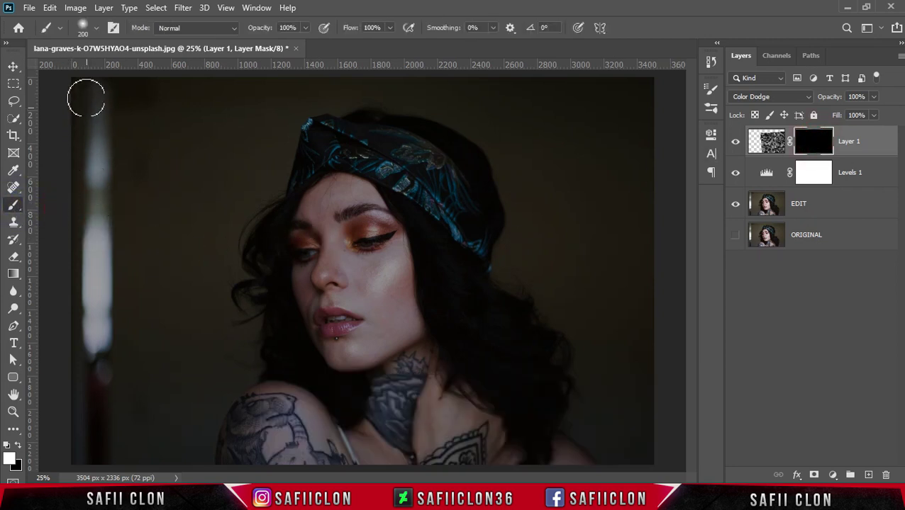
{"action": "left_click", "coordinate": [96, 29]}
{"action": "left_click", "coordinate": [100, 181]}
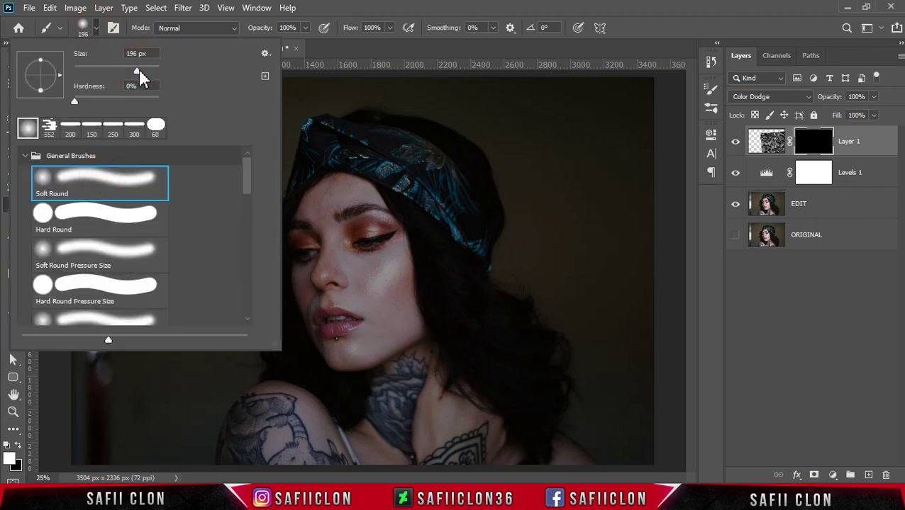
{"action": "left_click", "coordinate": [97, 53]}
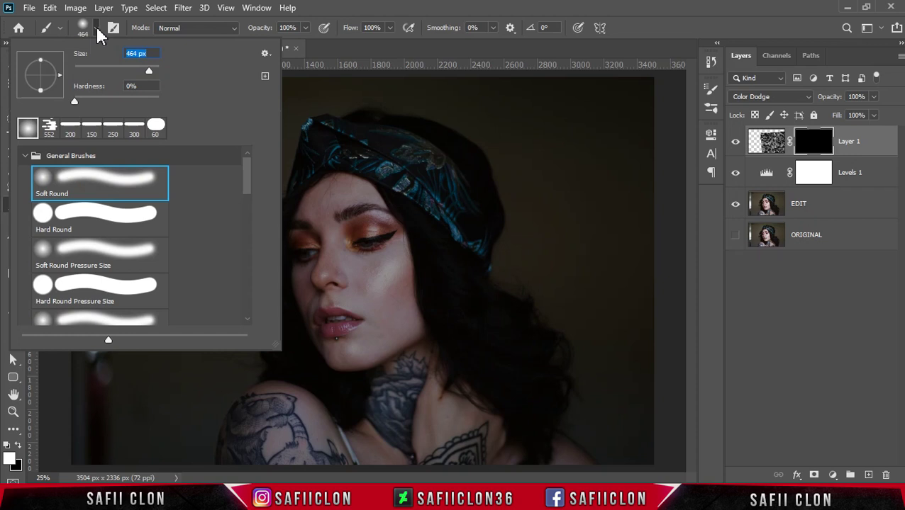
{"action": "left_click", "coordinate": [98, 31]}
{"action": "left_click", "coordinate": [306, 31]}
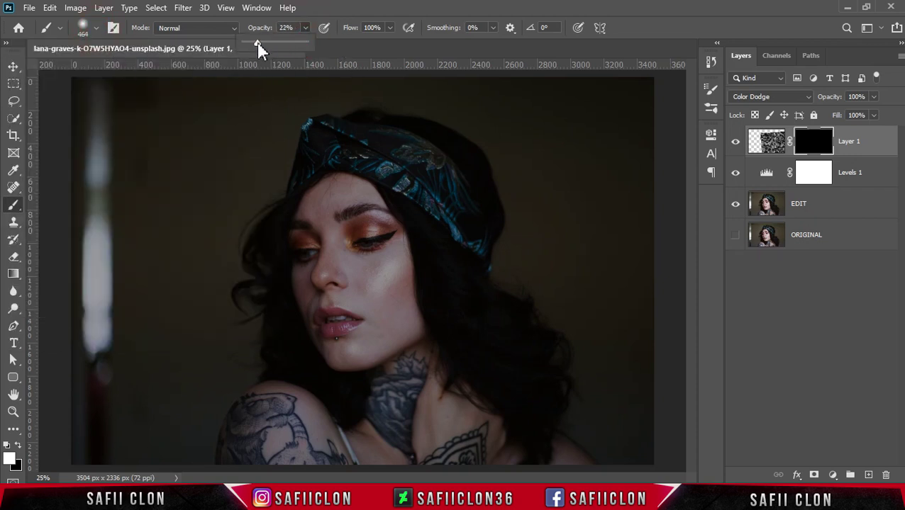
{"action": "left_click_drag", "start_coordinate": [256, 50], "coordinate": [253, 44]}
{"action": "left_click", "coordinate": [307, 31]}
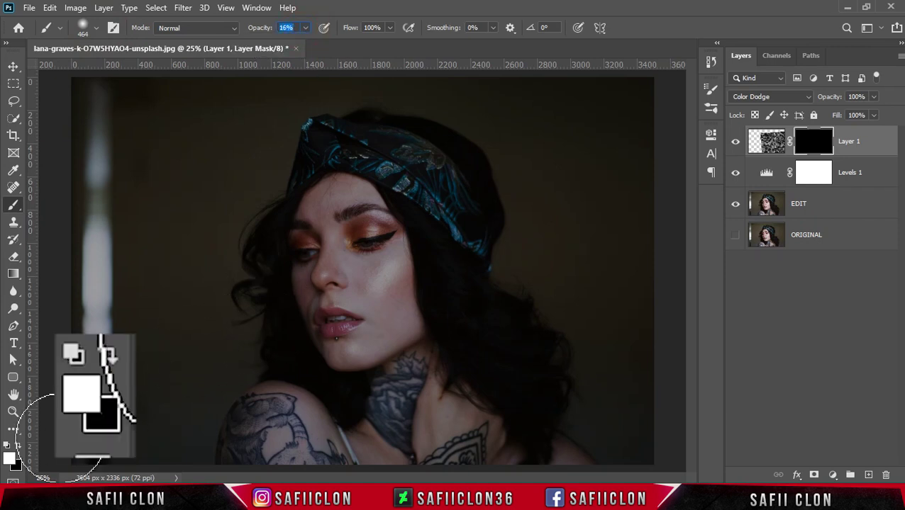
{"action": "key", "text": "bracketleft"}
{"action": "key", "text": "bracketleft"}
{"action": "key", "text": "bracketleft"}
Paint white on the mask over the cheek, under-eye, nose, chin and lips
{"action": "left_click_drag", "start_coordinate": [394, 264], "coordinate": [386, 327]}
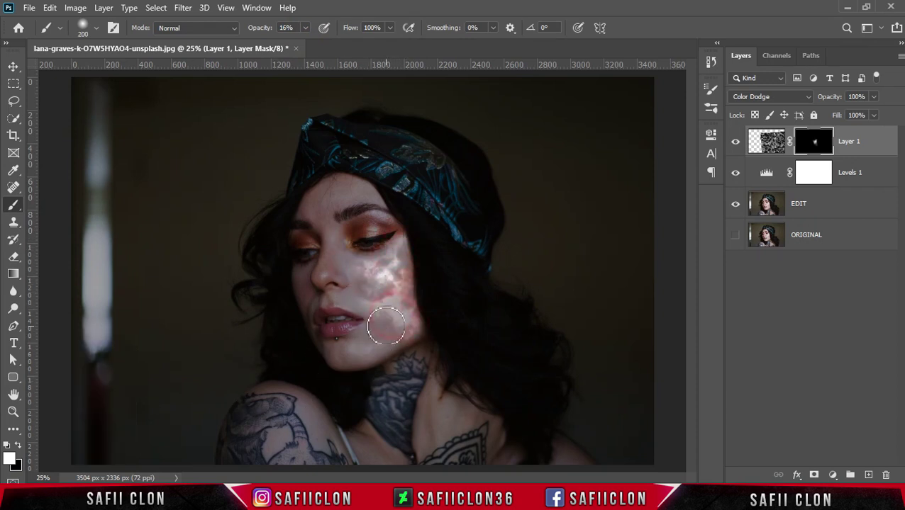
{"action": "mouse_move", "coordinate": [386, 326]}
{"action": "left_mouse_down"}
{"action": "mouse_move", "coordinate": [333, 269]}
{"action": "mouse_move", "coordinate": [353, 316]}
{"action": "mouse_move", "coordinate": [374, 319]}
{"action": "mouse_move", "coordinate": [353, 327]}
{"action": "mouse_move", "coordinate": [383, 333]}
{"action": "mouse_move", "coordinate": [404, 351]}
{"action": "left_mouse_up"}
{"action": "key", "text": "bracketleft"}
{"action": "key", "text": "bracketleft"}
{"action": "key", "text": "bracketleft"}
{"action": "left_click", "coordinate": [344, 286]}
{"action": "key", "text": "bracketleft"}
{"action": "key", "text": "bracketleft"}
{"action": "key", "text": "bracketleft"}
{"action": "mouse_move", "coordinate": [404, 236]}
{"action": "left_mouse_down"}
{"action": "mouse_move", "coordinate": [405, 264]}
{"action": "mouse_move", "coordinate": [355, 262]}
{"action": "mouse_move", "coordinate": [385, 296]}
{"action": "left_mouse_up"}
{"action": "key", "text": "bracketright"}
{"action": "key", "text": "bracketright"}
{"action": "left_click_drag", "start_coordinate": [368, 268], "coordinate": [352, 268]}
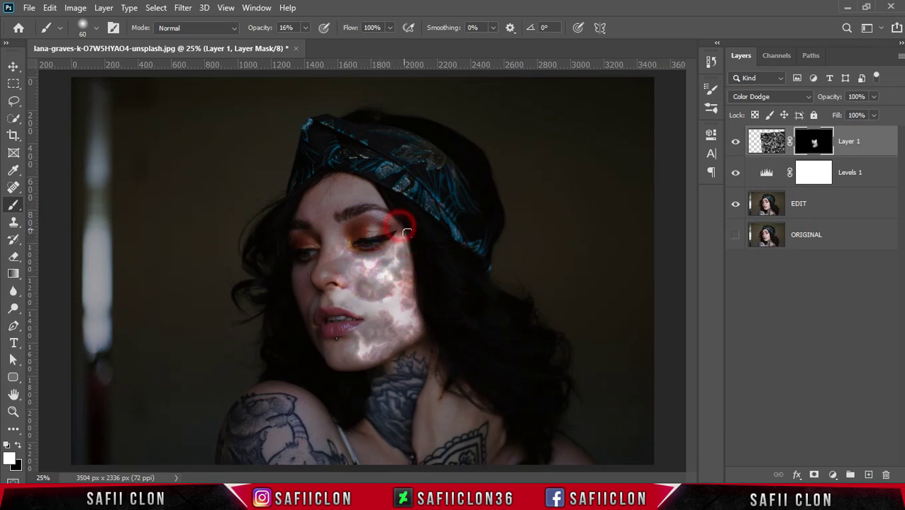
{"action": "key", "text": "bracketright"}
{"action": "left_click_drag", "start_coordinate": [352, 267], "coordinate": [338, 278]}
{"action": "left_click_drag", "start_coordinate": [377, 320], "coordinate": [340, 325]}
{"action": "mouse_move", "coordinate": [395, 233]}
{"action": "left_mouse_down"}
{"action": "mouse_move", "coordinate": [404, 297]}
{"action": "mouse_move", "coordinate": [397, 343]}
{"action": "left_mouse_up"}
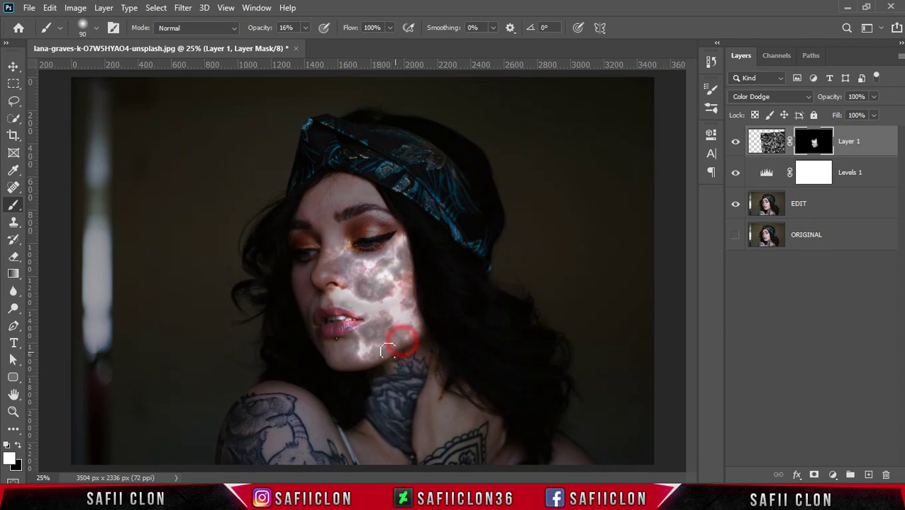
Toggle Layer 1 to compare the face with and without the texture
{"action": "left_click", "coordinate": [736, 145]}
{"action": "left_click", "coordinate": [736, 145]}
{"action": "left_click", "coordinate": [736, 145]}
{"action": "left_click", "coordinate": [736, 145]}
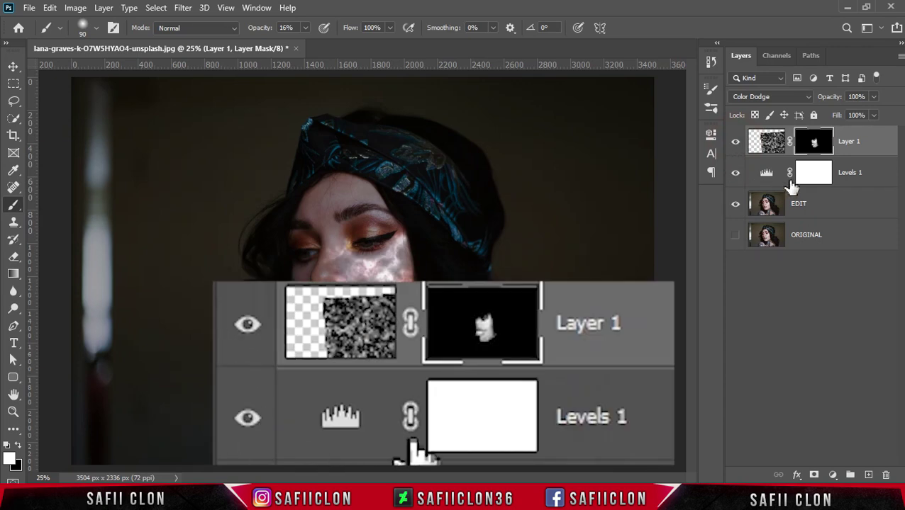
Target the Levels 1 mask with a 161 px soft round black brush at 11% opacity
{"action": "left_click", "coordinate": [811, 174]}
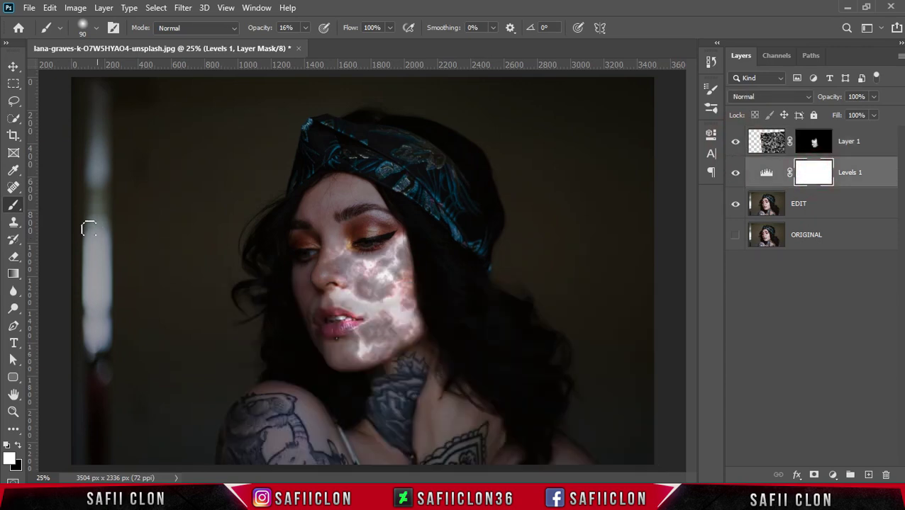
{"action": "right_click", "coordinate": [15, 205]}
{"action": "left_click", "coordinate": [43, 204]}
{"action": "left_click", "coordinate": [97, 28]}
{"action": "left_click", "coordinate": [120, 174]}
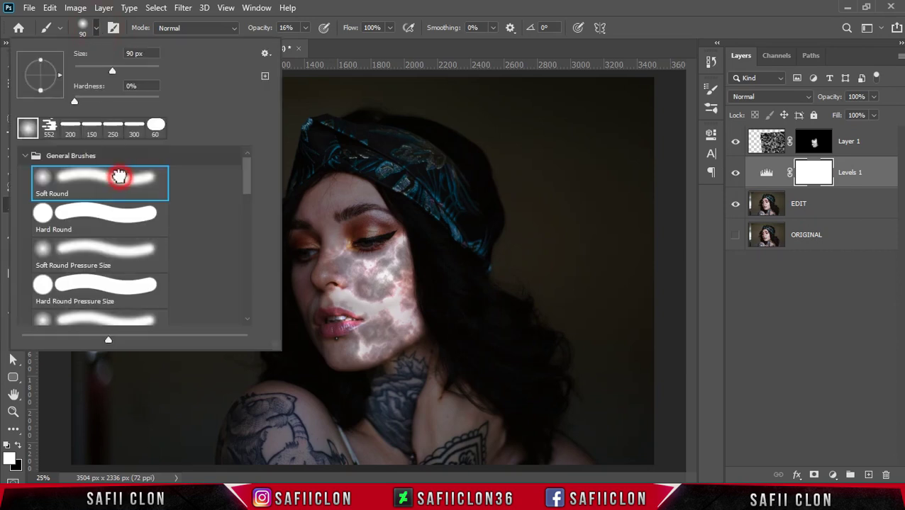
{"action": "left_click_drag", "start_coordinate": [112, 70], "coordinate": [129, 71]}
{"action": "left_click", "coordinate": [97, 31]}
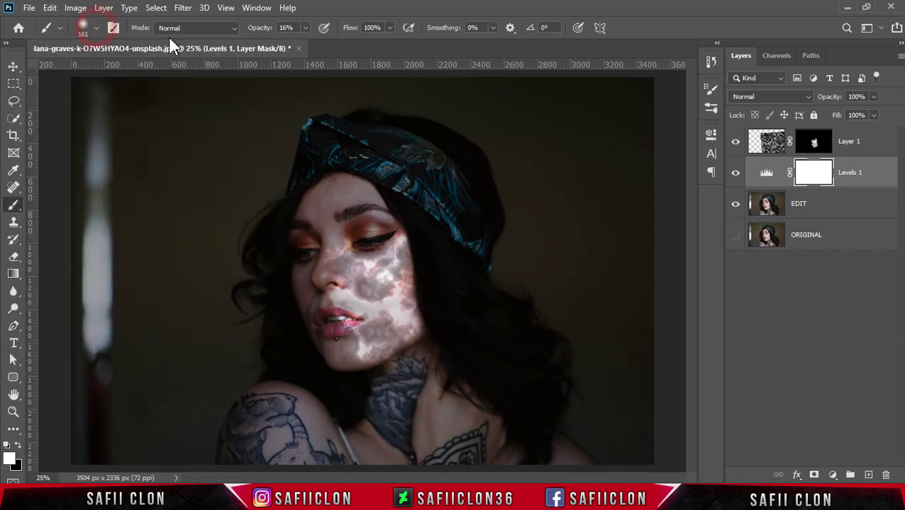
{"action": "left_click", "coordinate": [304, 29]}
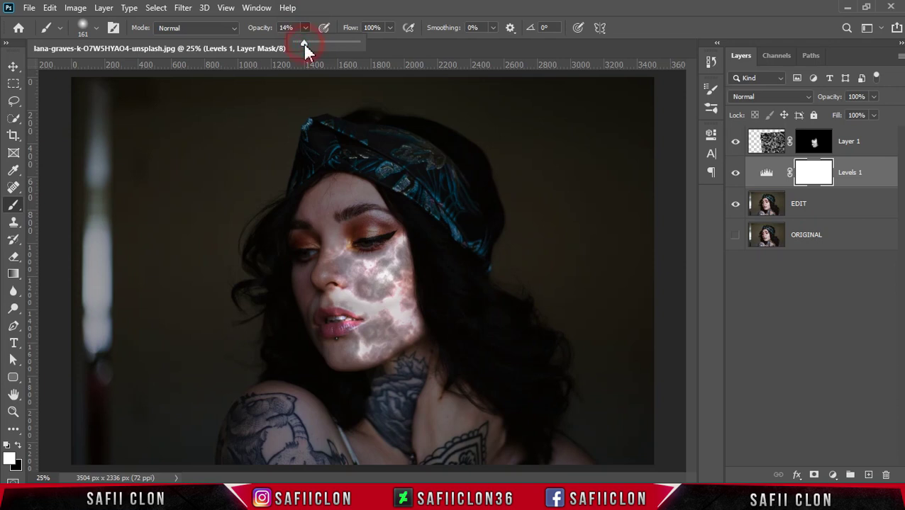
{"action": "left_click_drag", "start_coordinate": [302, 43], "coordinate": [301, 44]}
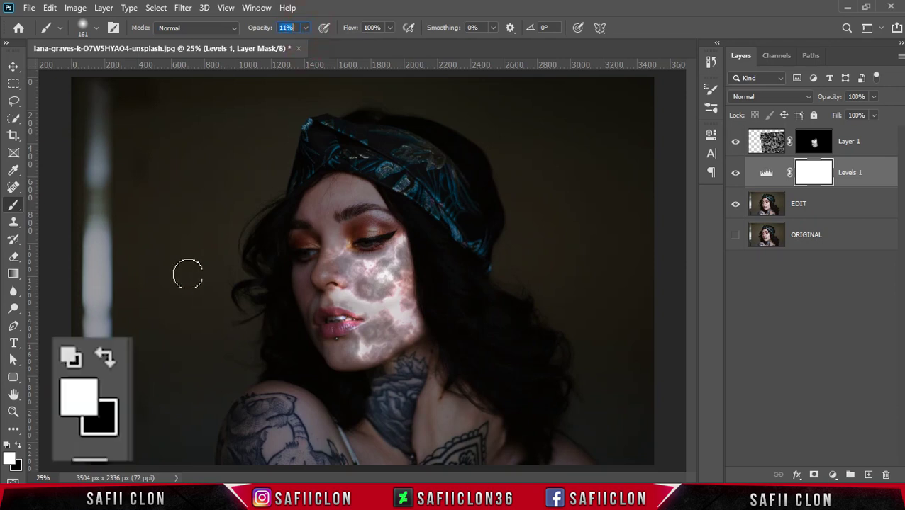
{"action": "left_click", "coordinate": [18, 447]}
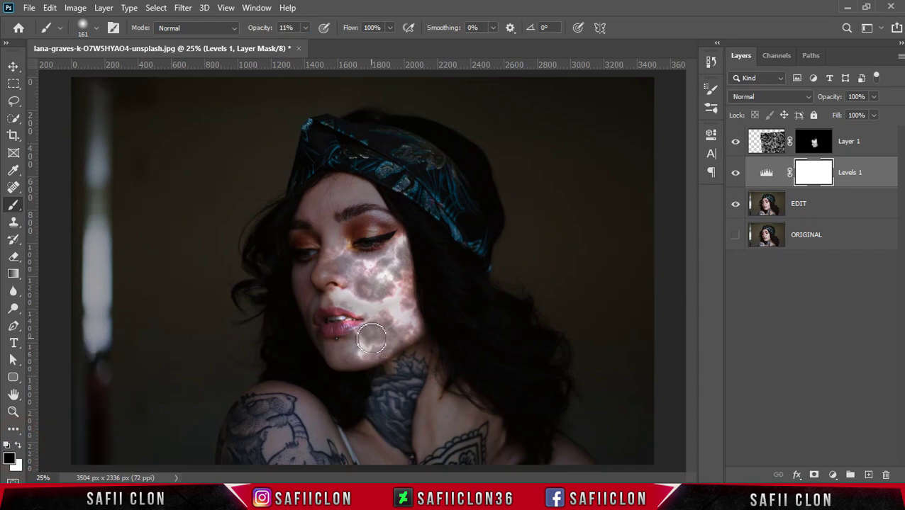
Paint out the Levels darkening over the face, cheek, jaw, nose and left eyebrow
{"action": "left_click_drag", "start_coordinate": [353, 188], "coordinate": [397, 259]}
{"action": "key", "text": "bracketleft"}
{"action": "key", "text": "bracketleft"}
{"action": "key", "text": "bracketleft"}
{"action": "left_click", "coordinate": [352, 258]}
{"action": "mouse_move", "coordinate": [356, 292]}
{"action": "left_mouse_down"}
{"action": "mouse_move", "coordinate": [373, 319]}
{"action": "mouse_move", "coordinate": [378, 357]}
{"action": "mouse_move", "coordinate": [414, 363]}
{"action": "left_mouse_up"}
{"action": "key", "text": "bracketright"}
{"action": "key", "text": "bracketright"}
{"action": "key", "text": "bracketright"}
{"action": "left_click", "coordinate": [396, 276]}
{"action": "key", "text": "bracketleft"}
{"action": "key", "text": "bracketright"}
{"action": "key", "text": "bracketright"}
{"action": "key", "text": "bracketright"}
{"action": "left_click_drag", "start_coordinate": [323, 262], "coordinate": [361, 296]}
{"action": "key", "text": "bracketleft"}
{"action": "key", "text": "bracketleft"}
{"action": "key", "text": "bracketleft"}
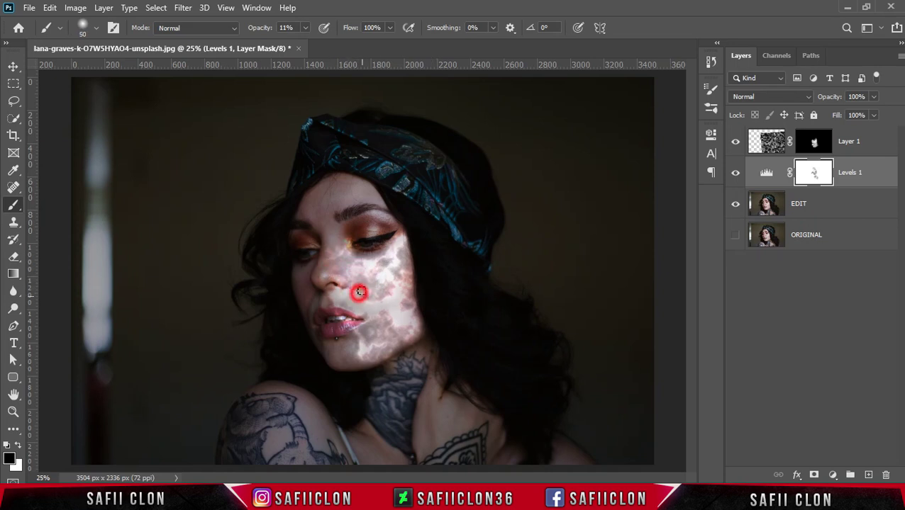
{"action": "mouse_move", "coordinate": [376, 265]}
{"action": "left_mouse_down"}
{"action": "mouse_move", "coordinate": [399, 262]}
{"action": "mouse_move", "coordinate": [399, 317]}
{"action": "mouse_move", "coordinate": [348, 341]}
{"action": "mouse_move", "coordinate": [410, 337]}
{"action": "mouse_move", "coordinate": [396, 330]}
{"action": "left_mouse_up"}
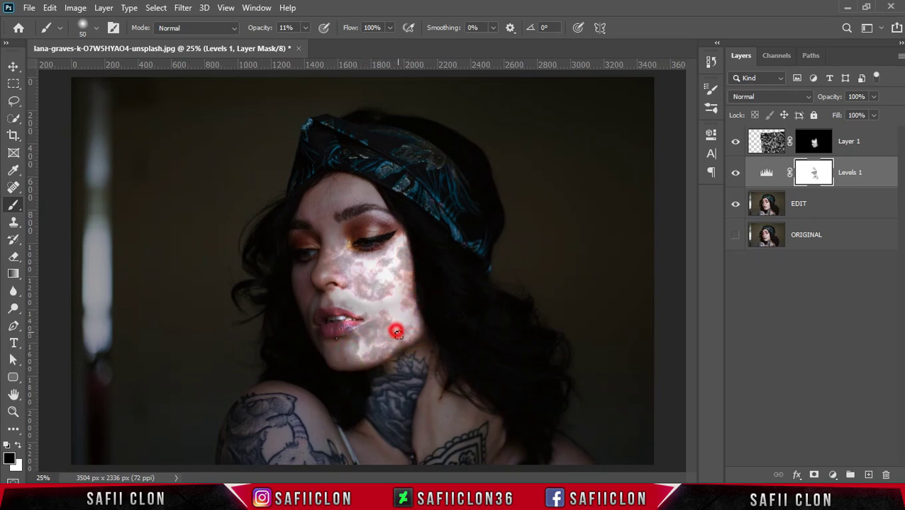
{"action": "key", "text": "bracketright"}
{"action": "key", "text": "bracketright"}
{"action": "mouse_move", "coordinate": [361, 186]}
{"action": "left_mouse_down"}
{"action": "mouse_move", "coordinate": [338, 225]}
{"action": "mouse_move", "coordinate": [405, 227]}
{"action": "left_mouse_up"}
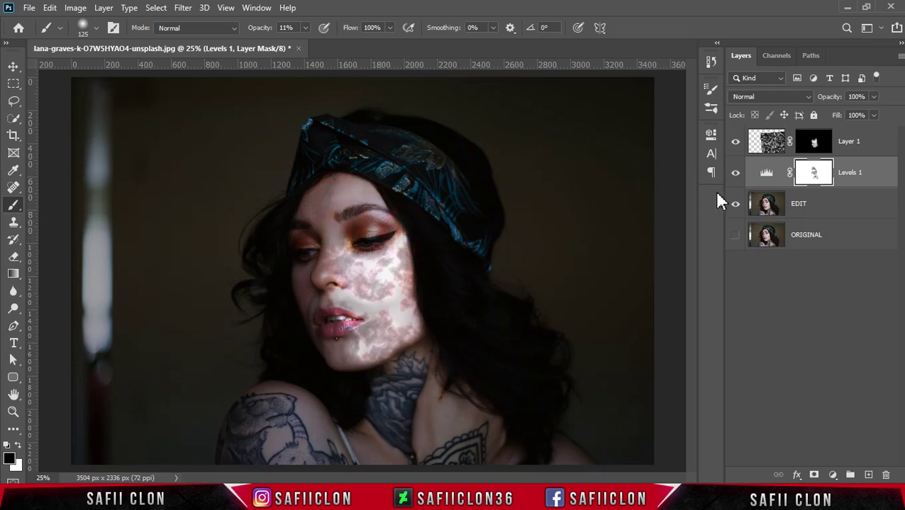
Compare with Levels and texture toggled, touch up near the lips, and add a Curves adjustment
{"action": "left_click", "coordinate": [736, 175]}
{"action": "left_click", "coordinate": [736, 175]}
{"action": "left_click", "coordinate": [736, 174]}
{"action": "left_click", "coordinate": [736, 174]}
{"action": "left_click", "coordinate": [735, 141]}
{"action": "left_click", "coordinate": [735, 142]}
{"action": "left_click", "coordinate": [735, 142]}
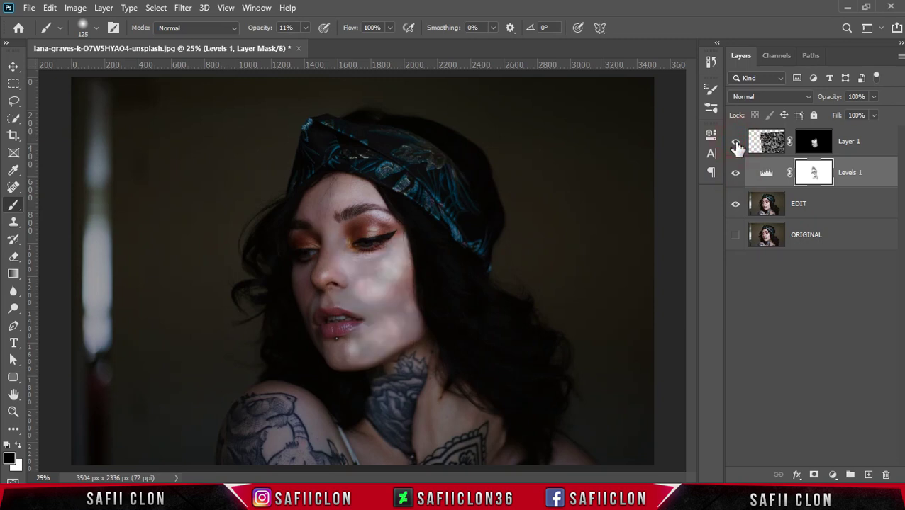
{"action": "left_click", "coordinate": [735, 142]}
{"action": "left_click_drag", "start_coordinate": [355, 319], "coordinate": [376, 309]}
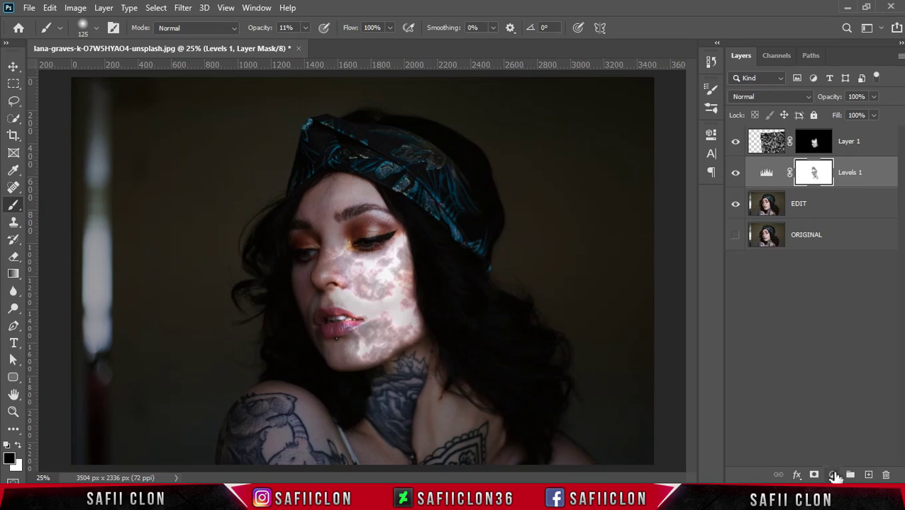
{"action": "left_click", "coordinate": [833, 476]}
{"action": "left_click", "coordinate": [835, 304]}
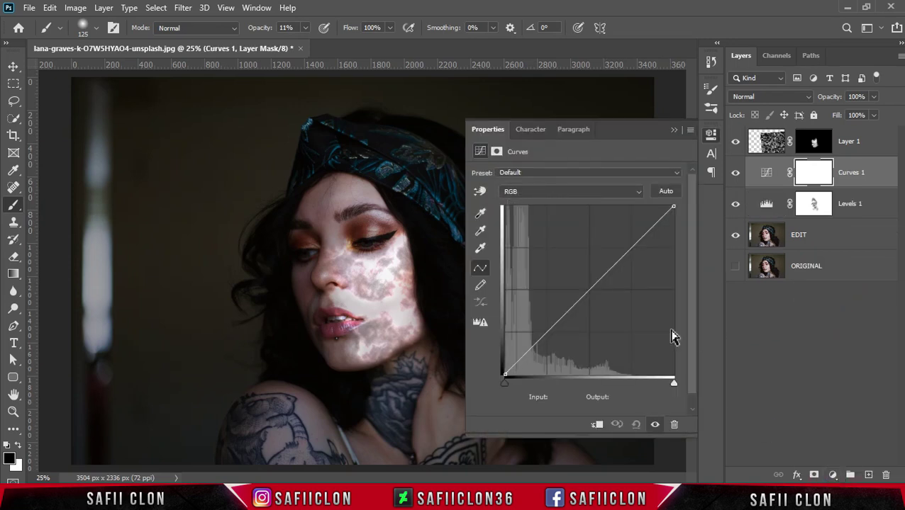
Add Curves points at input 143 to output 106 and at 190
{"action": "left_click", "coordinate": [587, 291]}
{"action": "left_click", "coordinate": [563, 397]}
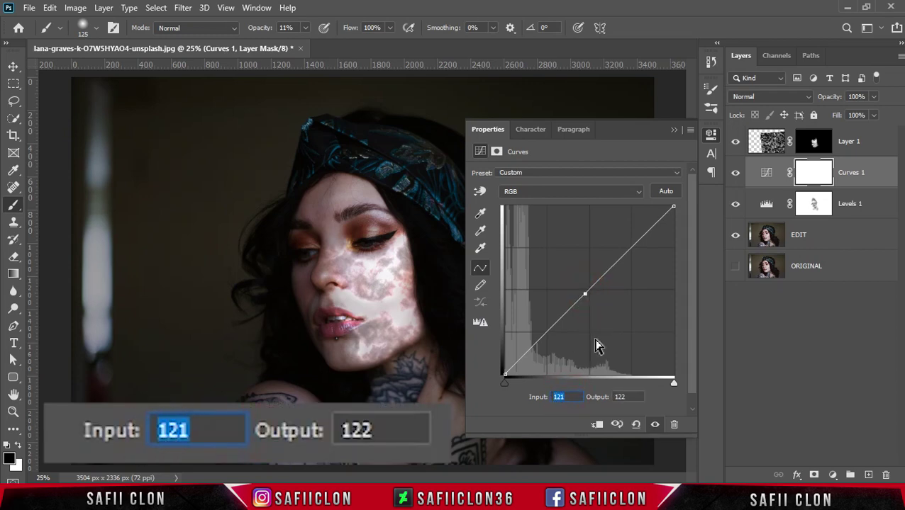
{"action": "type", "text": "143"}
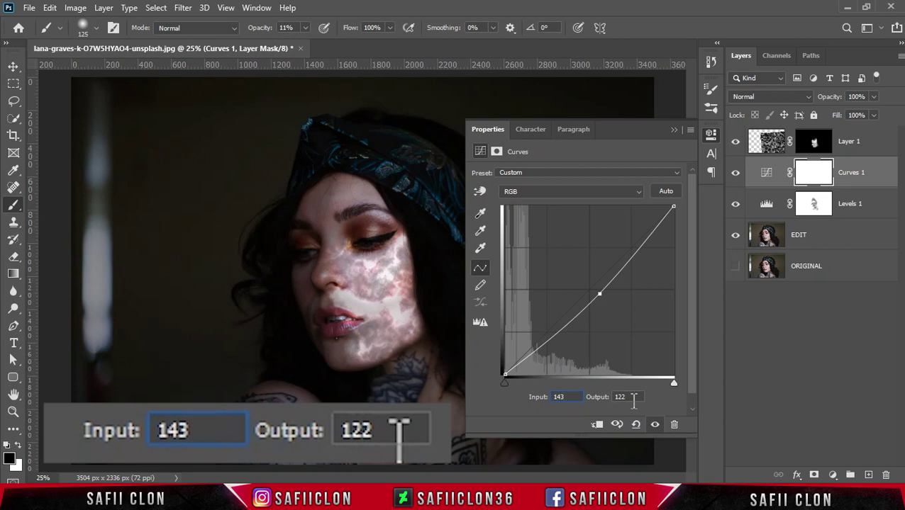
{"action": "key", "text": "Tab"}
{"action": "type", "text": "106"}
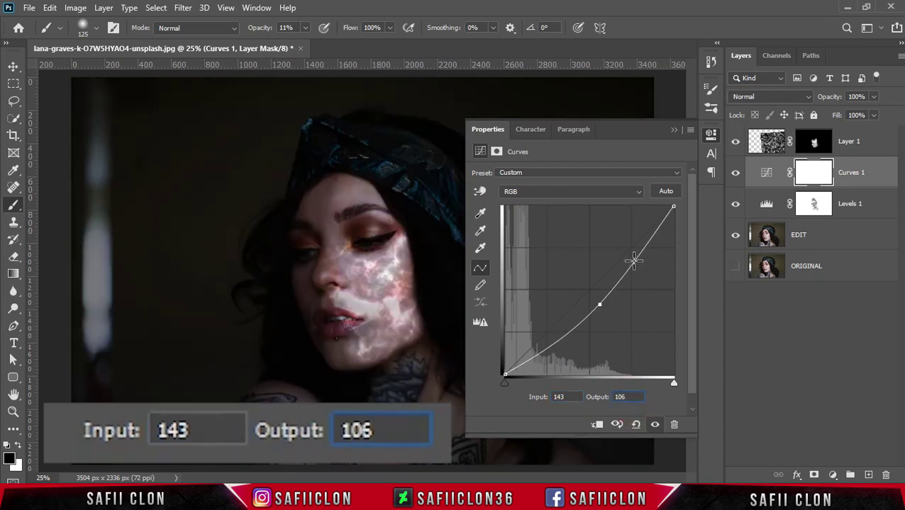
{"action": "left_click", "coordinate": [633, 262]}
{"action": "left_click", "coordinate": [557, 397]}
{"action": "type", "text": "1"}
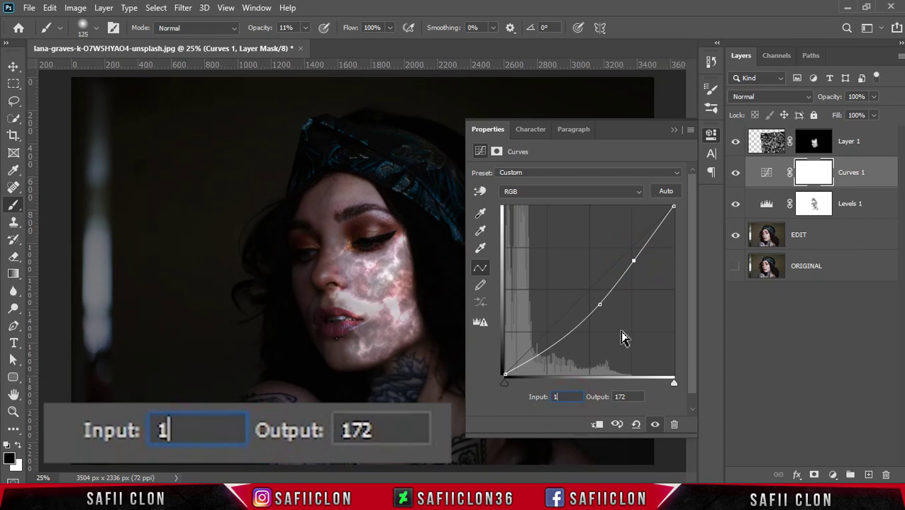
{"action": "type", "text": "90"}
{"action": "left_click", "coordinate": [619, 397]}
{"action": "type", "text": "190"}
{"action": "key", "text": "Return"}
Set the curve's white point to input 229 and invert the Curves 1 mask to black
{"action": "left_click", "coordinate": [672, 206]}
{"action": "left_click", "coordinate": [574, 397]}
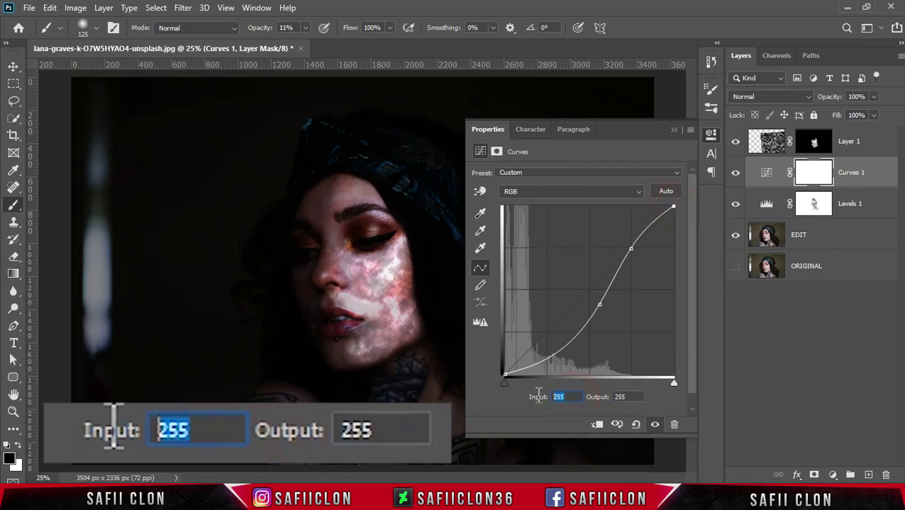
{"action": "type", "text": "229"}
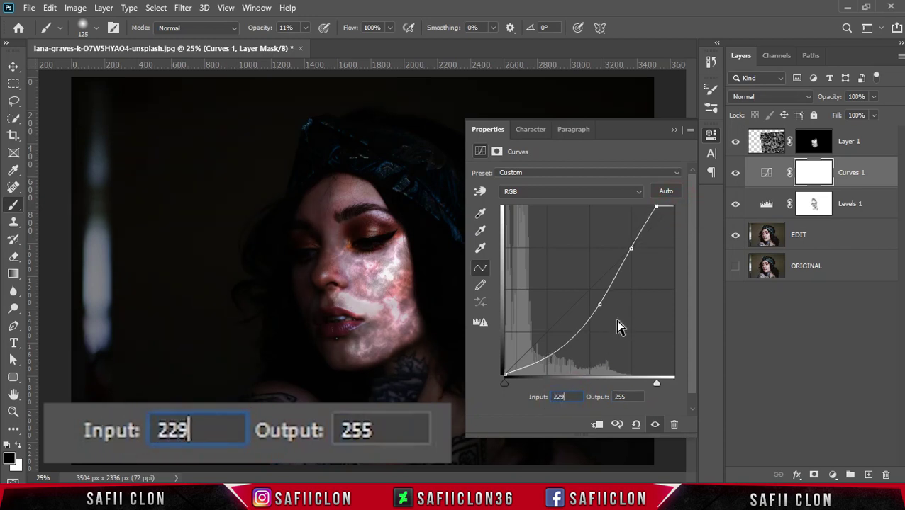
{"action": "left_click", "coordinate": [673, 131]}
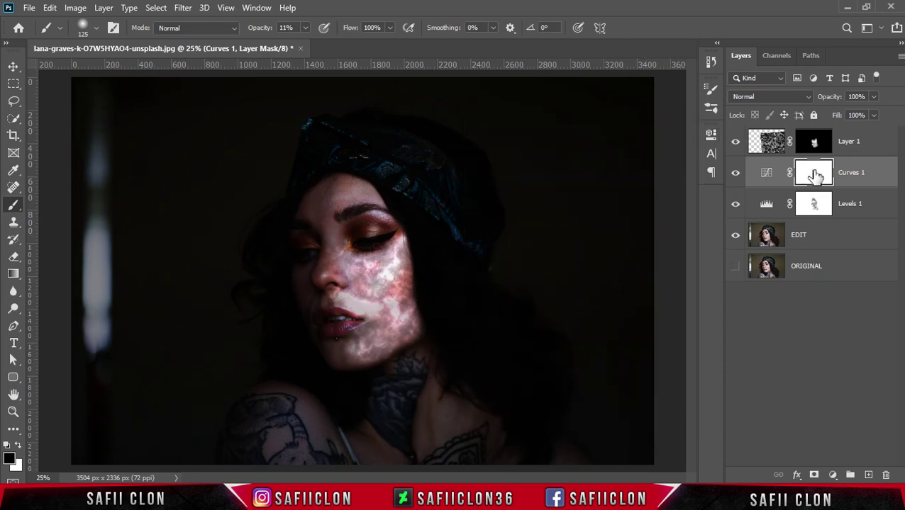
{"action": "key", "text": "ctrl+i"}
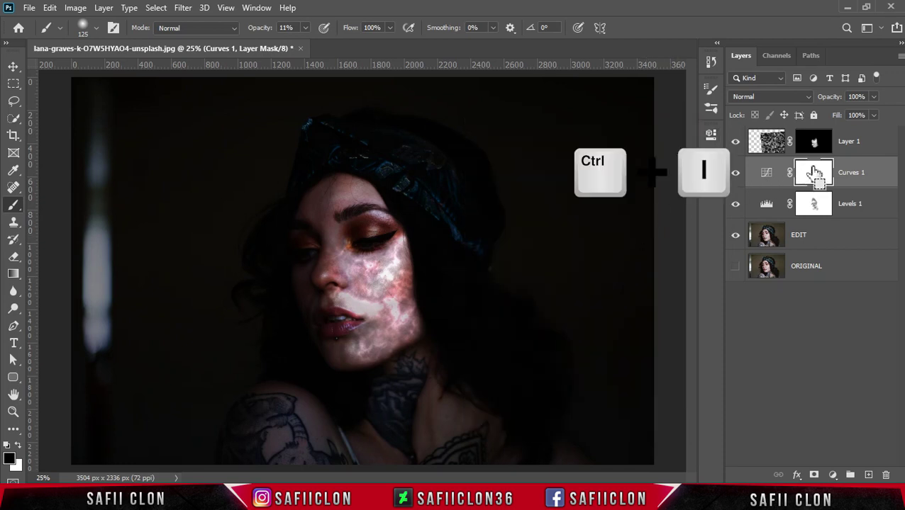
{"action": "key", "text": "ctrl+i"}
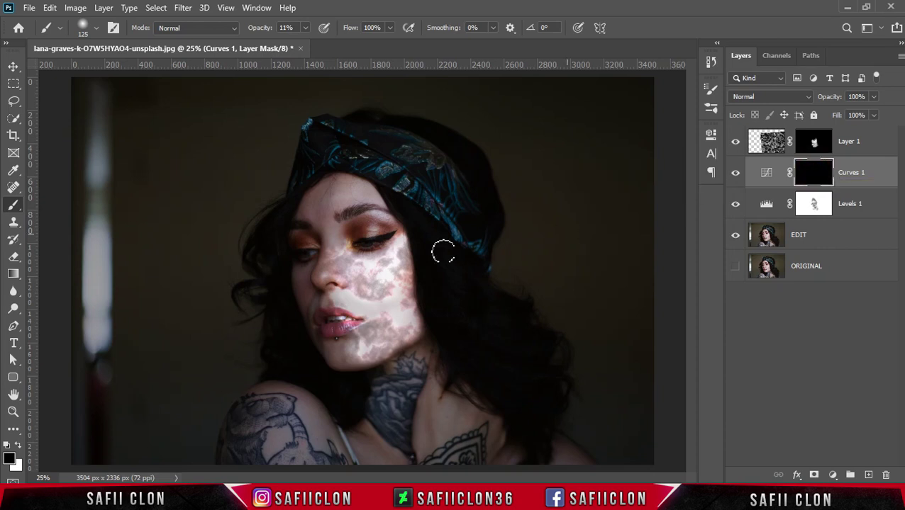
Set up a soft round Brush of about 202 px at 15% opacity with white foreground
{"action": "right_click", "coordinate": [17, 211]}
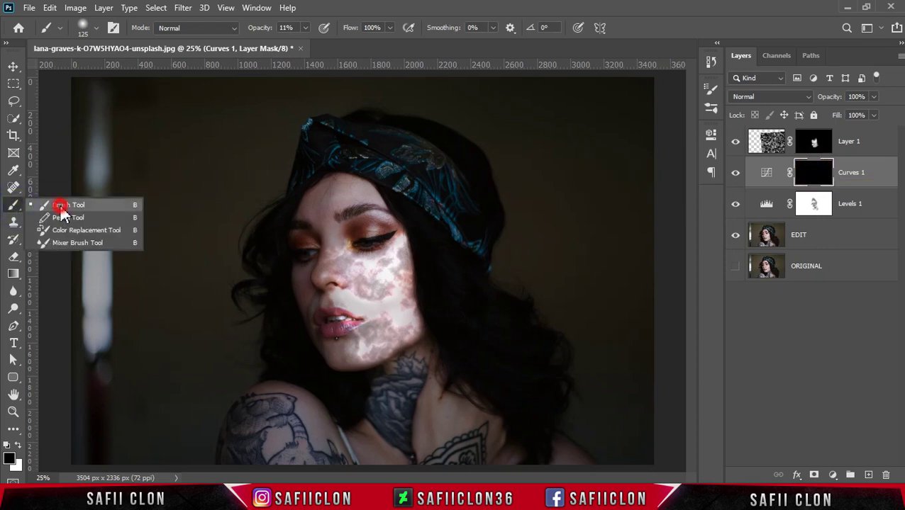
{"action": "left_click", "coordinate": [61, 206]}
{"action": "left_click", "coordinate": [96, 29]}
{"action": "left_click", "coordinate": [93, 177]}
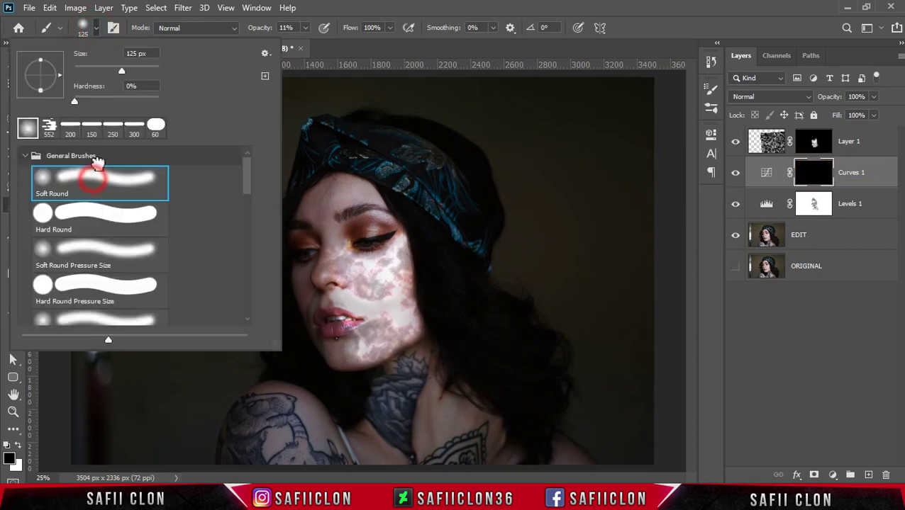
{"action": "left_click_drag", "start_coordinate": [125, 73], "coordinate": [138, 75]}
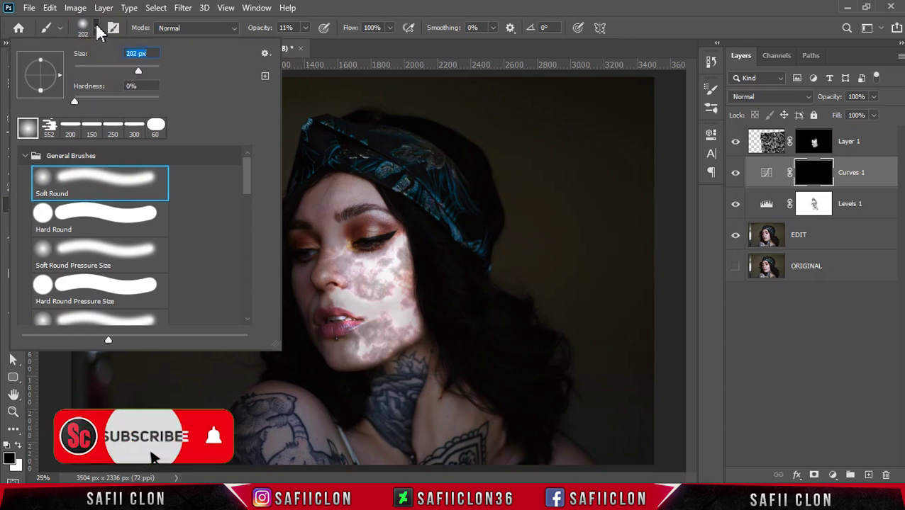
{"action": "left_click", "coordinate": [97, 29]}
{"action": "left_click", "coordinate": [305, 29]}
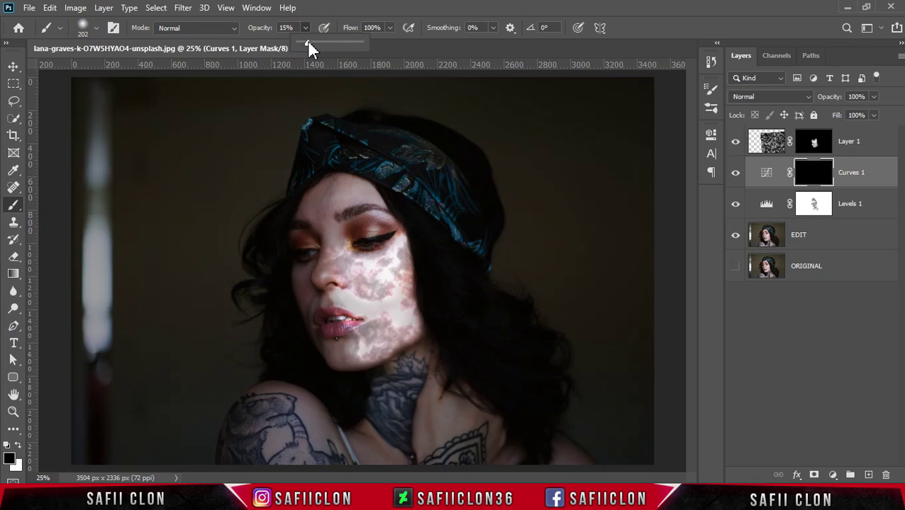
{"action": "left_click", "coordinate": [305, 29]}
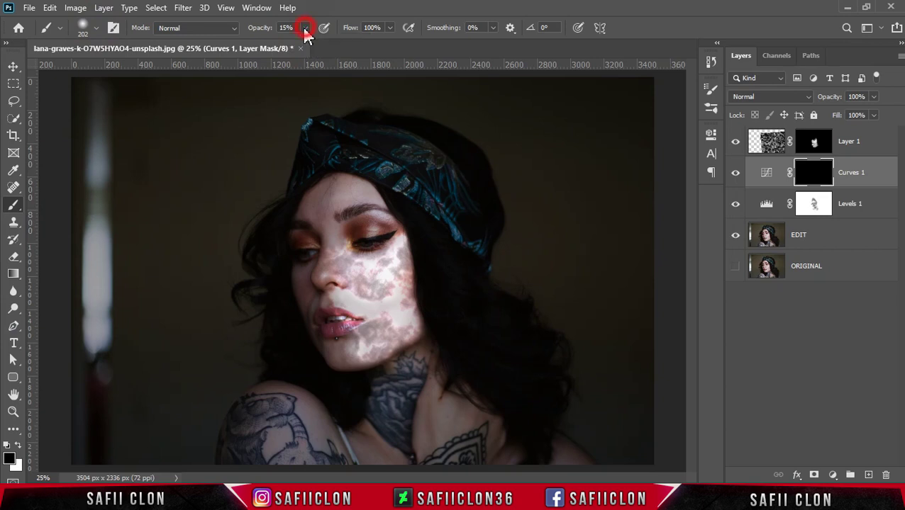
{"action": "left_click", "coordinate": [17, 445]}
Paint the Curves 1 mask white along the left, top, right and bottom edges with a 700–800 px brush
{"action": "key", "text": "ctrl+minus"}
{"action": "left_click_drag", "start_coordinate": [158, 212], "coordinate": [286, 114]}
{"action": "left_click_drag", "start_coordinate": [182, 366], "coordinate": [171, 181]}
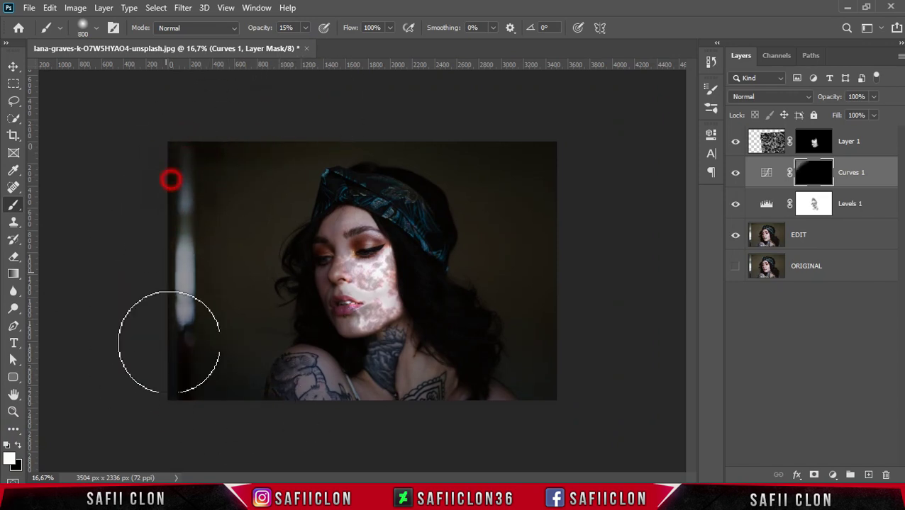
{"action": "key", "text": "bracketleft"}
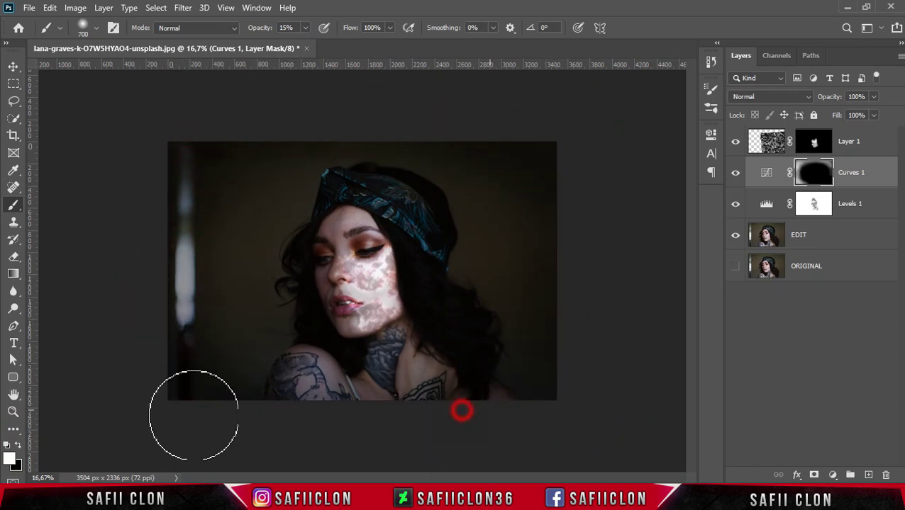
{"action": "left_click", "coordinate": [464, 117]}
{"action": "left_click", "coordinate": [486, 190]}
{"action": "left_click", "coordinate": [436, 402]}
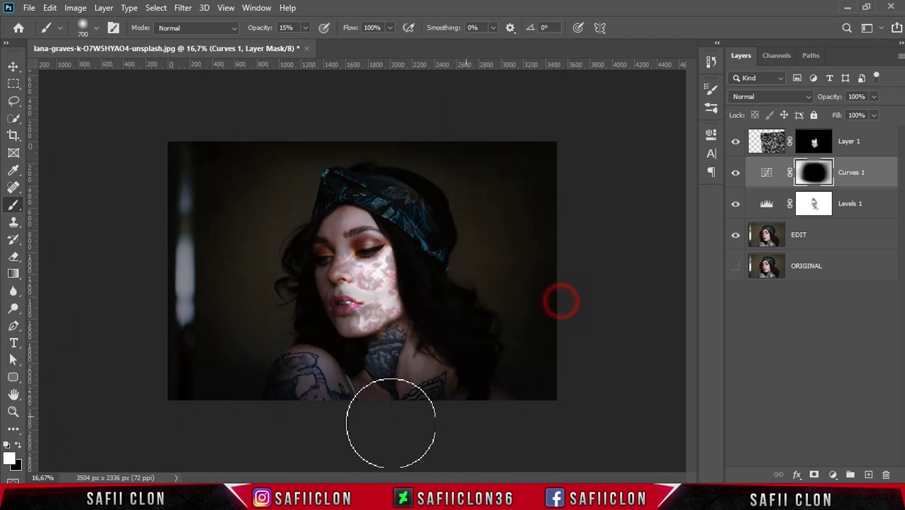
{"action": "left_click", "coordinate": [490, 168]}
{"action": "left_click", "coordinate": [555, 222]}
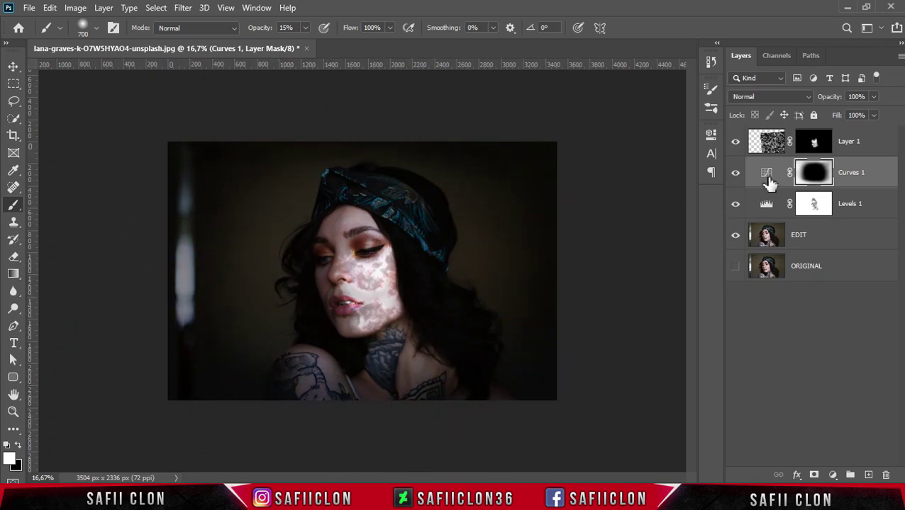
Toggle Curves 1 off and on to compare the vignette, leaving it visible
{"action": "left_click", "coordinate": [735, 181]}
{"action": "left_click", "coordinate": [736, 181]}
{"action": "left_click", "coordinate": [736, 181]}
{"action": "left_click", "coordinate": [735, 182]}
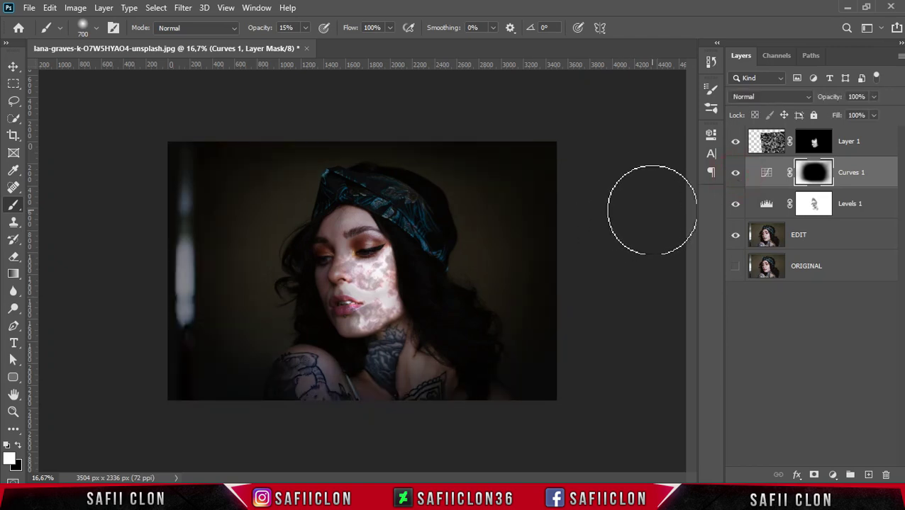
{"action": "left_click", "coordinate": [870, 209]}
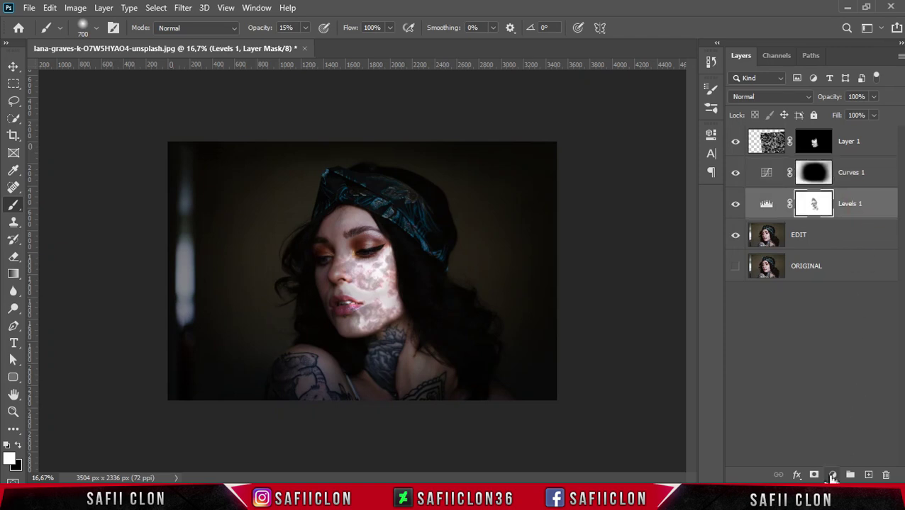
Add a Color Balance layer above Levels 1, shifting midtones to Cyan −51 and Blue +90
{"action": "left_click", "coordinate": [832, 476]}
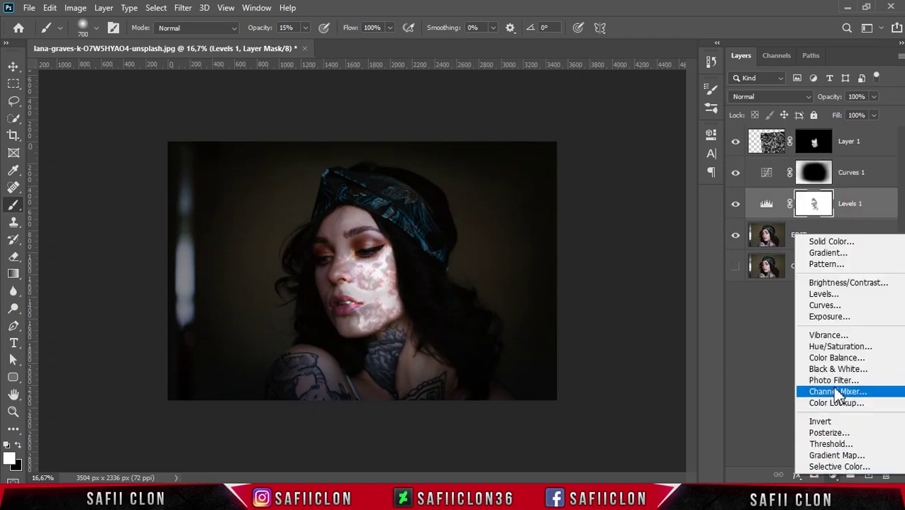
{"action": "left_click", "coordinate": [836, 358]}
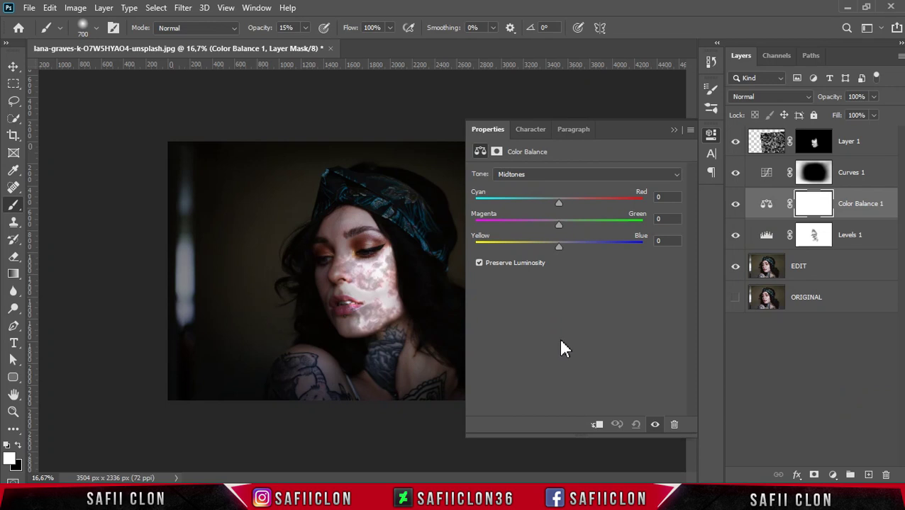
{"action": "left_click", "coordinate": [560, 174]}
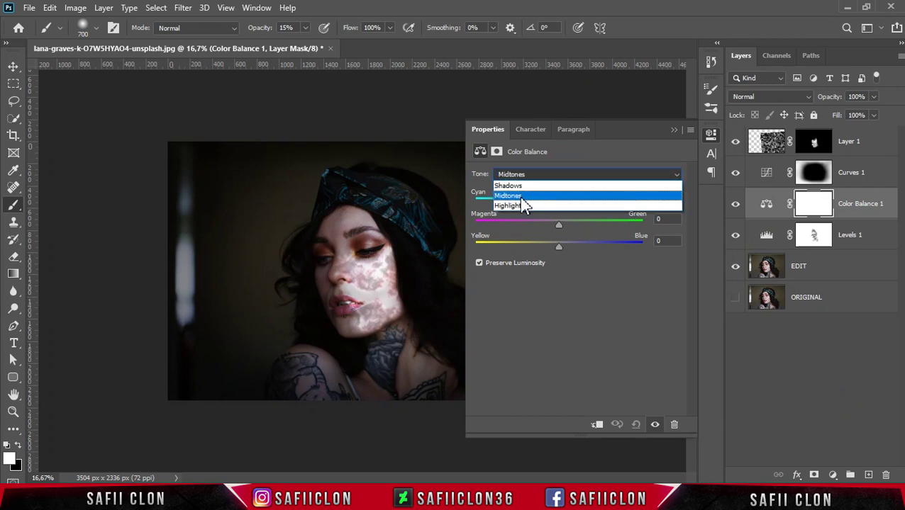
{"action": "left_click", "coordinate": [522, 200]}
{"action": "left_click_drag", "start_coordinate": [560, 204], "coordinate": [516, 203]}
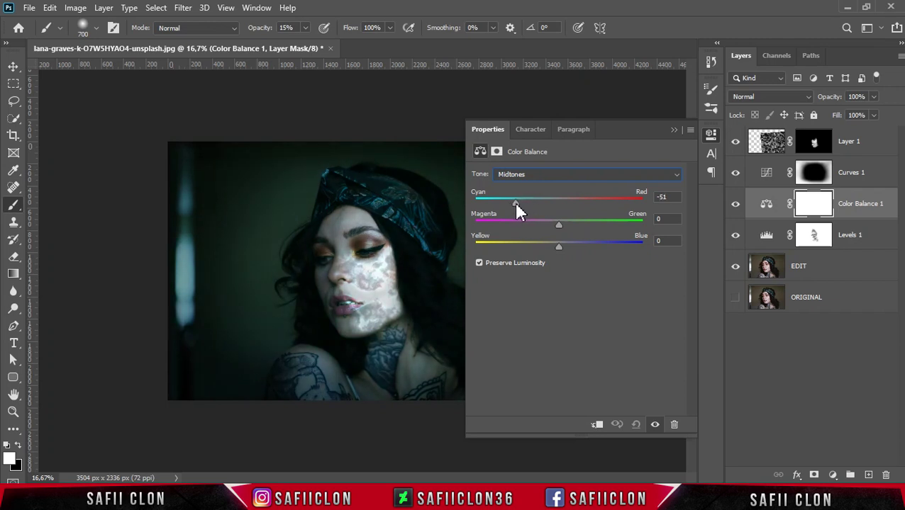
{"action": "left_click_drag", "start_coordinate": [560, 246], "coordinate": [562, 246]}
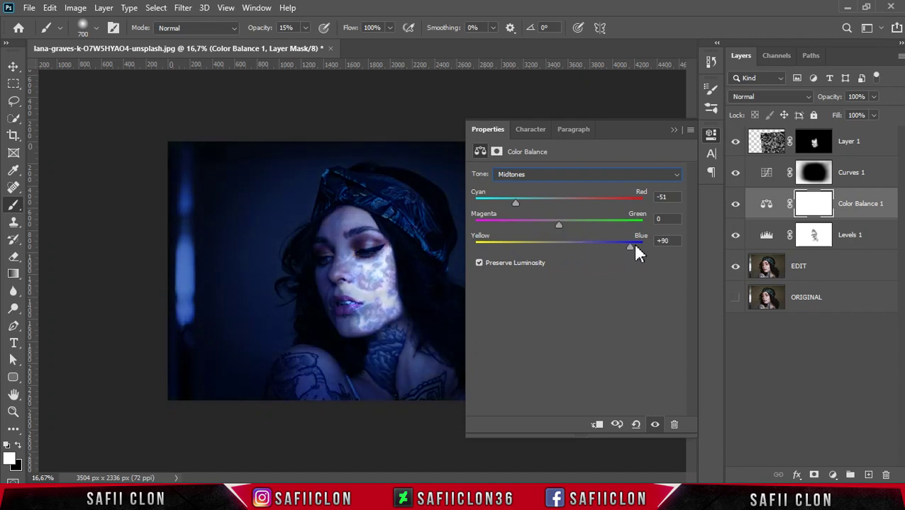
Shift the Color Balance highlights to Cyan −32 and Blue +63
{"action": "left_click", "coordinate": [577, 180]}
{"action": "left_click", "coordinate": [537, 187]}
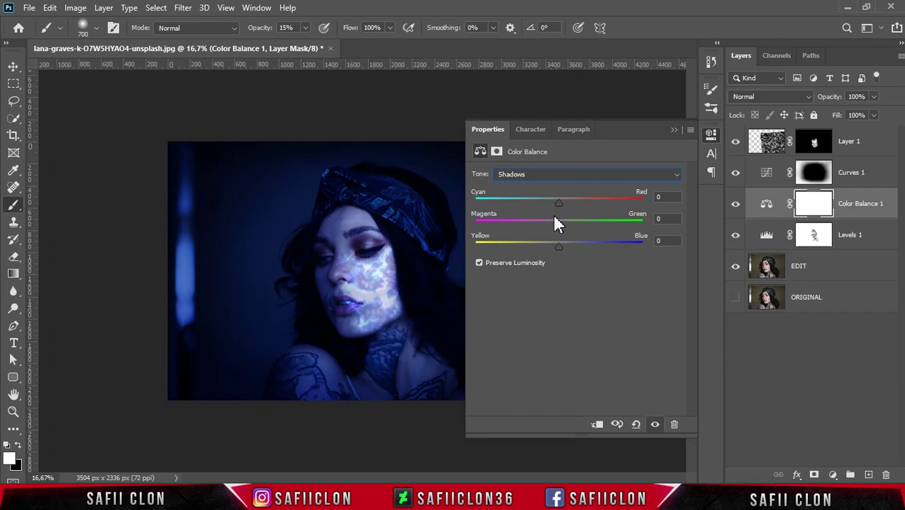
{"action": "left_click", "coordinate": [562, 178]}
{"action": "left_click", "coordinate": [517, 206]}
{"action": "left_click_drag", "start_coordinate": [559, 207], "coordinate": [533, 204]}
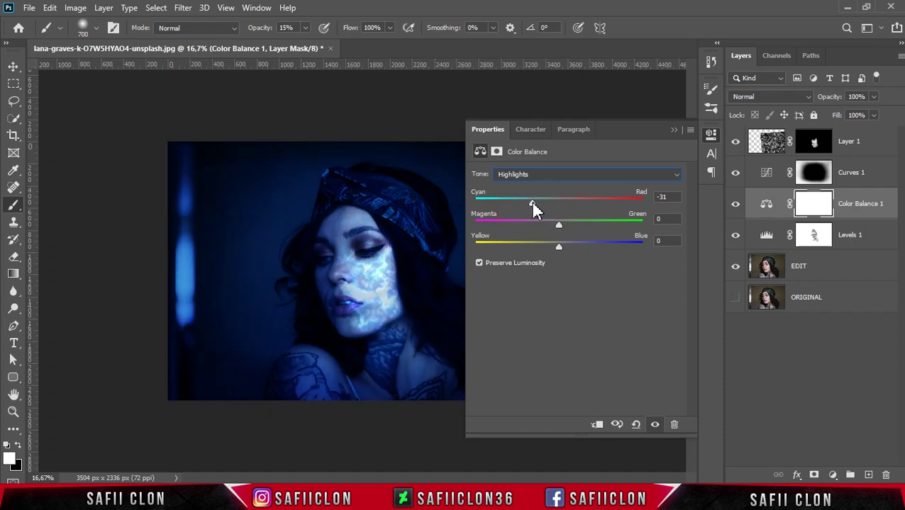
{"action": "left_click_drag", "start_coordinate": [560, 249], "coordinate": [570, 252]}
Invert the Color Balance 1 mask to black so the grade is hidden
{"action": "left_click", "coordinate": [673, 132]}
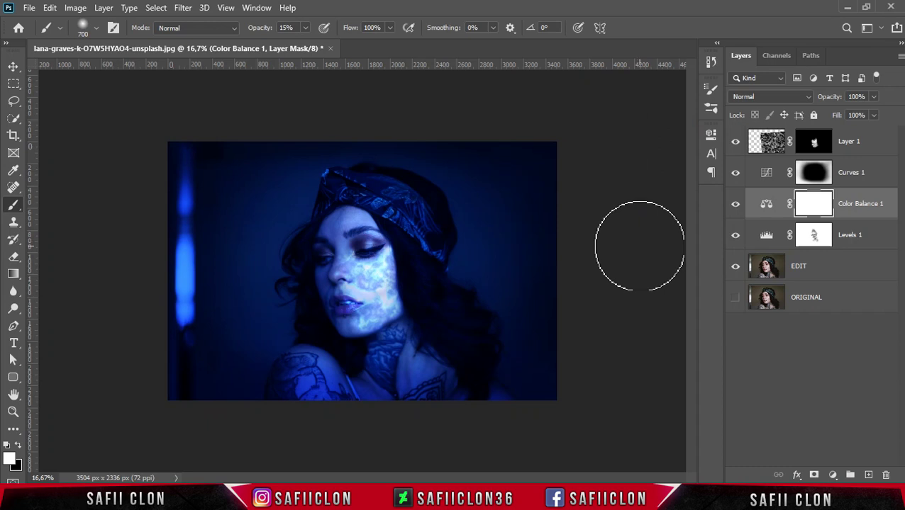
{"action": "left_click", "coordinate": [819, 205]}
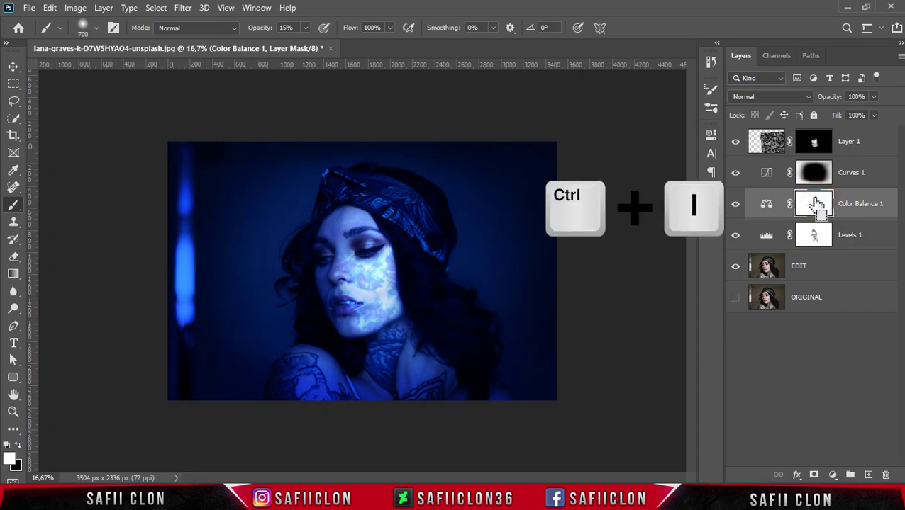
{"action": "key", "text": "ctrl+i"}
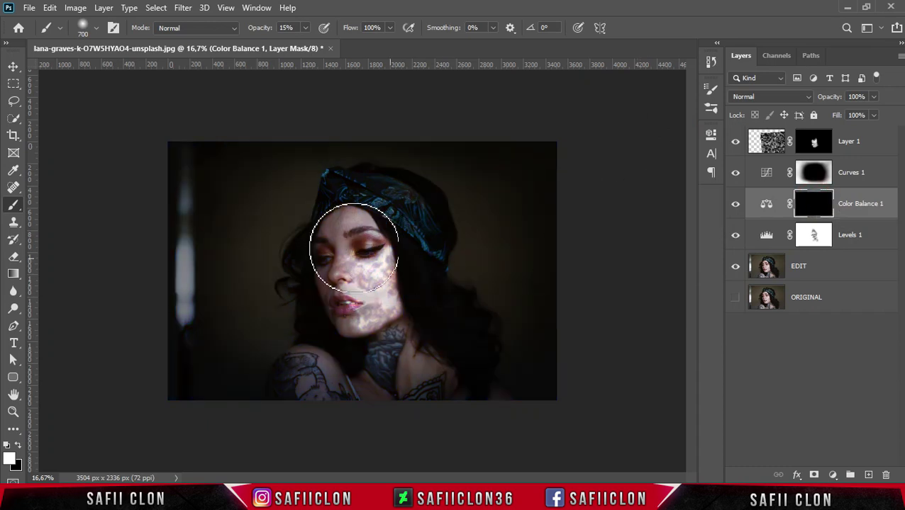
Set the soft round Brush to 448 px at 13% opacity
{"action": "right_click", "coordinate": [16, 210]}
{"action": "left_click", "coordinate": [57, 203]}
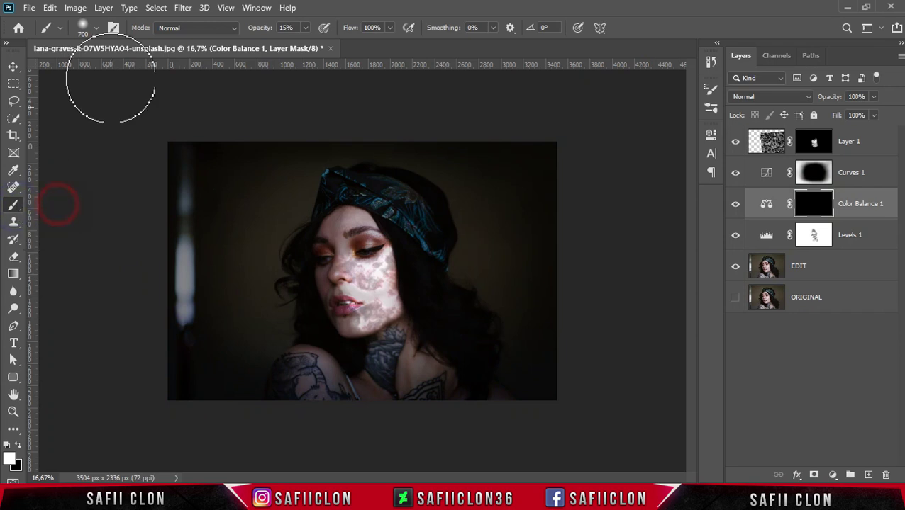
{"action": "left_click", "coordinate": [97, 28]}
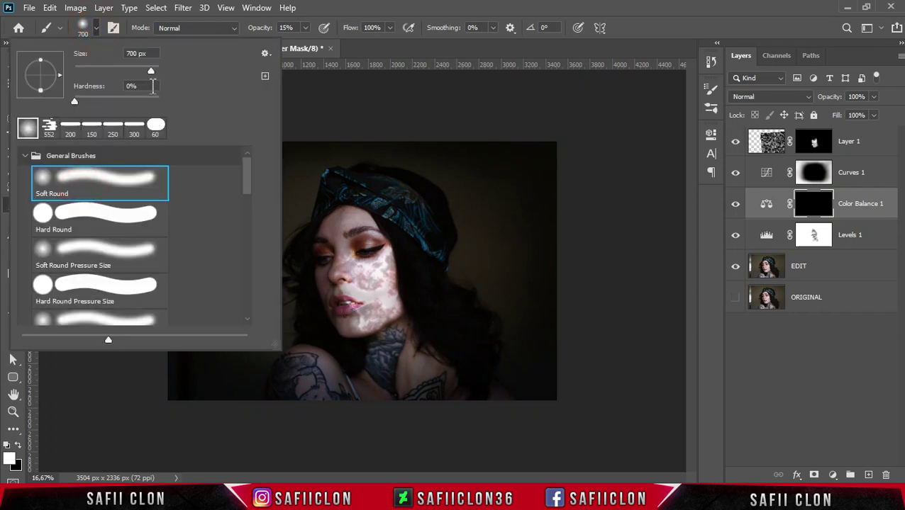
{"action": "left_click_drag", "start_coordinate": [150, 70], "coordinate": [134, 66]}
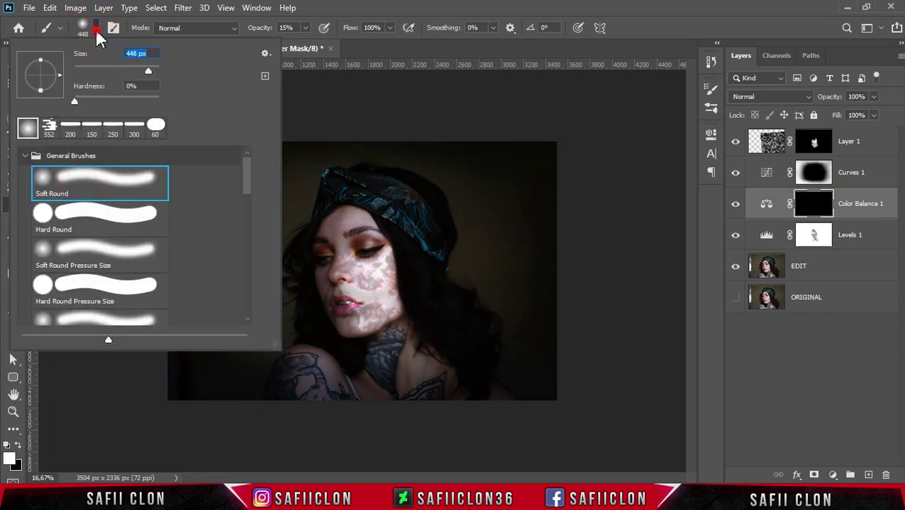
{"action": "left_click", "coordinate": [96, 29]}
{"action": "left_click", "coordinate": [305, 29]}
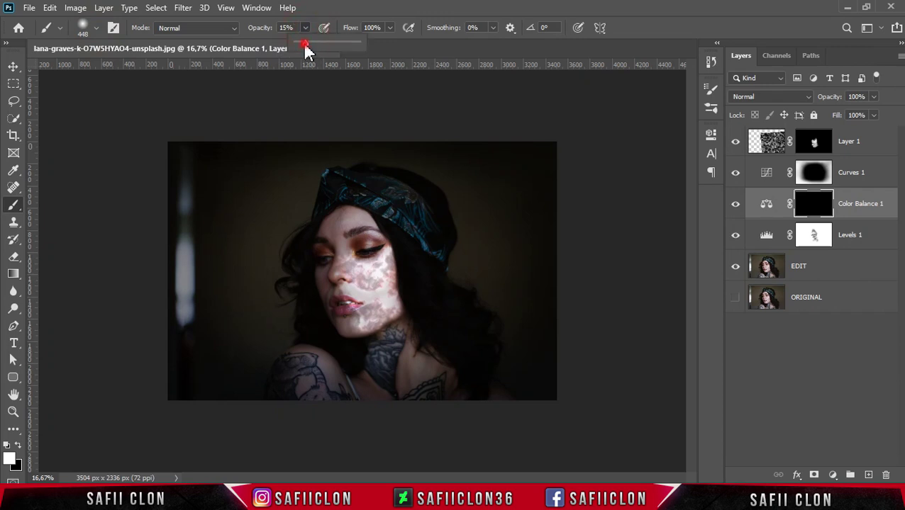
{"action": "left_click", "coordinate": [305, 50]}
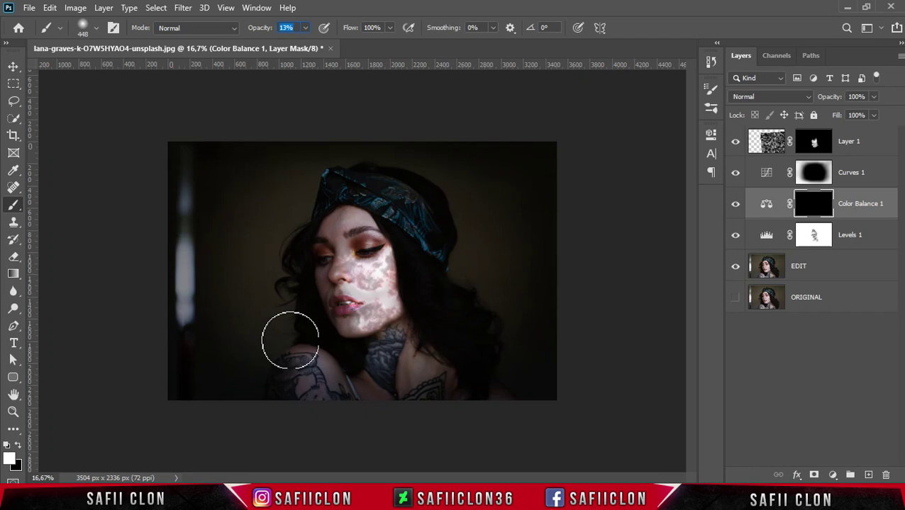
Paint the Color Balance 1 mask white over the face and headband with a 125–250 px brush
{"action": "key", "text": "ctrl+plus"}
{"action": "key", "text": "bracketleft"}
{"action": "key", "text": "bracketleft"}
{"action": "key", "text": "bracketleft"}
{"action": "mouse_move", "coordinate": [363, 282]}
{"action": "left_mouse_down"}
{"action": "mouse_move", "coordinate": [407, 204]}
{"action": "mouse_move", "coordinate": [364, 276]}
{"action": "left_mouse_up"}
{"action": "key", "text": "bracketleft"}
{"action": "left_click_drag", "start_coordinate": [443, 210], "coordinate": [384, 187]}
{"action": "key", "text": "bracketleft"}
{"action": "key", "text": "bracketleft"}
{"action": "key", "text": "bracketleft"}
{"action": "left_click_drag", "start_coordinate": [428, 303], "coordinate": [364, 366]}
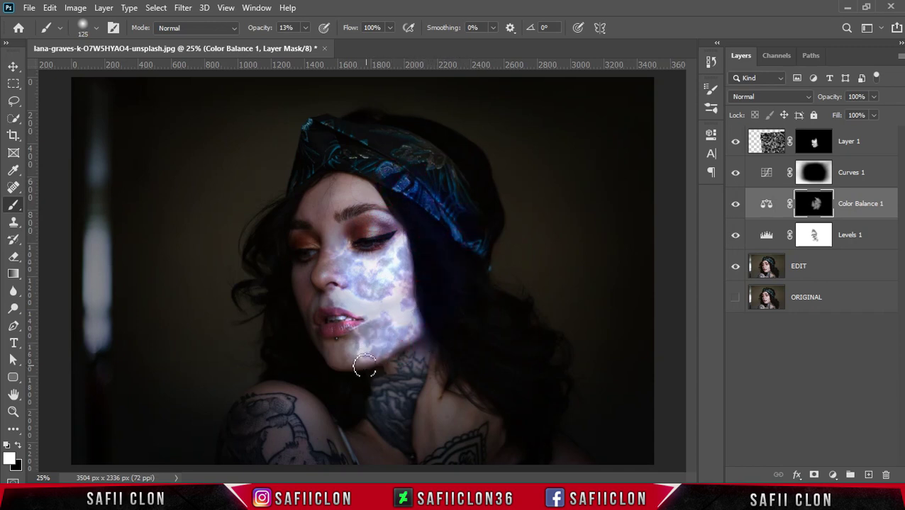
{"action": "key", "text": "bracketright"}
{"action": "key", "text": "bracketright"}
{"action": "mouse_move", "coordinate": [399, 159]}
{"action": "left_mouse_down"}
{"action": "mouse_move", "coordinate": [445, 183]}
{"action": "mouse_move", "coordinate": [364, 176]}
{"action": "left_mouse_up"}
Refine the blue grade over the cheek, chin and headband-to-cheek area with smaller brush sizes
{"action": "key", "text": "bracketleft"}
{"action": "key", "text": "bracketleft"}
{"action": "key", "text": "bracketleft"}
{"action": "key", "text": "bracketright"}
{"action": "left_click_drag", "start_coordinate": [391, 287], "coordinate": [410, 337]}
{"action": "key", "text": "bracketright"}
{"action": "left_click_drag", "start_coordinate": [333, 286], "coordinate": [355, 287]}
{"action": "mouse_move", "coordinate": [442, 276]}
{"action": "left_mouse_down"}
{"action": "mouse_move", "coordinate": [427, 196]}
{"action": "mouse_move", "coordinate": [388, 190]}
{"action": "mouse_move", "coordinate": [457, 253]}
{"action": "mouse_move", "coordinate": [383, 196]}
{"action": "mouse_move", "coordinate": [382, 248]}
{"action": "mouse_move", "coordinate": [415, 304]}
{"action": "mouse_move", "coordinate": [365, 293]}
{"action": "mouse_move", "coordinate": [441, 323]}
{"action": "mouse_move", "coordinate": [348, 358]}
{"action": "left_mouse_up"}
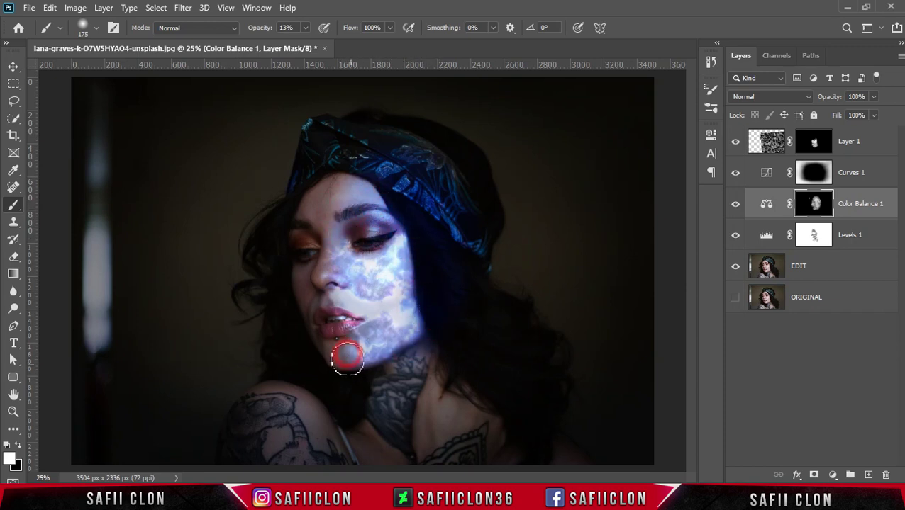
{"action": "left_click_drag", "start_coordinate": [450, 197], "coordinate": [441, 274]}
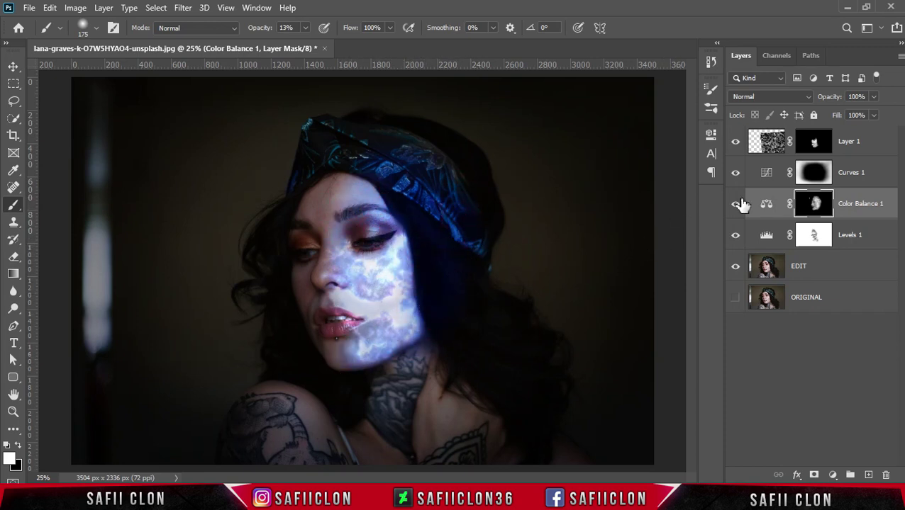
{"action": "left_click", "coordinate": [873, 150]}
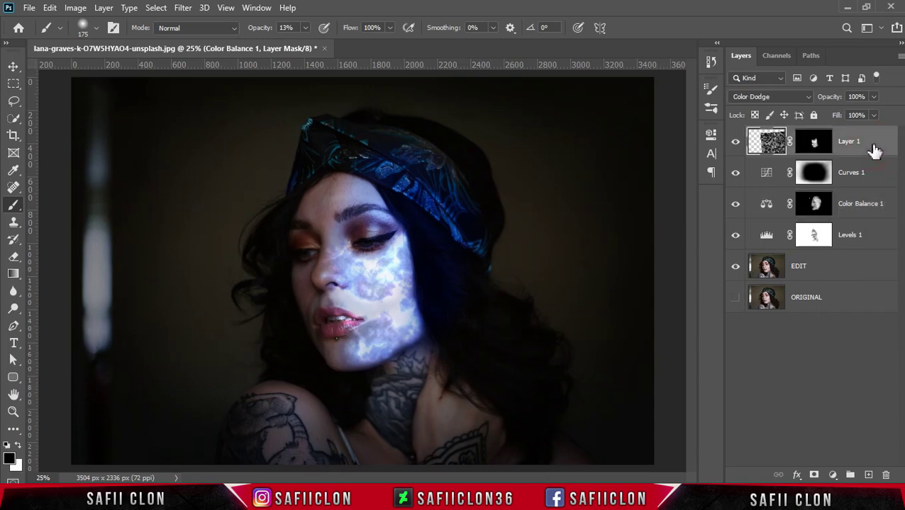
Open the NASA nebula image file
{"action": "left_click", "coordinate": [29, 8]}
{"action": "left_click", "coordinate": [44, 34]}
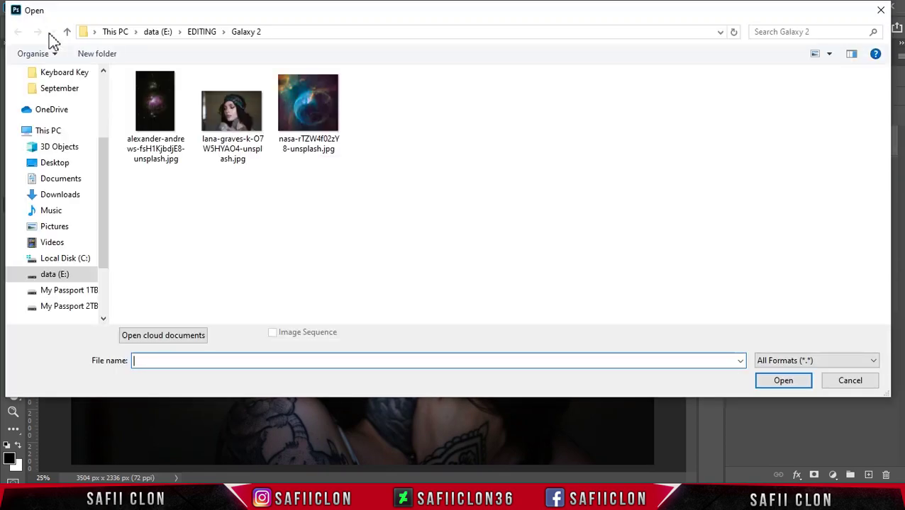
{"action": "left_click", "coordinate": [312, 122]}
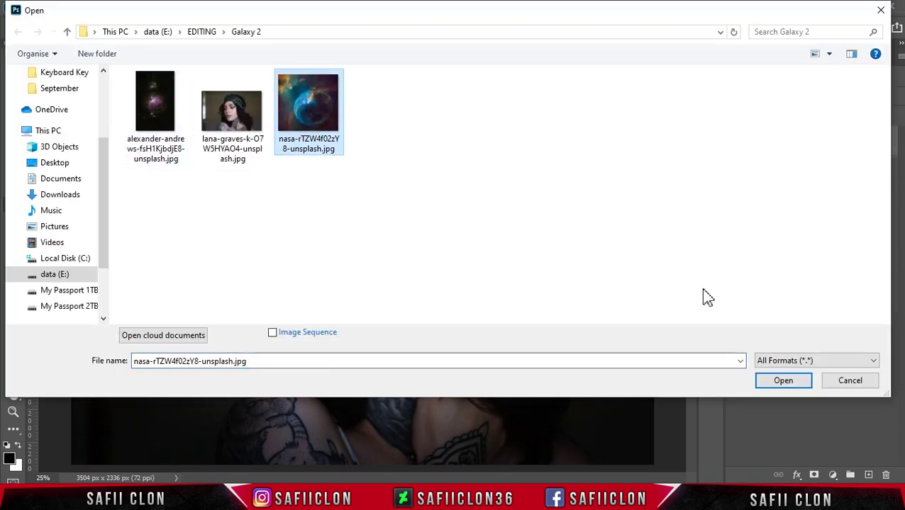
{"action": "left_click", "coordinate": [784, 381]}
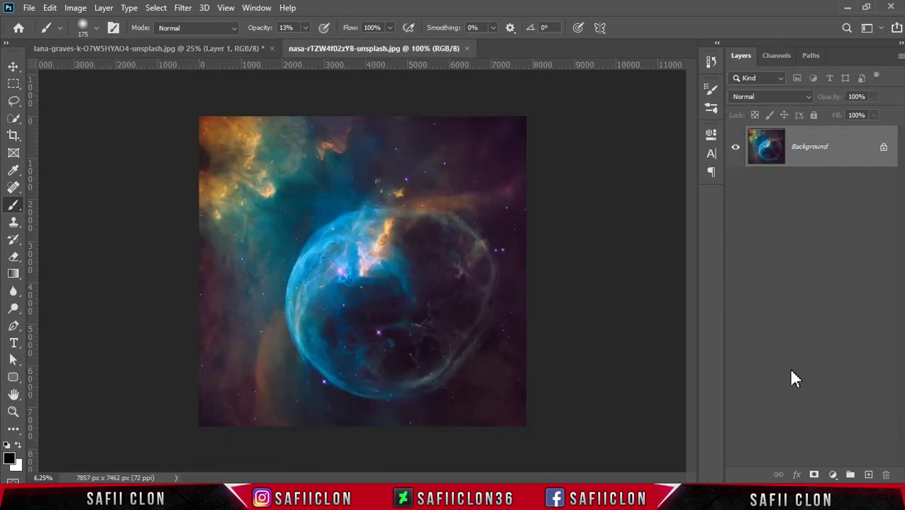
Drag the nebula layer into the portrait as Layer 2 and set its blend mode to Overlay
{"action": "left_click", "coordinate": [830, 155]}
{"action": "left_click_drag", "start_coordinate": [823, 166], "coordinate": [255, 167]}
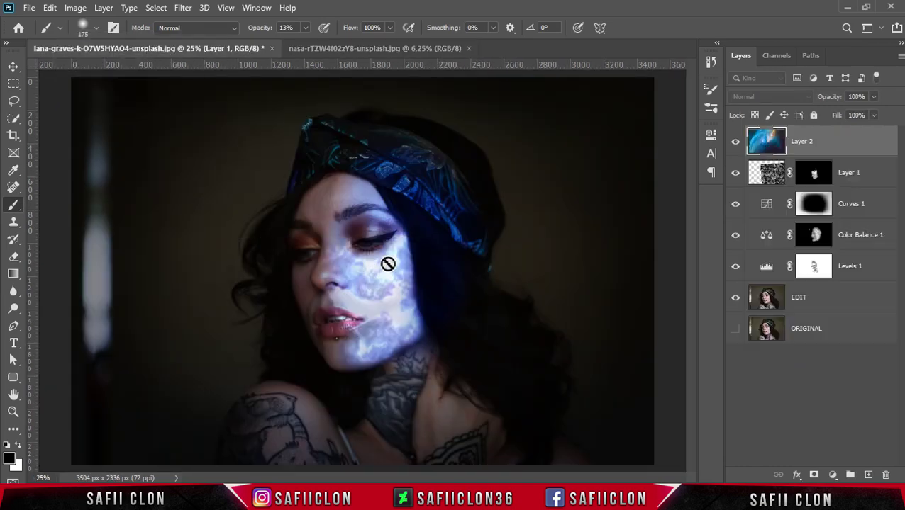
{"action": "left_click_drag", "start_coordinate": [254, 167], "coordinate": [388, 264]}
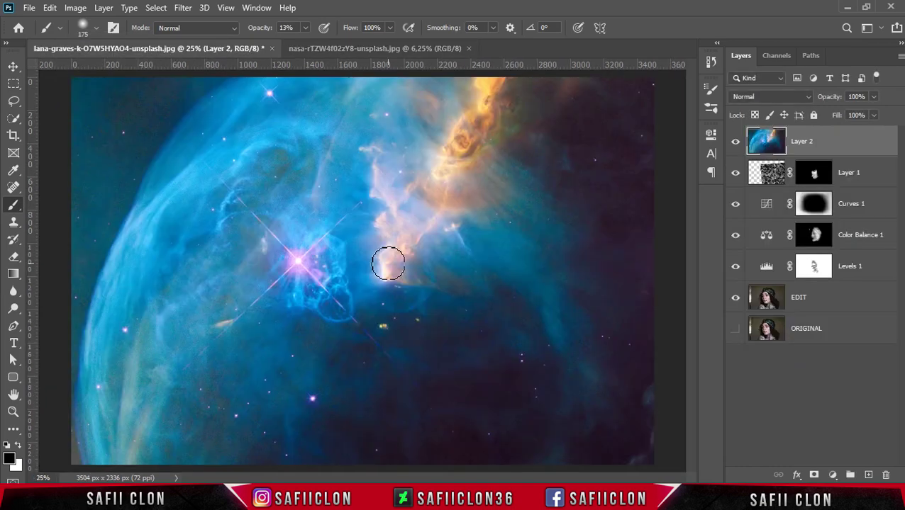
{"action": "left_click", "coordinate": [769, 96]}
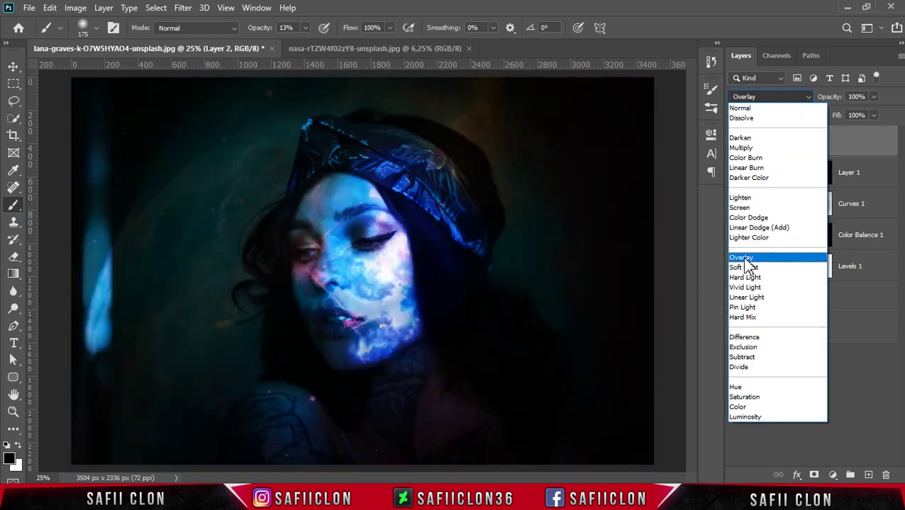
{"action": "left_click", "coordinate": [744, 258]}
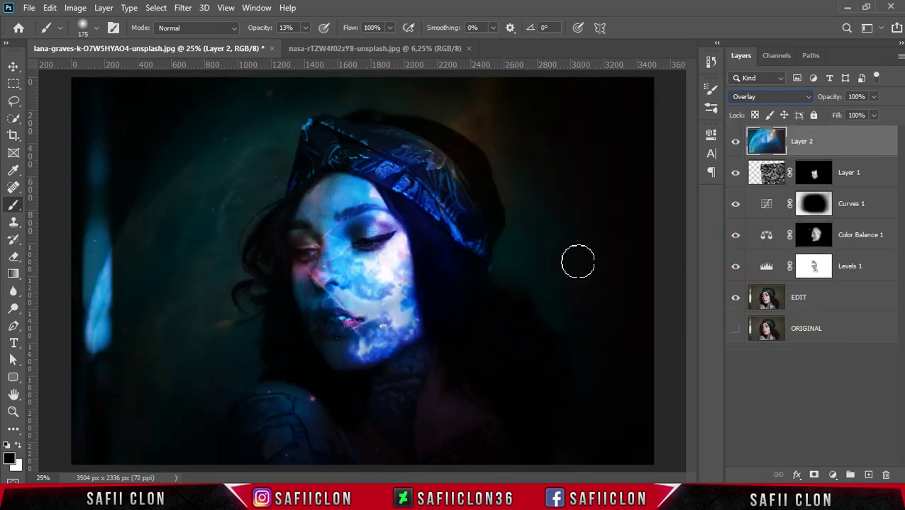
{"action": "key", "text": "ctrl+minus"}
{"action": "key", "text": "ctrl+minus"}
{"action": "key", "text": "ctrl+minus"}
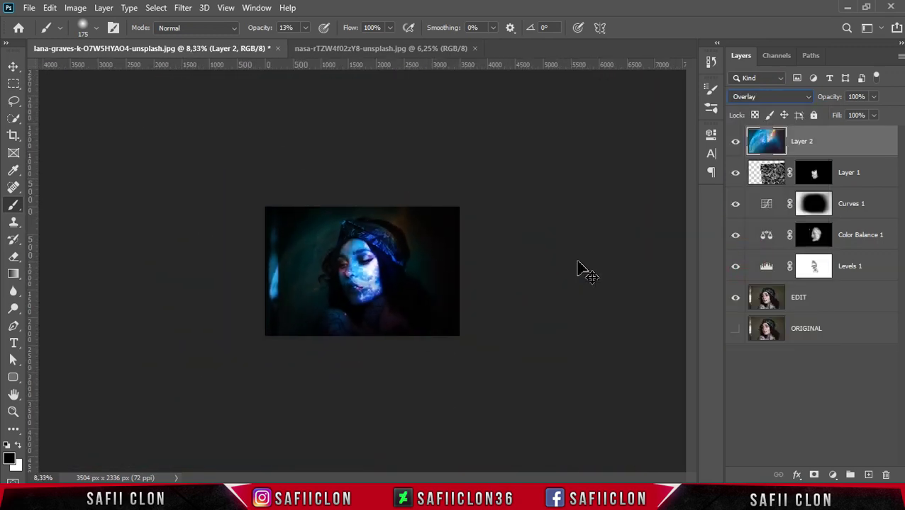
{"action": "key", "text": "ctrl+t"}
Scale Layer 2 to about 30%, rotate it −175.59° over the face, and commit
{"action": "left_click_drag", "start_coordinate": [298, 176], "coordinate": [307, 197]}
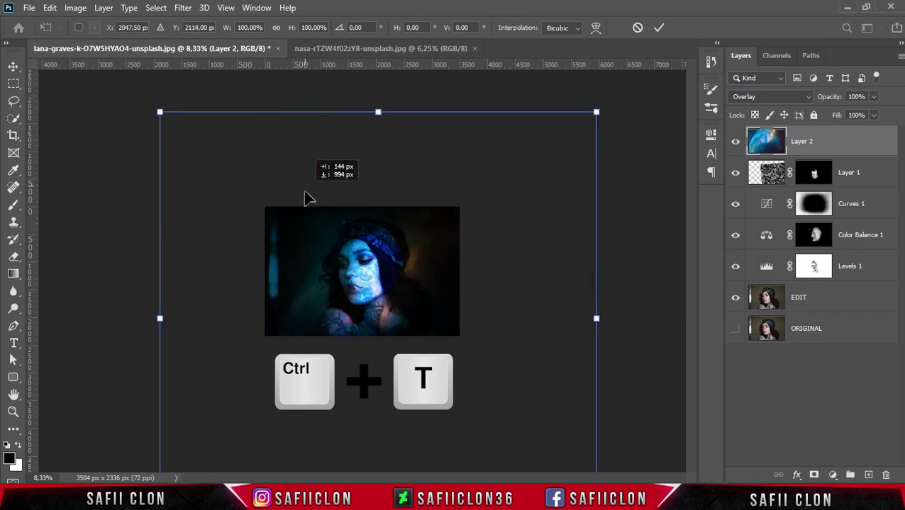
{"action": "left_click_drag", "start_coordinate": [160, 117], "coordinate": [323, 216]}
{"action": "key", "text": "ctrl+plus"}
{"action": "key", "text": "ctrl+plus"}
{"action": "mouse_move", "coordinate": [496, 162]}
{"action": "left_mouse_down"}
{"action": "mouse_move", "coordinate": [479, 117]}
{"action": "mouse_move", "coordinate": [524, 282]}
{"action": "left_mouse_up"}
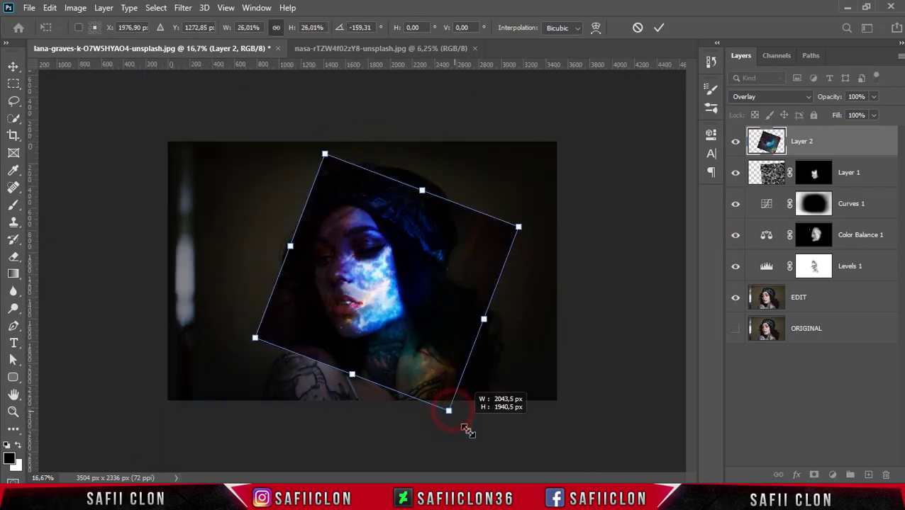
{"action": "left_click_drag", "start_coordinate": [448, 413], "coordinate": [528, 381]}
{"action": "key", "text": "ctrl+plus"}
{"action": "left_click_drag", "start_coordinate": [465, 264], "coordinate": [460, 308]}
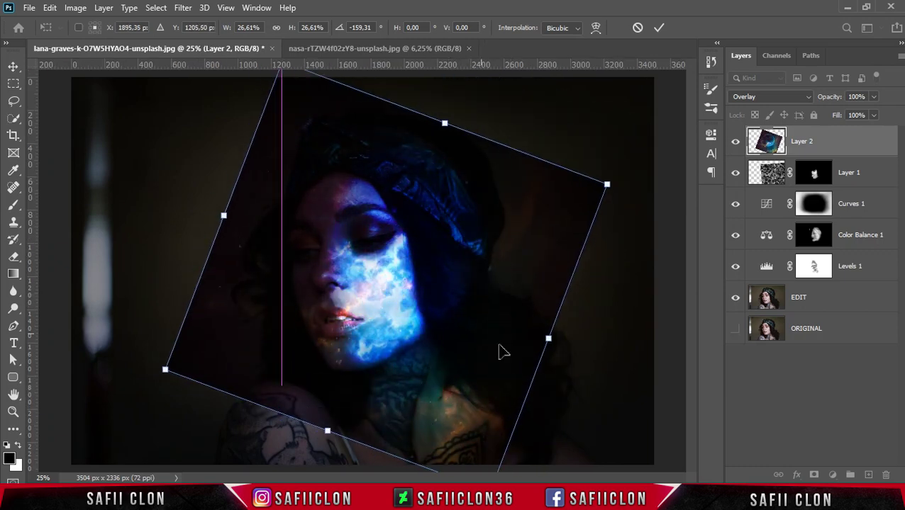
{"action": "left_click_drag", "start_coordinate": [605, 180], "coordinate": [666, 198]}
{"action": "left_click_drag", "start_coordinate": [487, 309], "coordinate": [488, 315]}
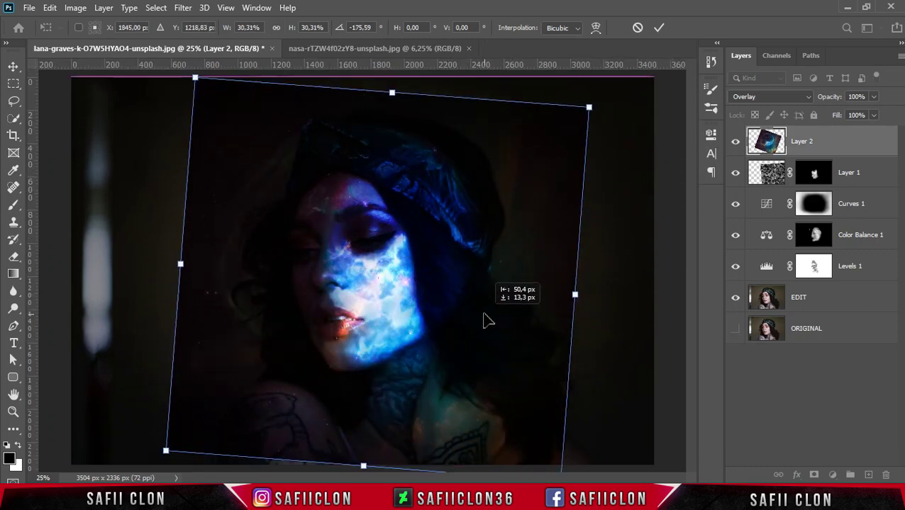
{"action": "left_click", "coordinate": [658, 28]}
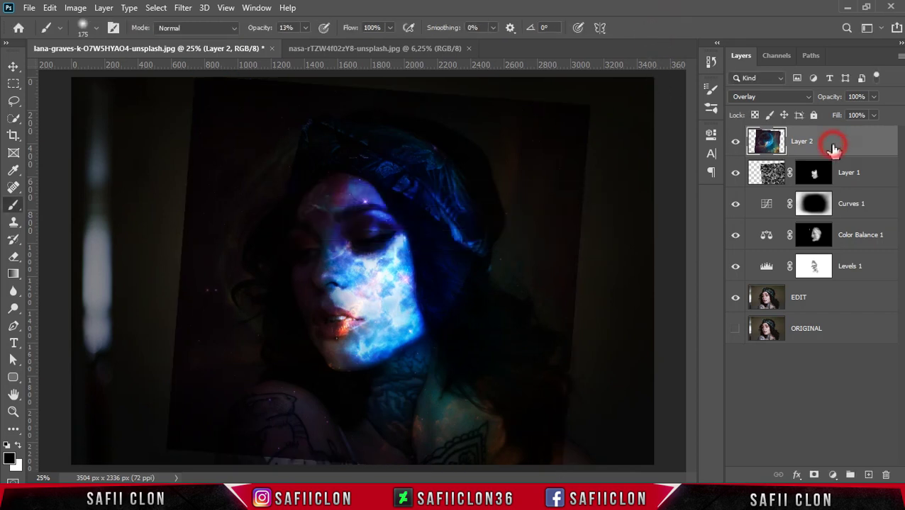
Add a layer mask to Layer 2 and invert it to black
{"action": "left_click", "coordinate": [813, 475]}
{"action": "left_click", "coordinate": [812, 141]}
{"action": "key", "text": "ctrl+i"}
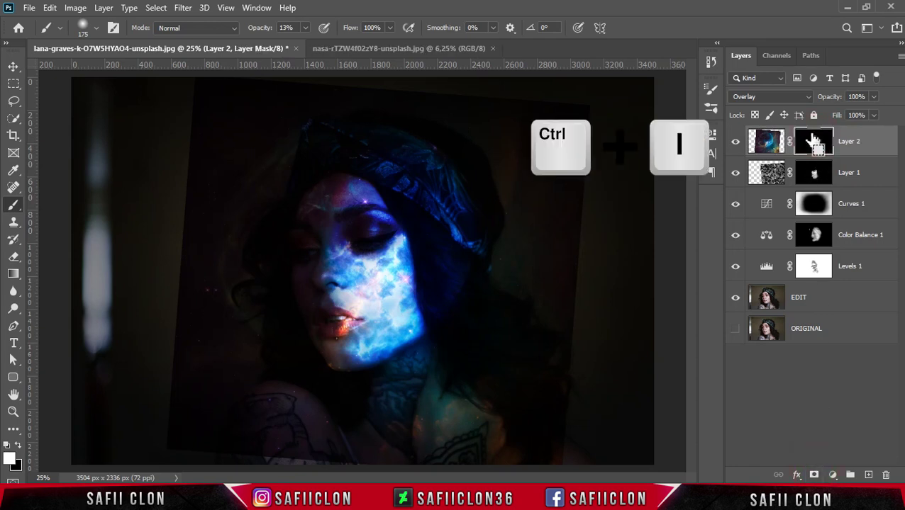
Choose a slightly smaller soft round Brush at low opacity
{"action": "right_click", "coordinate": [16, 207]}
{"action": "left_click", "coordinate": [57, 203]}
{"action": "left_click", "coordinate": [96, 30]}
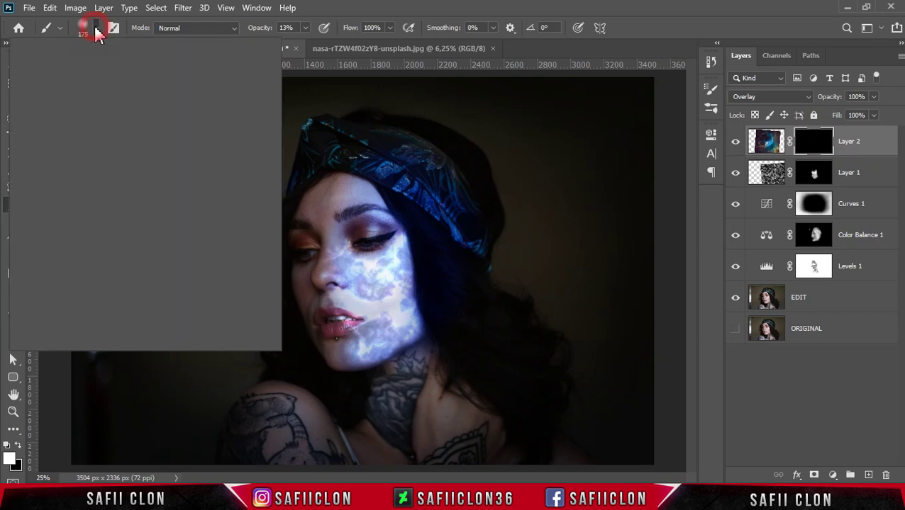
{"action": "left_click", "coordinate": [78, 180]}
{"action": "left_click_drag", "start_coordinate": [130, 74], "coordinate": [128, 74]}
{"action": "left_click", "coordinate": [96, 30]}
{"action": "left_click", "coordinate": [304, 27]}
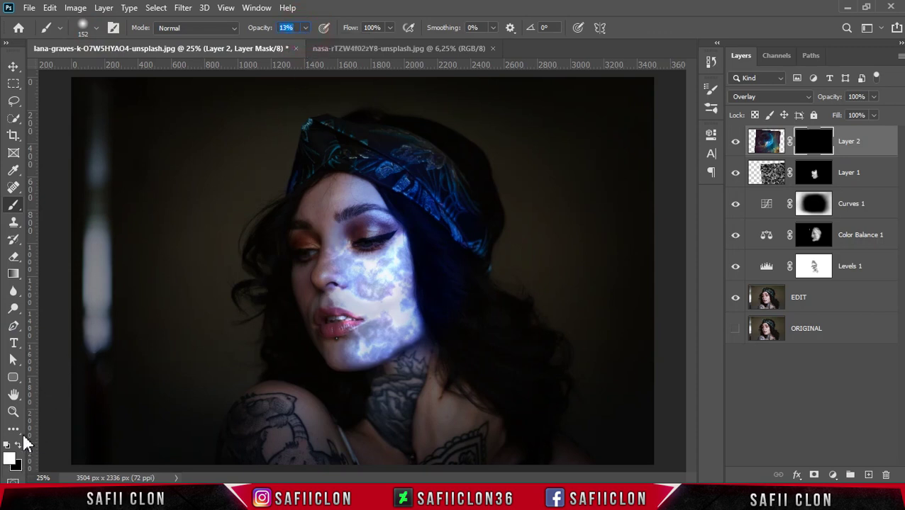
Paint the Layer 2 mask white over the cheek, jaw, lips and chin to reveal the nebula
{"action": "mouse_move", "coordinate": [397, 256]}
{"action": "left_mouse_down"}
{"action": "mouse_move", "coordinate": [364, 268]}
{"action": "mouse_move", "coordinate": [359, 283]}
{"action": "mouse_move", "coordinate": [378, 297]}
{"action": "mouse_move", "coordinate": [387, 353]}
{"action": "mouse_move", "coordinate": [363, 319]}
{"action": "left_mouse_up"}
{"action": "mouse_move", "coordinate": [358, 202]}
{"action": "left_mouse_down"}
{"action": "mouse_move", "coordinate": [347, 188]}
{"action": "mouse_move", "coordinate": [358, 169]}
{"action": "mouse_move", "coordinate": [341, 303]}
{"action": "mouse_move", "coordinate": [413, 302]}
{"action": "mouse_move", "coordinate": [343, 347]}
{"action": "left_mouse_up"}
{"action": "key", "text": "]"}
{"action": "key", "text": "]"}
{"action": "left_click_drag", "start_coordinate": [436, 280], "coordinate": [437, 321]}
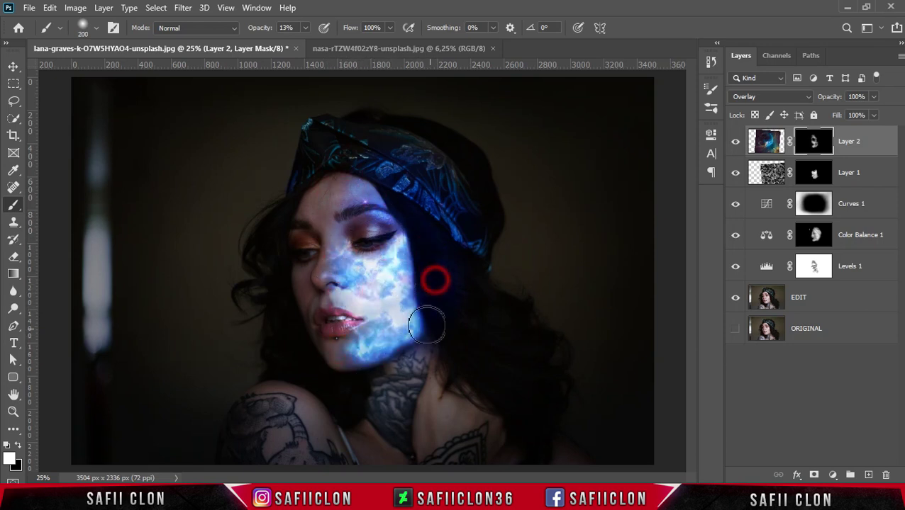
{"action": "left_click_drag", "start_coordinate": [410, 169], "coordinate": [452, 229]}
{"action": "mouse_move", "coordinate": [379, 226]}
{"action": "left_mouse_down"}
{"action": "mouse_move", "coordinate": [350, 312]}
{"action": "mouse_move", "coordinate": [358, 347]}
{"action": "mouse_move", "coordinate": [400, 319]}
{"action": "mouse_move", "coordinate": [414, 358]}
{"action": "mouse_move", "coordinate": [430, 317]}
{"action": "mouse_move", "coordinate": [356, 354]}
{"action": "mouse_move", "coordinate": [377, 357]}
{"action": "mouse_move", "coordinate": [370, 323]}
{"action": "mouse_move", "coordinate": [414, 329]}
{"action": "mouse_move", "coordinate": [347, 344]}
{"action": "mouse_move", "coordinate": [328, 266]}
{"action": "mouse_move", "coordinate": [361, 244]}
{"action": "mouse_move", "coordinate": [372, 205]}
{"action": "mouse_move", "coordinate": [414, 241]}
{"action": "mouse_move", "coordinate": [384, 367]}
{"action": "left_mouse_up"}
Toggle the nebula layer off and on to compare, leaving it visible
{"action": "left_click", "coordinate": [735, 142]}
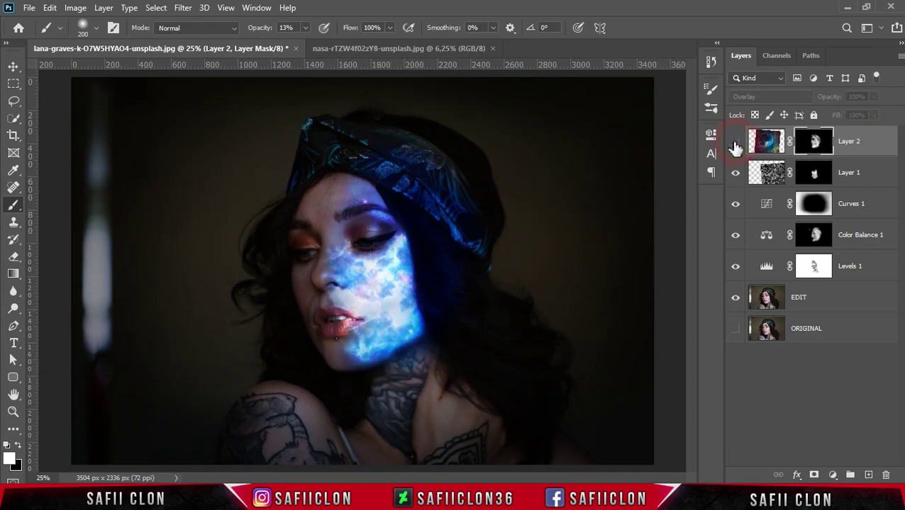
{"action": "left_click", "coordinate": [735, 143]}
{"action": "left_click", "coordinate": [735, 144]}
{"action": "left_click", "coordinate": [735, 141]}
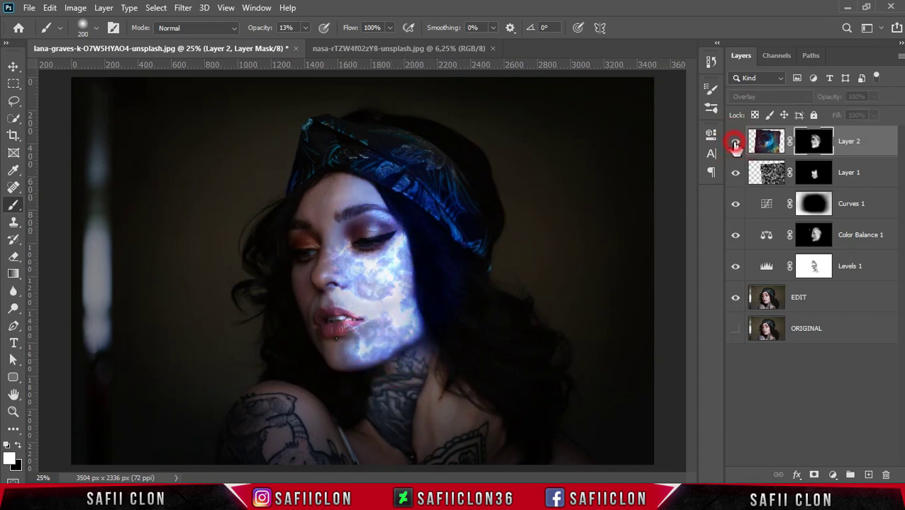
{"action": "left_click", "coordinate": [867, 183]}
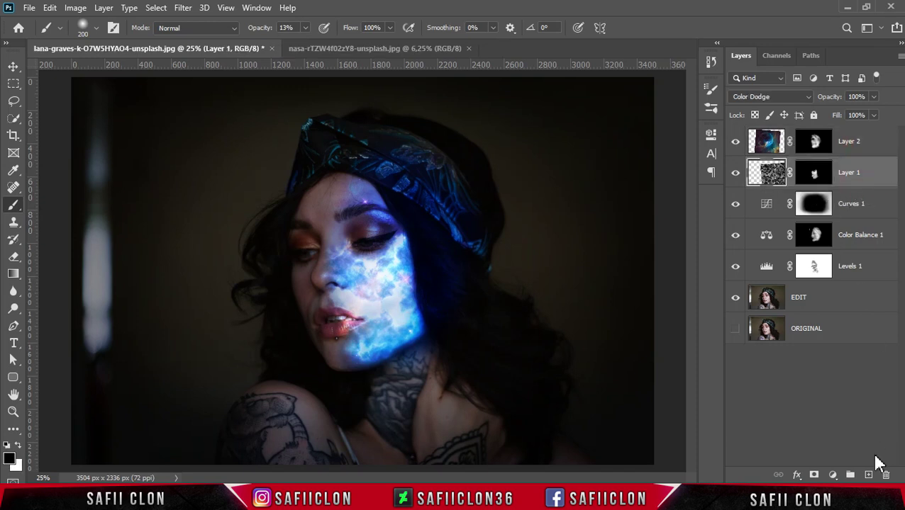
Add a new Layer 3 above Layer 1 and set the Brush to 15% opacity
{"action": "left_click", "coordinate": [868, 475]}
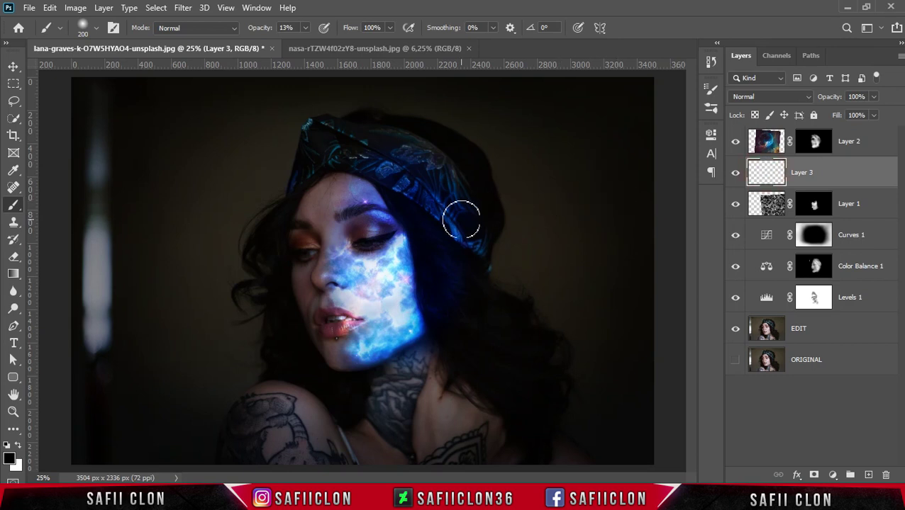
{"action": "right_click", "coordinate": [13, 205]}
{"action": "left_click", "coordinate": [57, 205]}
{"action": "left_click", "coordinate": [83, 27]}
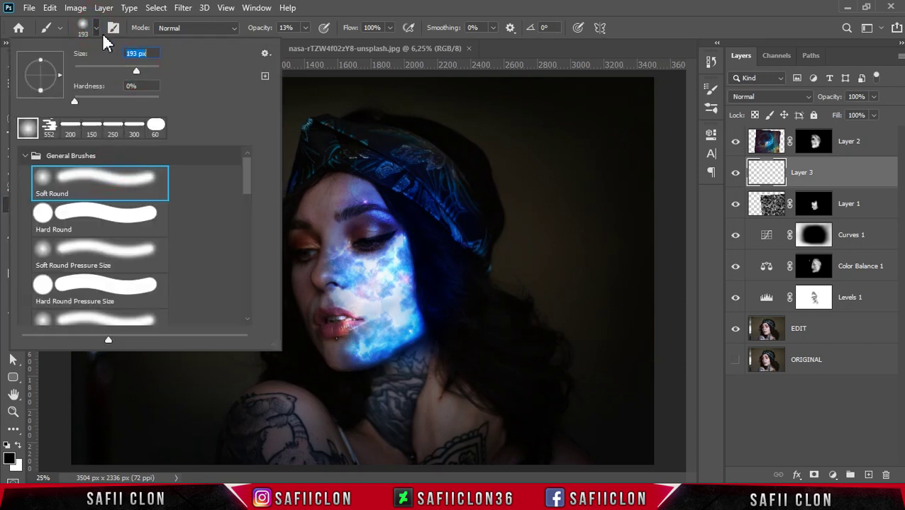
{"action": "key", "text": "Return"}
{"action": "left_click", "coordinate": [305, 27]}
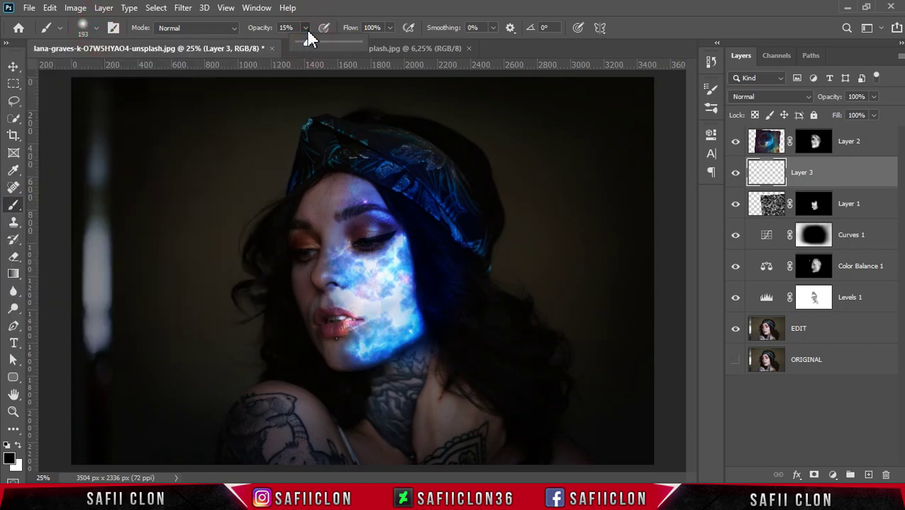
{"action": "left_click", "coordinate": [310, 41]}
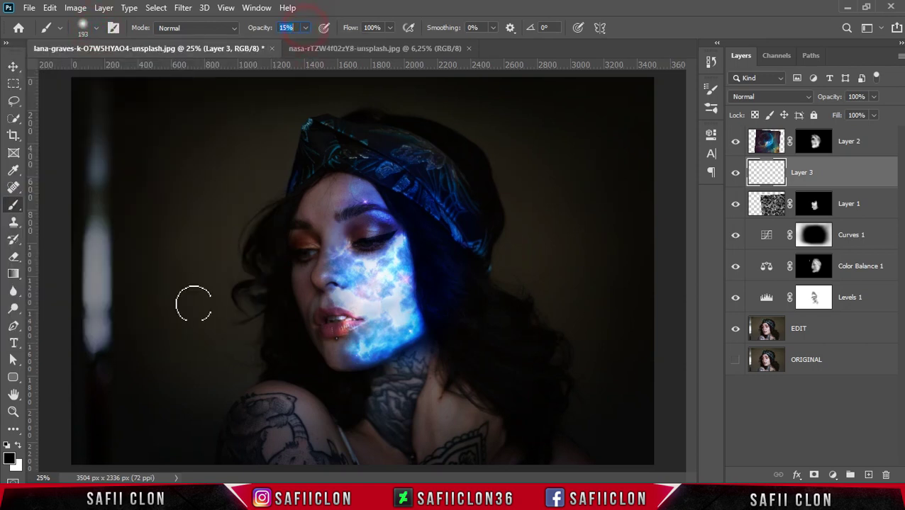
Set the foreground to #1a80ff and paint a blue stroke on the cheek beside the nose
{"action": "left_click", "coordinate": [10, 460]}
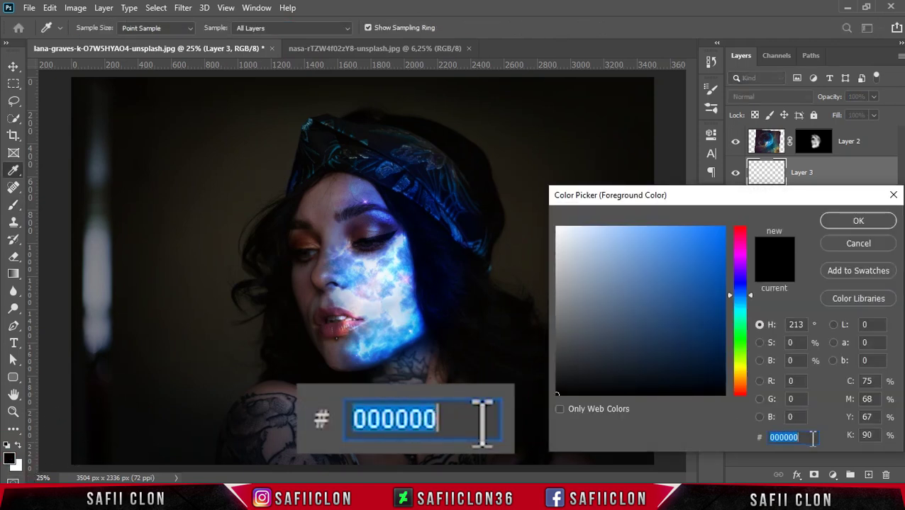
{"action": "type", "text": "1a80ff"}
{"action": "left_click", "coordinate": [840, 222]}
{"action": "key", "text": "b"}
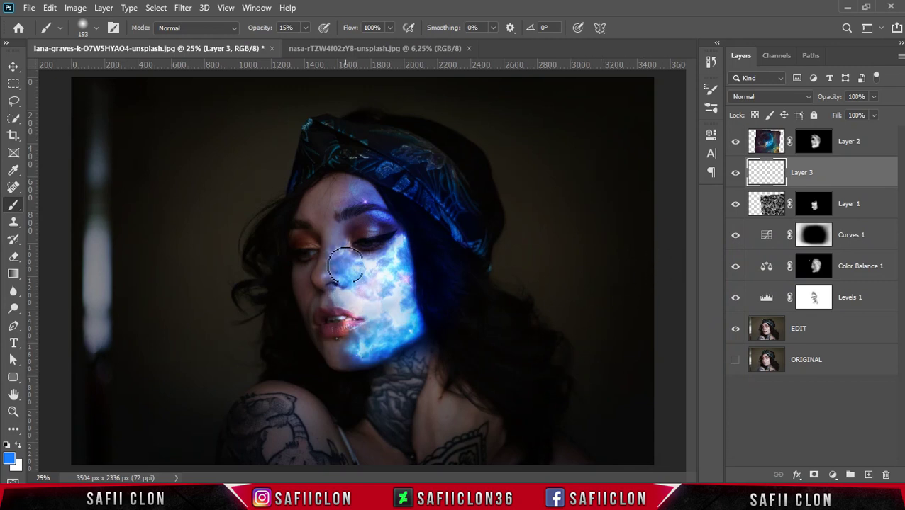
{"action": "left_click_drag", "start_coordinate": [337, 266], "coordinate": [372, 269]}
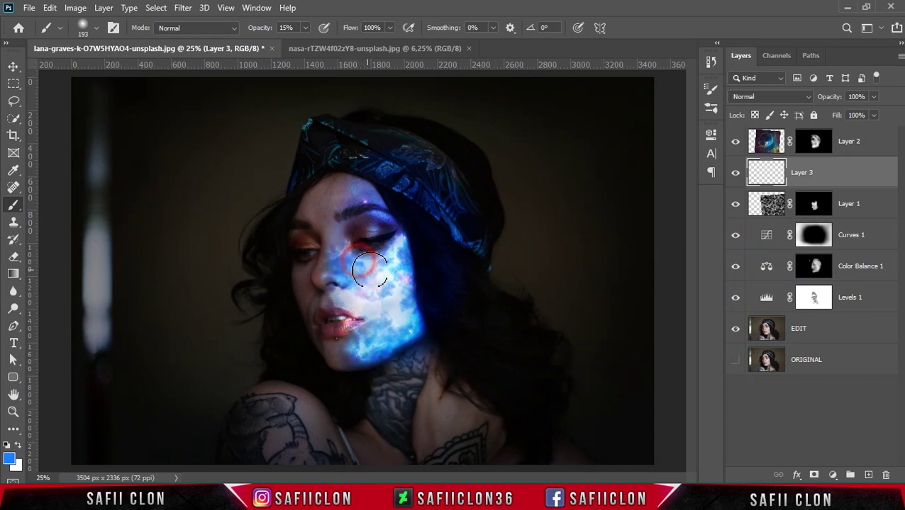
Set Layer 3 to Multiply and brush blue at 13% over cheek, lips, chin and eyelid
{"action": "left_click", "coordinate": [774, 97]}
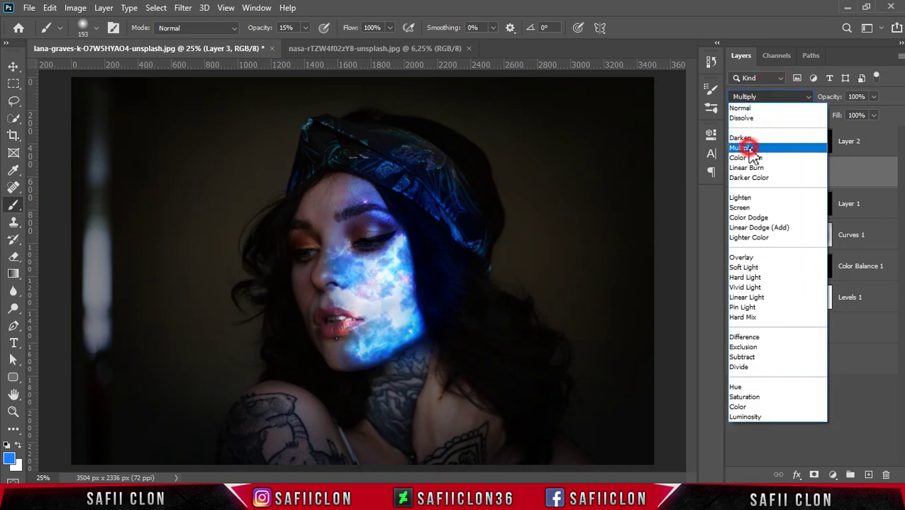
{"action": "left_click", "coordinate": [748, 146]}
{"action": "mouse_move", "coordinate": [360, 307]}
{"action": "left_mouse_down"}
{"action": "mouse_move", "coordinate": [389, 306]}
{"action": "mouse_move", "coordinate": [410, 278]}
{"action": "left_mouse_up"}
{"action": "left_click", "coordinate": [305, 28]}
{"action": "left_click_drag", "start_coordinate": [308, 44], "coordinate": [306, 44]}
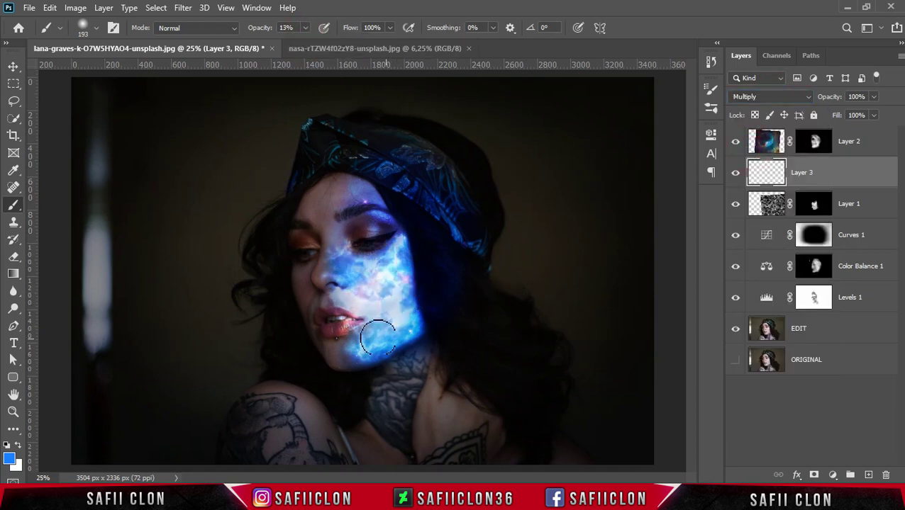
{"action": "mouse_move", "coordinate": [334, 311]}
{"action": "left_mouse_down"}
{"action": "mouse_move", "coordinate": [352, 323]}
{"action": "mouse_move", "coordinate": [358, 273]}
{"action": "left_mouse_up"}
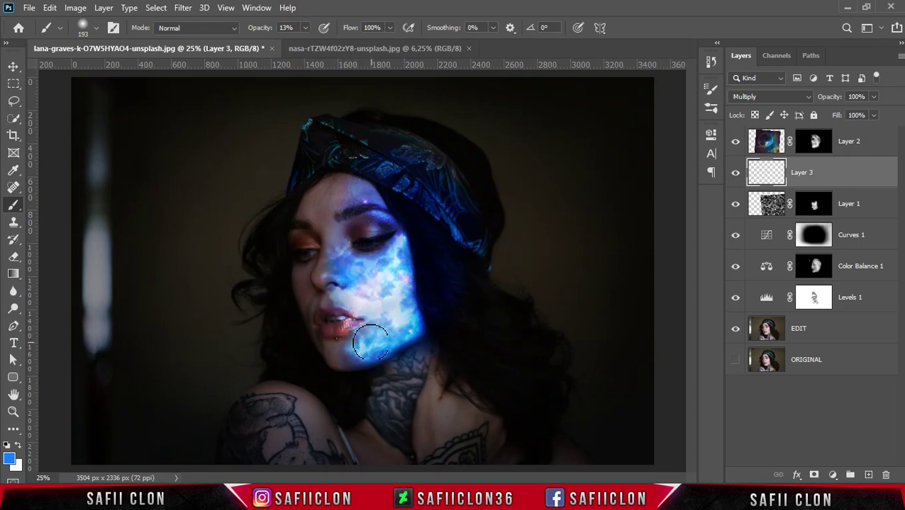
{"action": "left_click_drag", "start_coordinate": [370, 342], "coordinate": [424, 307]}
{"action": "mouse_move", "coordinate": [390, 211]}
{"action": "left_mouse_down"}
{"action": "mouse_move", "coordinate": [344, 195]}
{"action": "mouse_move", "coordinate": [396, 218]}
{"action": "left_mouse_up"}
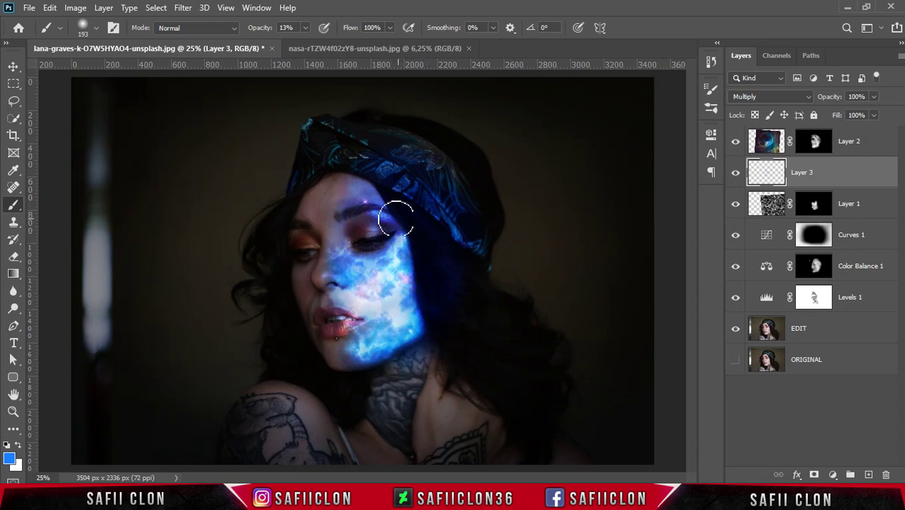
Toggle Layer 3 to compare, then add an empty Layer 4 above it
{"action": "left_click", "coordinate": [735, 174]}
{"action": "left_click", "coordinate": [735, 174]}
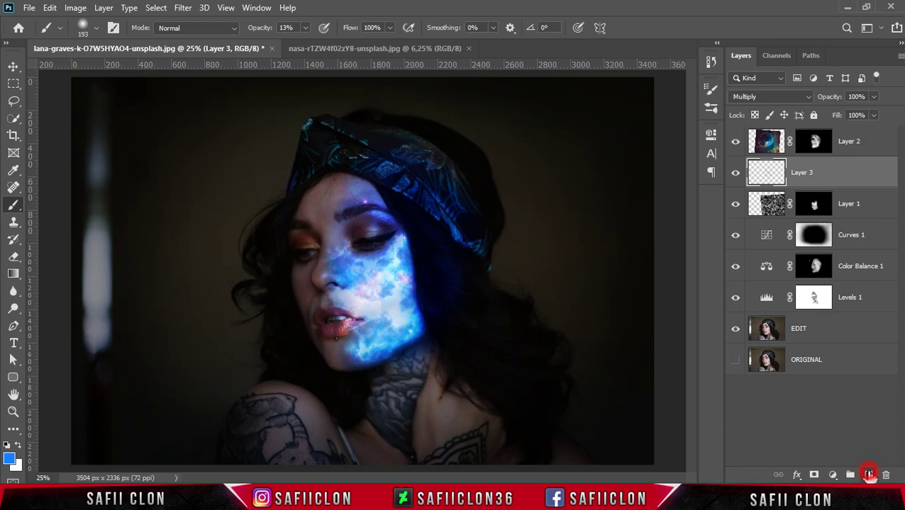
{"action": "left_click", "coordinate": [869, 475]}
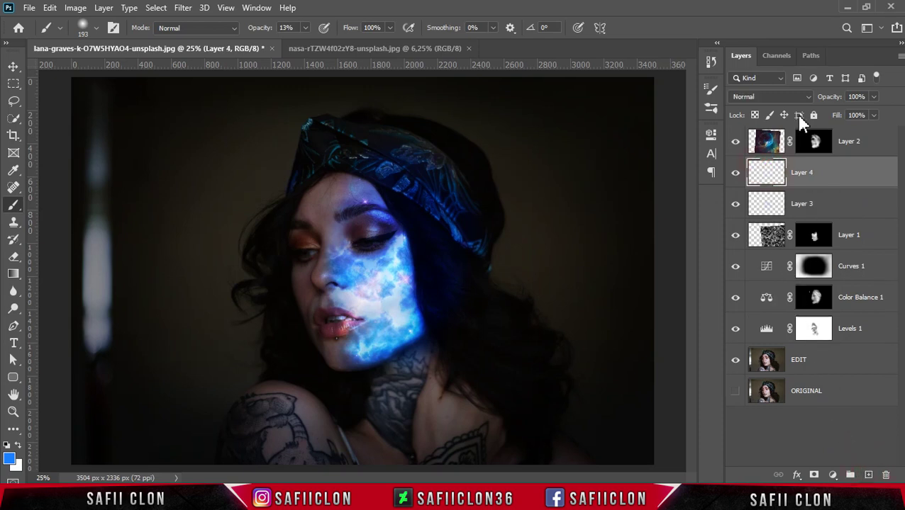
Set Layer 4 to Color Dodge and paint blue glow along the headscarf edge
{"action": "left_click", "coordinate": [794, 96]}
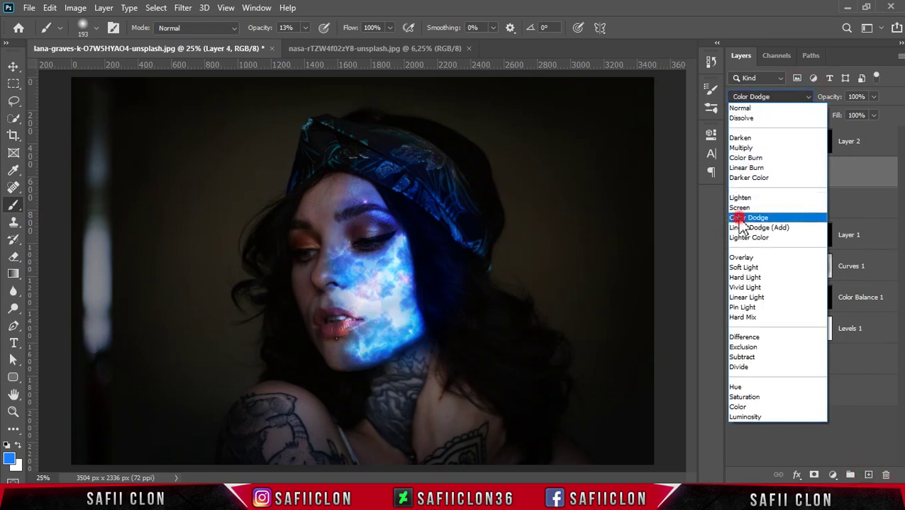
{"action": "left_click", "coordinate": [741, 218]}
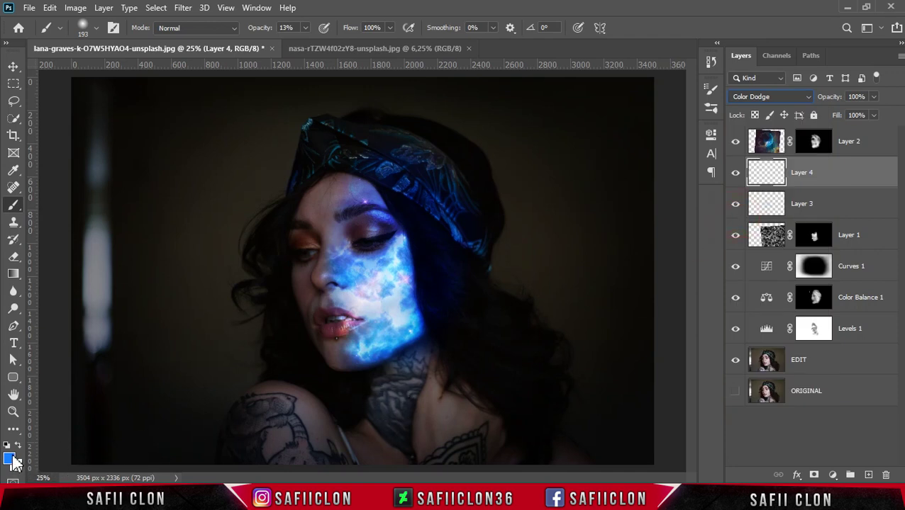
{"action": "left_click_drag", "start_coordinate": [367, 268], "coordinate": [389, 254]}
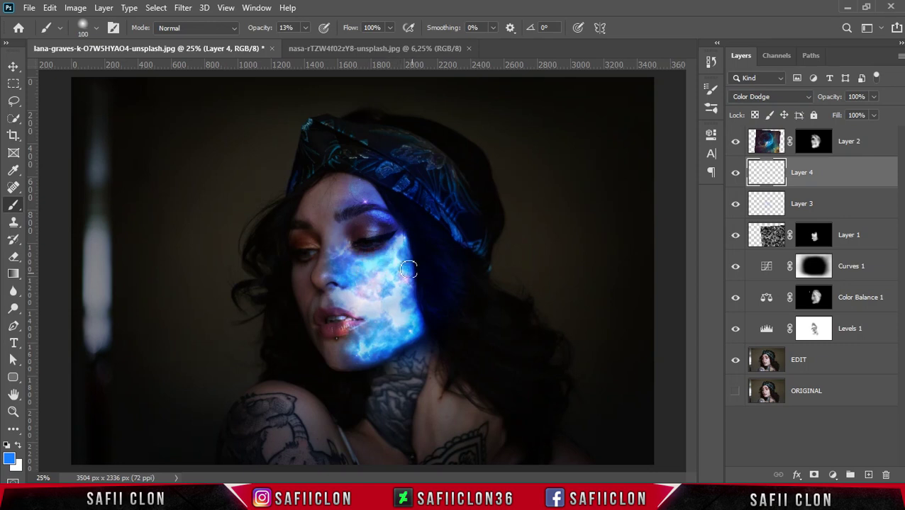
{"action": "left_click_drag", "start_coordinate": [383, 303], "coordinate": [436, 318]}
{"action": "left_click_drag", "start_coordinate": [367, 174], "coordinate": [378, 184]}
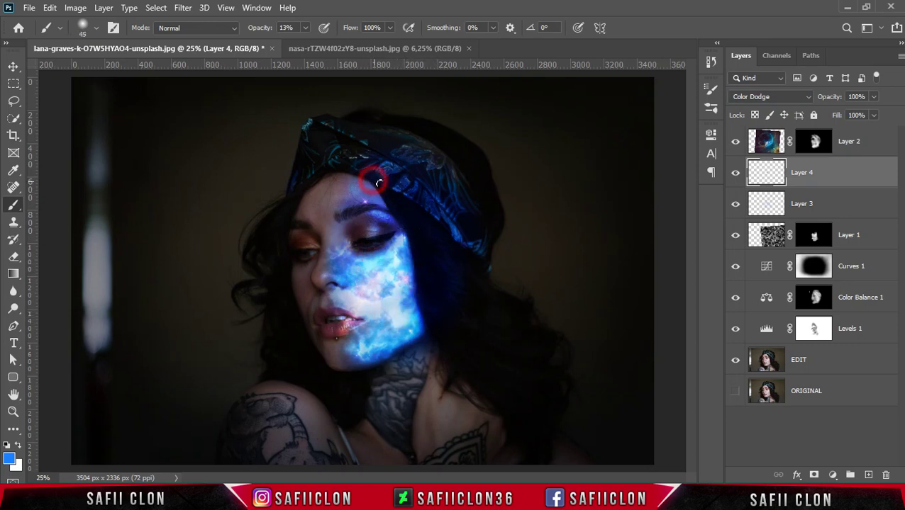
{"action": "key", "text": "bracketright"}
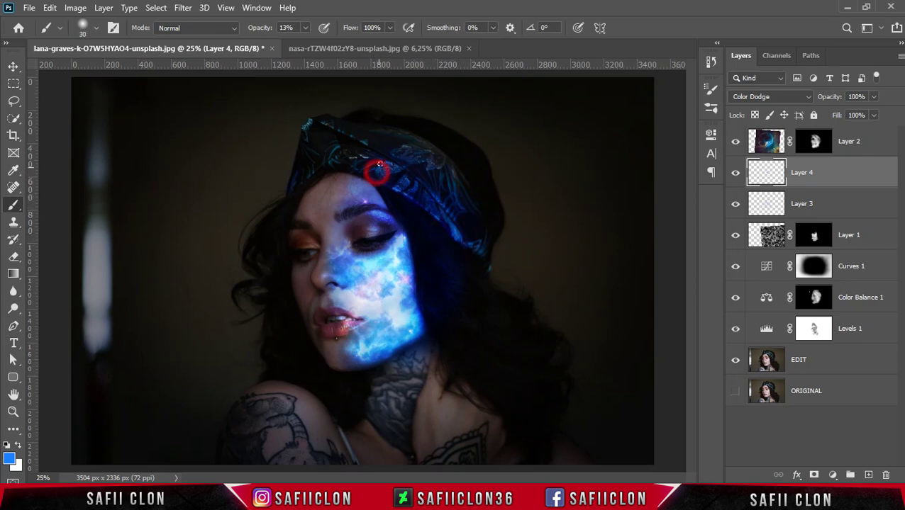
{"action": "left_click_drag", "start_coordinate": [379, 164], "coordinate": [431, 214]}
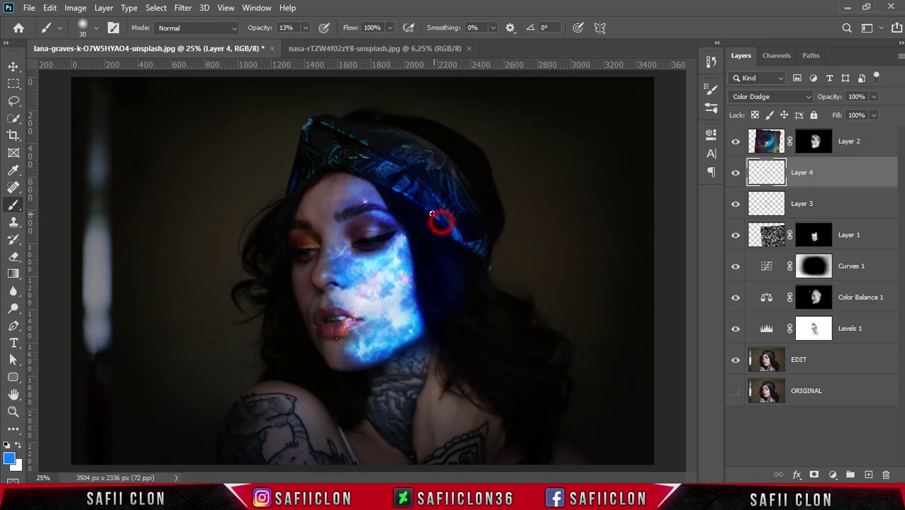
At 9% brush opacity, brush faint blue glow onto the hair, then add an empty Layer 5
{"action": "left_click_drag", "start_coordinate": [304, 27], "coordinate": [296, 44]}
{"action": "left_click", "coordinate": [436, 248]}
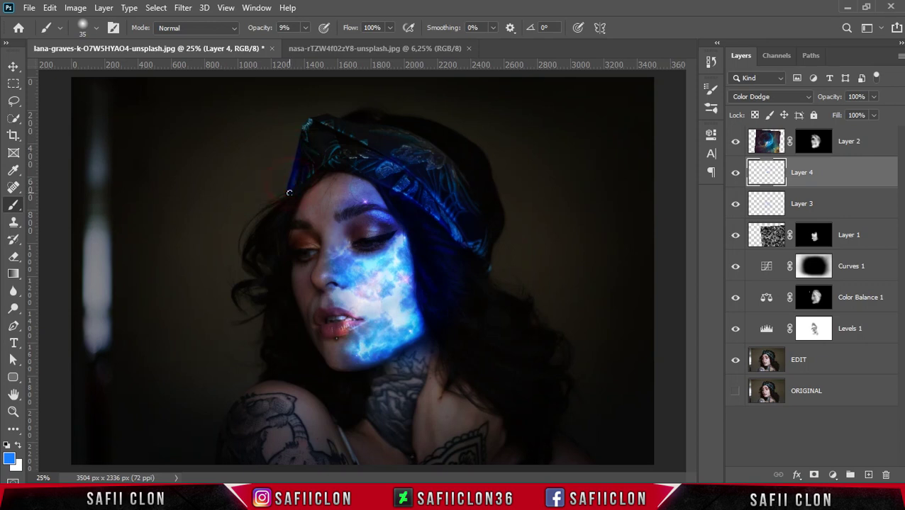
{"action": "left_click_drag", "start_coordinate": [291, 196], "coordinate": [288, 196]}
{"action": "left_click", "coordinate": [239, 235]}
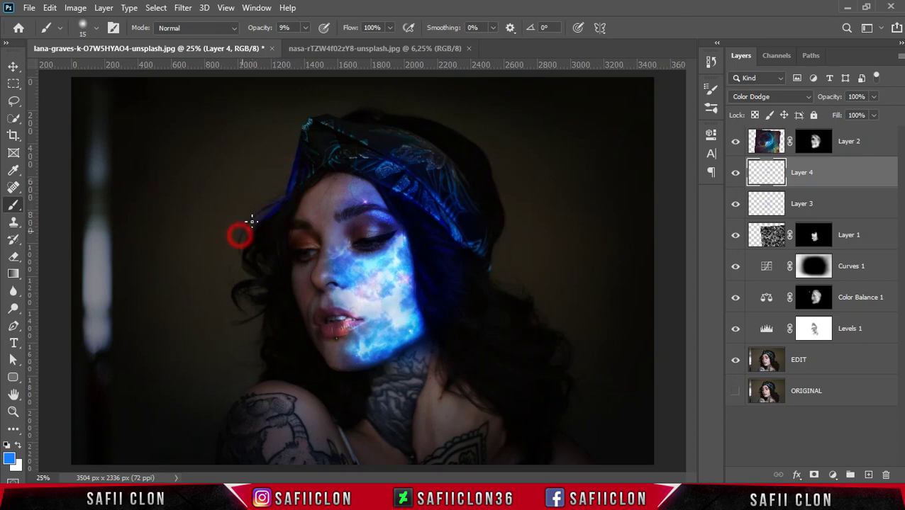
{"action": "key", "text": "bracketright"}
{"action": "key", "text": "bracketright"}
{"action": "key", "text": "bracketright"}
{"action": "left_click_drag", "start_coordinate": [361, 141], "coordinate": [402, 149]}
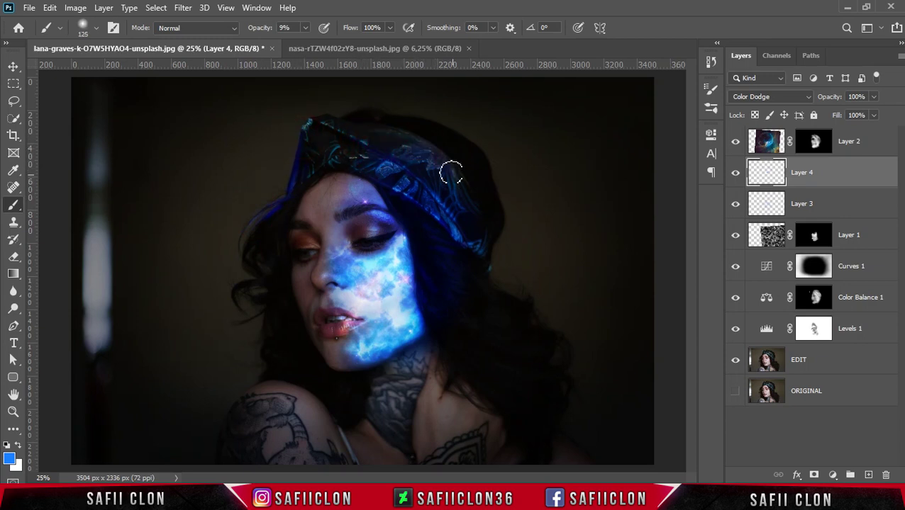
{"action": "left_click", "coordinate": [735, 177]}
{"action": "left_click", "coordinate": [735, 177]}
{"action": "left_click", "coordinate": [868, 477]}
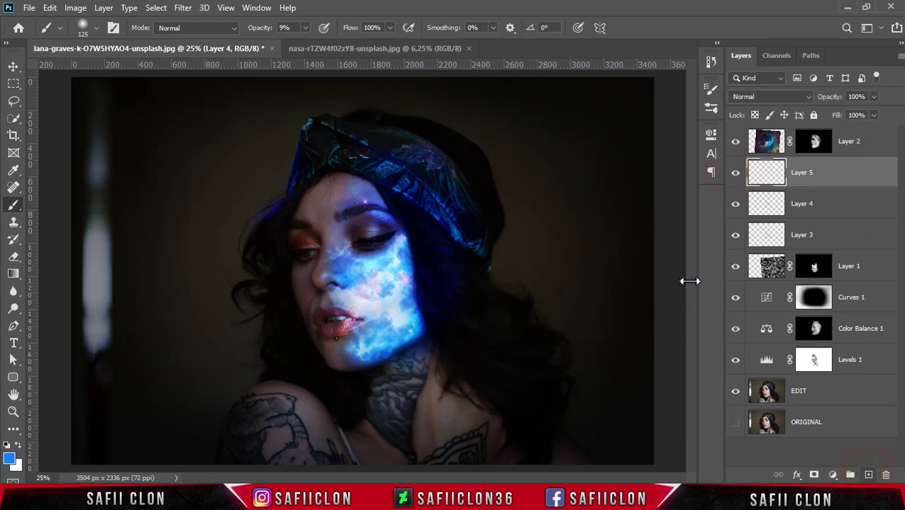
Set Layer 5 to Overlay and paint blue light over the hair, headband and forehead
{"action": "left_click", "coordinate": [757, 95]}
{"action": "left_click", "coordinate": [741, 258]}
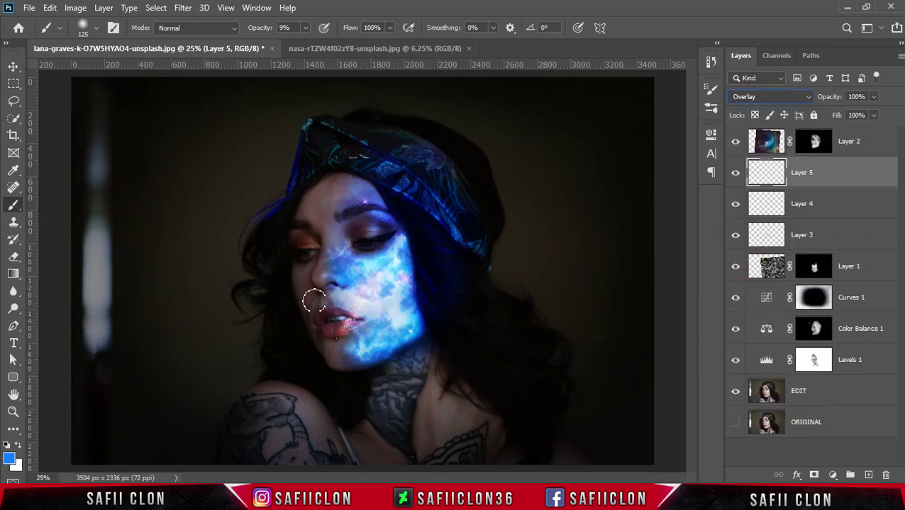
{"action": "key", "text": "bracketright"}
{"action": "key", "text": "bracketright"}
{"action": "mouse_move", "coordinate": [407, 225]}
{"action": "left_mouse_down"}
{"action": "mouse_move", "coordinate": [426, 258]}
{"action": "mouse_move", "coordinate": [488, 282]}
{"action": "left_mouse_up"}
{"action": "key", "text": "bracketright"}
{"action": "key", "text": "bracketright"}
{"action": "mouse_move", "coordinate": [423, 204]}
{"action": "left_mouse_down"}
{"action": "mouse_move", "coordinate": [430, 171]}
{"action": "mouse_move", "coordinate": [467, 180]}
{"action": "left_mouse_up"}
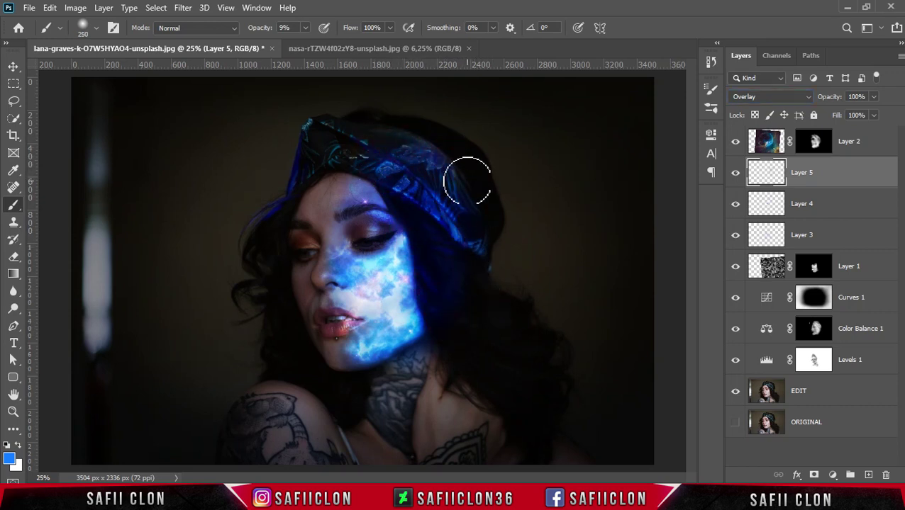
{"action": "mouse_move", "coordinate": [456, 295]}
{"action": "left_mouse_down"}
{"action": "mouse_move", "coordinate": [373, 212]}
{"action": "mouse_move", "coordinate": [339, 192]}
{"action": "mouse_move", "coordinate": [348, 250]}
{"action": "mouse_move", "coordinate": [323, 277]}
{"action": "mouse_move", "coordinate": [353, 343]}
{"action": "mouse_move", "coordinate": [409, 370]}
{"action": "mouse_move", "coordinate": [430, 335]}
{"action": "left_mouse_up"}
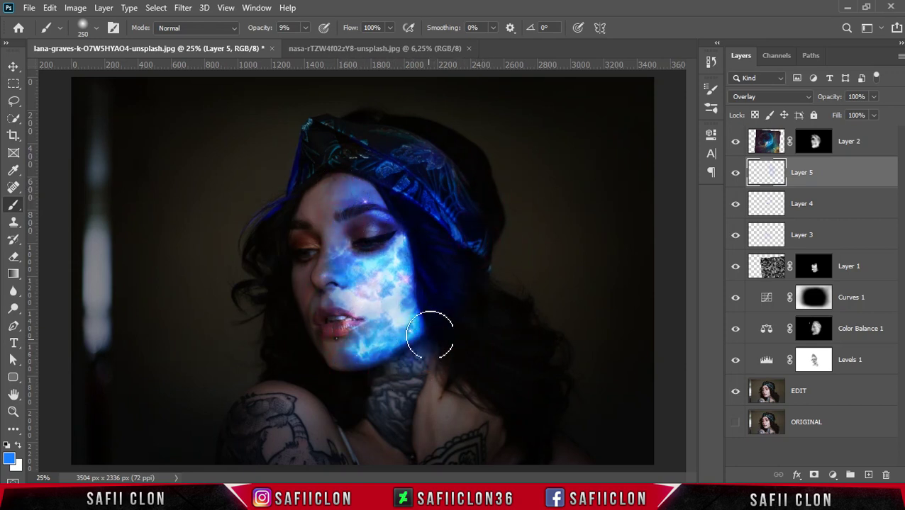
With a smaller brush, paint soft blue light over the cheek, brow, eye and jaw
{"action": "right_click", "coordinate": [412, 265], "text": "alt"}
{"action": "mouse_move", "coordinate": [415, 268]}
{"action": "left_mouse_down"}
{"action": "mouse_move", "coordinate": [411, 240]}
{"action": "mouse_move", "coordinate": [378, 202]}
{"action": "left_mouse_up"}
{"action": "left_click_drag", "start_coordinate": [373, 213], "coordinate": [356, 222]}
{"action": "left_click_drag", "start_coordinate": [392, 246], "coordinate": [409, 241]}
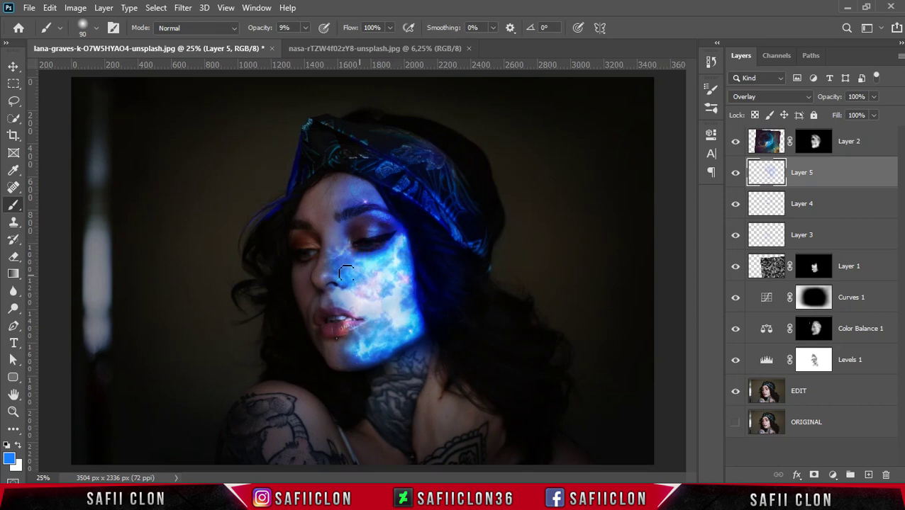
{"action": "left_click_drag", "start_coordinate": [390, 291], "coordinate": [429, 334]}
{"action": "left_click_drag", "start_coordinate": [338, 351], "coordinate": [341, 365]}
Compare Layer 5 on and off, then switch to the nebula photo document
{"action": "left_click", "coordinate": [733, 178]}
{"action": "left_click", "coordinate": [733, 179]}
{"action": "left_click", "coordinate": [733, 182]}
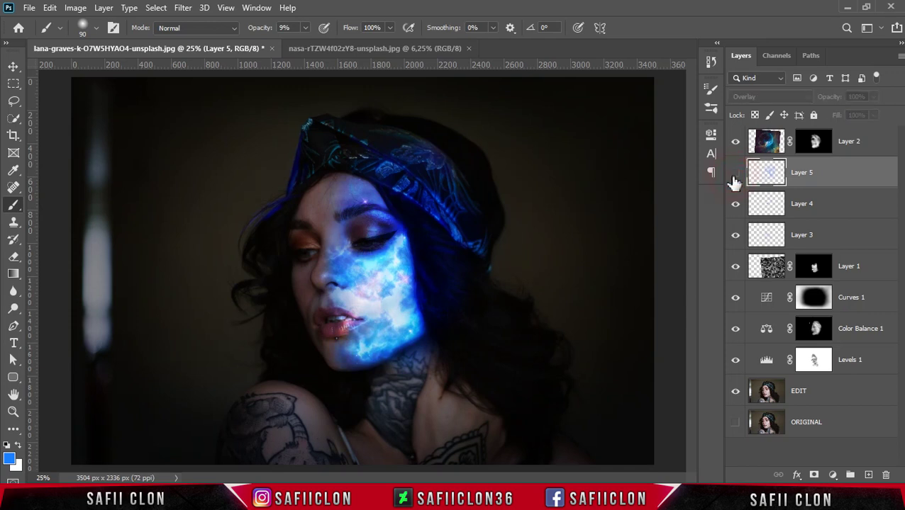
{"action": "left_click", "coordinate": [733, 181]}
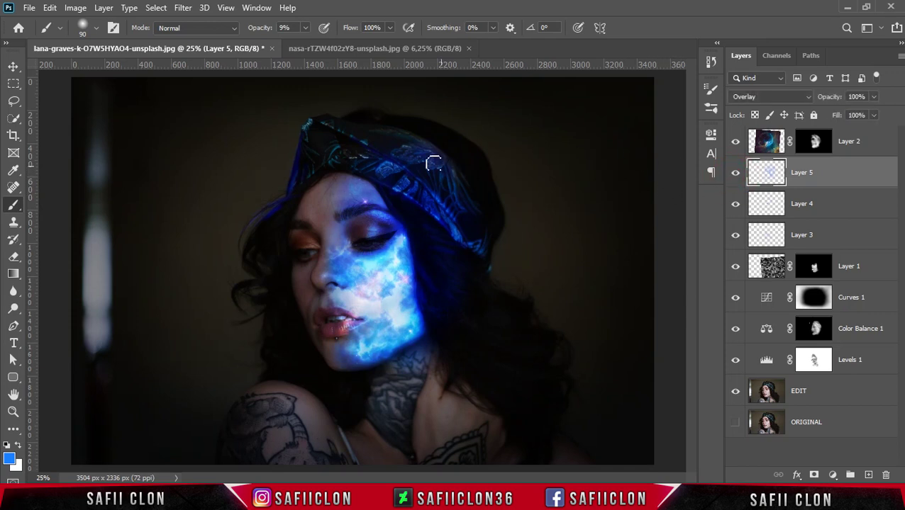
{"action": "left_click", "coordinate": [381, 49]}
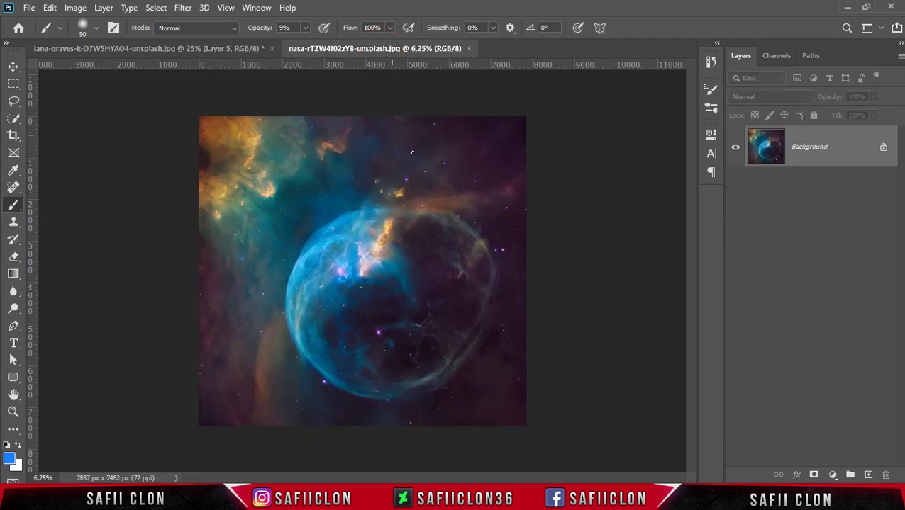
Copy the nebula image into the portrait as the top layer and shrink it over the woman
{"action": "mouse_move", "coordinate": [812, 165]}
{"action": "left_mouse_down"}
{"action": "mouse_move", "coordinate": [636, 161]}
{"action": "mouse_move", "coordinate": [169, 55]}
{"action": "mouse_move", "coordinate": [358, 239]}
{"action": "mouse_move", "coordinate": [374, 243]}
{"action": "left_mouse_up"}
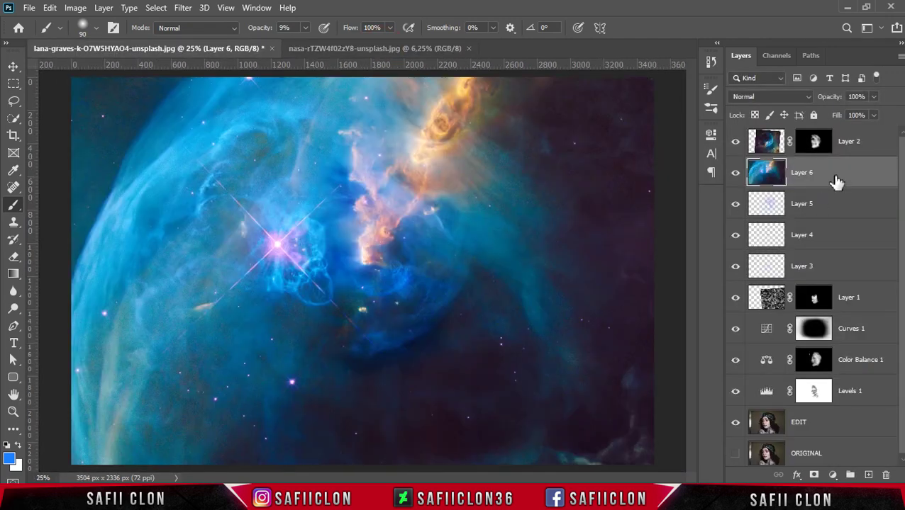
{"action": "left_click_drag", "start_coordinate": [848, 177], "coordinate": [851, 127]}
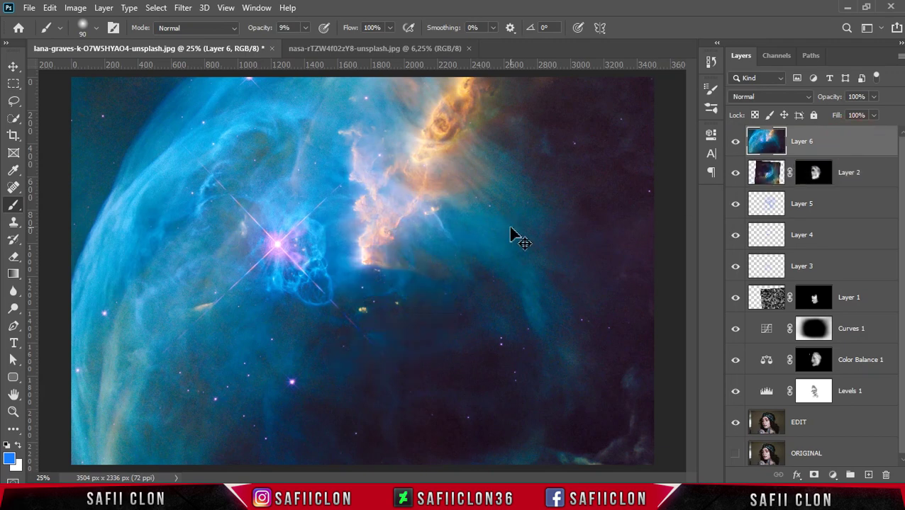
{"action": "key", "text": "ctrl+minus"}
{"action": "key", "text": "ctrl+minus"}
{"action": "key", "text": "ctrl+t"}
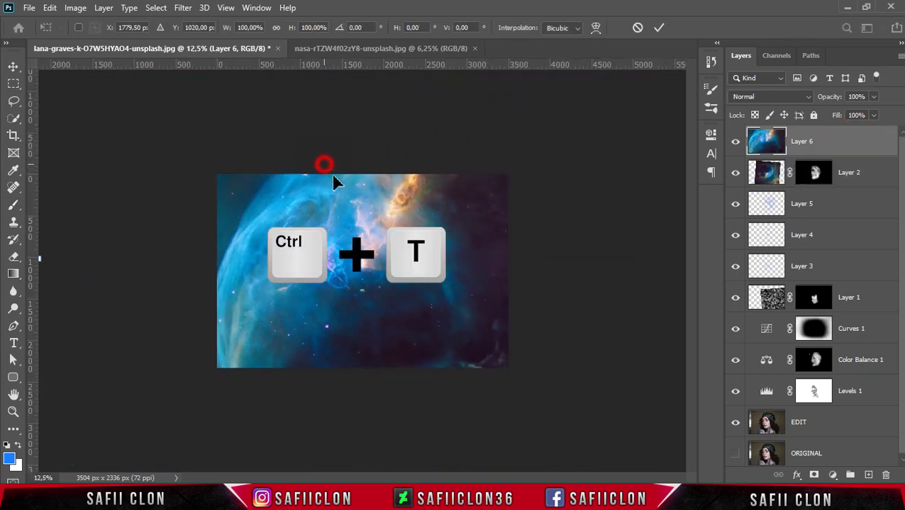
{"action": "left_click_drag", "start_coordinate": [335, 183], "coordinate": [397, 359]}
{"action": "left_click_drag", "start_coordinate": [114, 139], "coordinate": [238, 256]}
{"action": "mouse_move", "coordinate": [309, 277]}
{"action": "left_mouse_down"}
{"action": "mouse_move", "coordinate": [362, 290]}
{"action": "mouse_move", "coordinate": [343, 236]}
{"action": "left_mouse_up"}
{"action": "left_click_drag", "start_coordinate": [278, 163], "coordinate": [293, 178]}
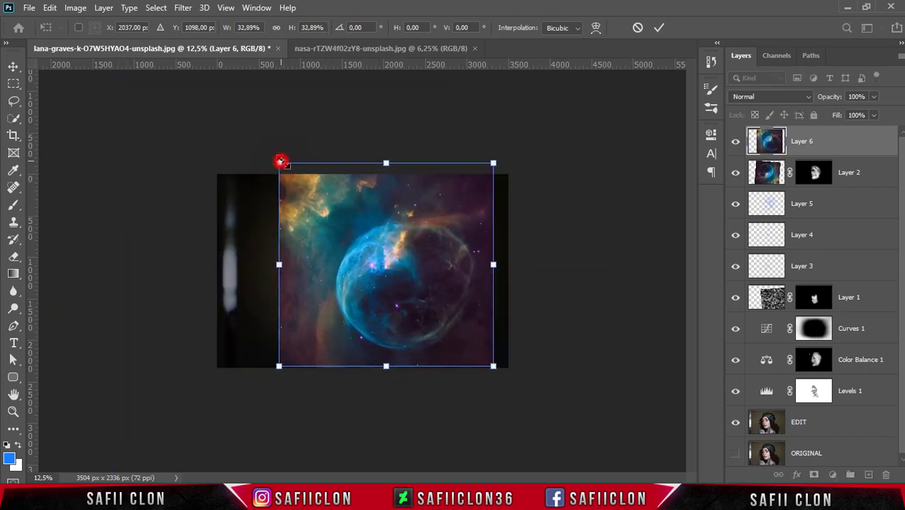
Set the nebula layer to Pin Light and rotate it upside down over the head
{"action": "left_click", "coordinate": [765, 97]}
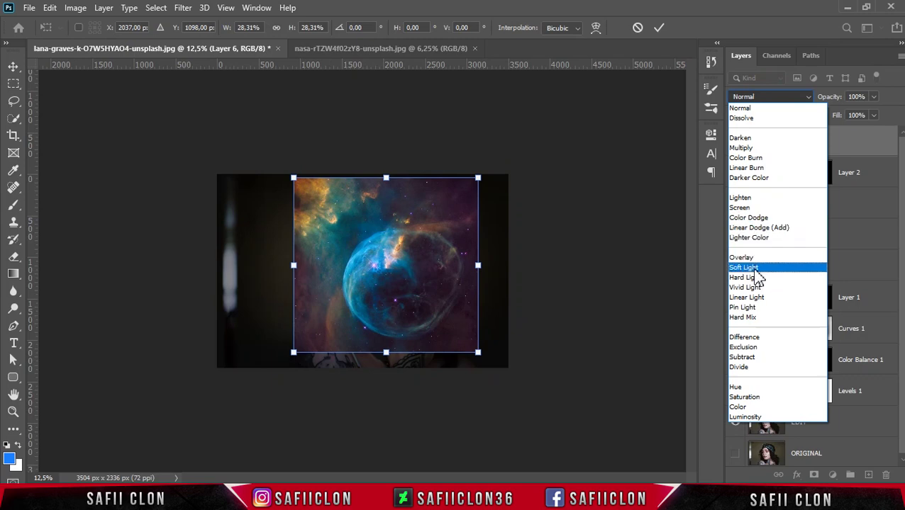
{"action": "left_click", "coordinate": [742, 308]}
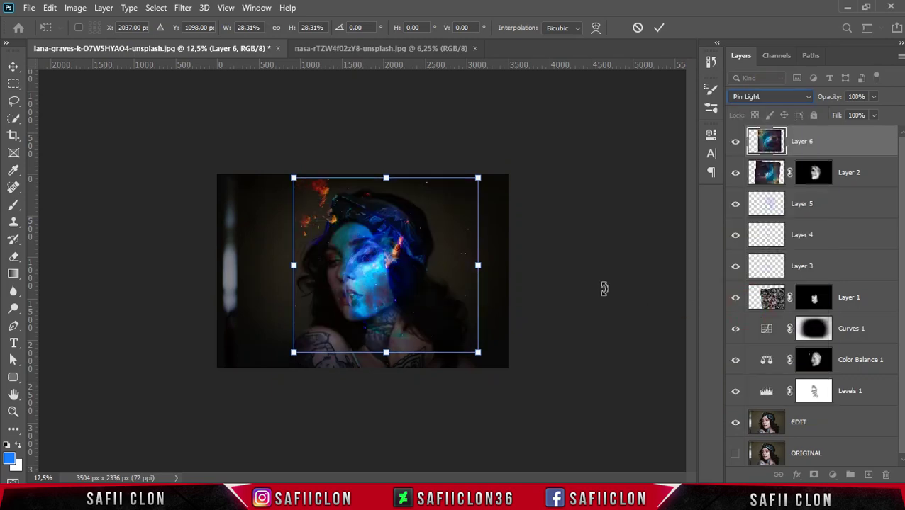
{"action": "key", "text": "ctrl+plus"}
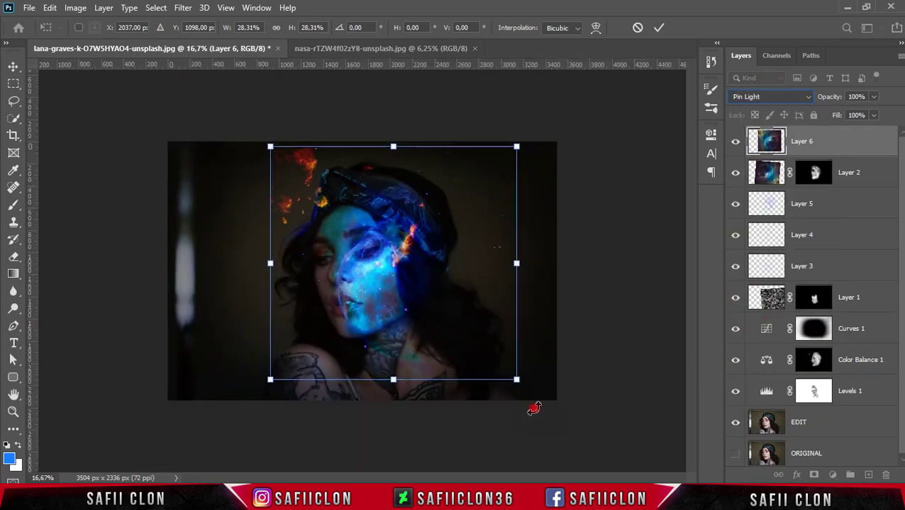
{"action": "left_click_drag", "start_coordinate": [532, 410], "coordinate": [581, 303]}
{"action": "left_click_drag", "start_coordinate": [462, 319], "coordinate": [464, 259]}
{"action": "left_click_drag", "start_coordinate": [282, 322], "coordinate": [323, 246]}
{"action": "left_click_drag", "start_coordinate": [489, 251], "coordinate": [487, 272]}
Fine-tune the nebula into a horn over the headscarf (20.87%, −147.04°) and commit
{"action": "left_click_drag", "start_coordinate": [433, 214], "coordinate": [434, 229]}
{"action": "left_click_drag", "start_coordinate": [521, 190], "coordinate": [514, 226]}
{"action": "left_click_drag", "start_coordinate": [360, 77], "coordinate": [365, 80]}
{"action": "left_click_drag", "start_coordinate": [443, 207], "coordinate": [443, 205]}
{"action": "left_click_drag", "start_coordinate": [513, 152], "coordinate": [516, 145]}
{"action": "left_click_drag", "start_coordinate": [536, 213], "coordinate": [532, 230]}
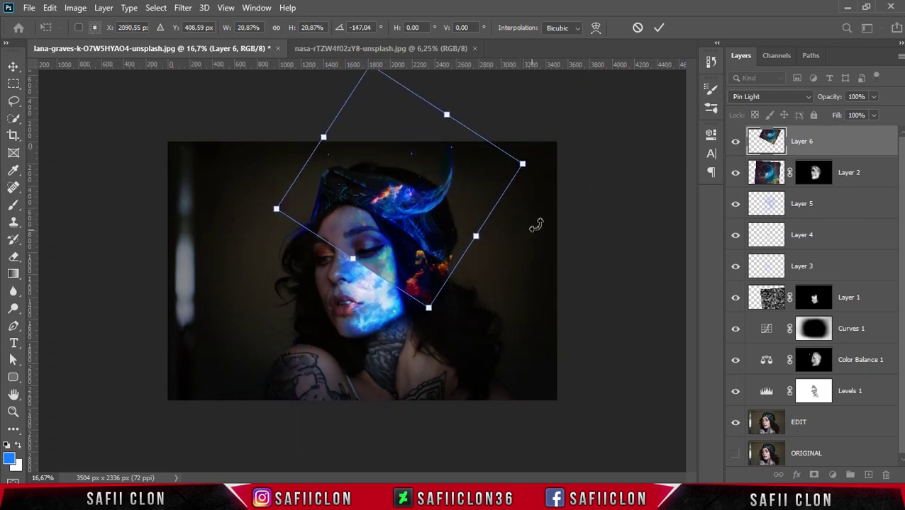
{"action": "left_click", "coordinate": [658, 29]}
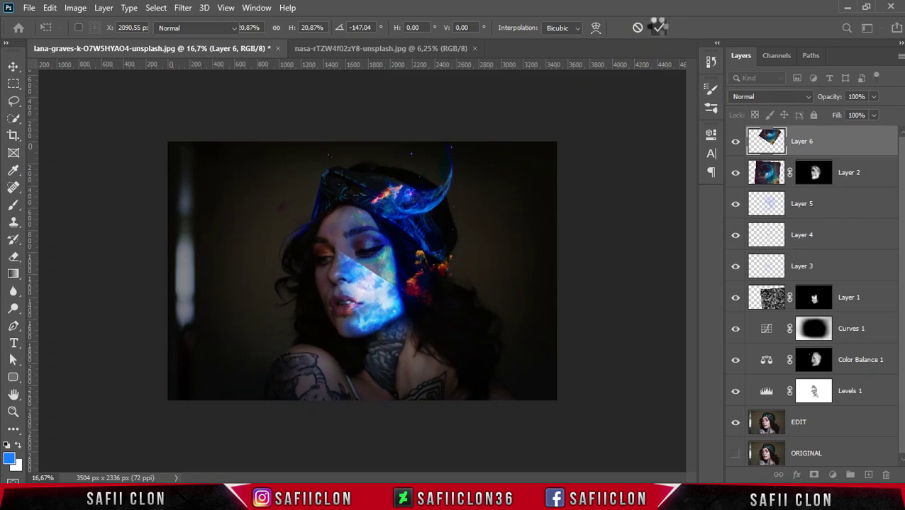
Add a layer mask to Layer 6 and invert it to hide the nebula
{"action": "left_click", "coordinate": [834, 142]}
{"action": "left_click", "coordinate": [813, 477]}
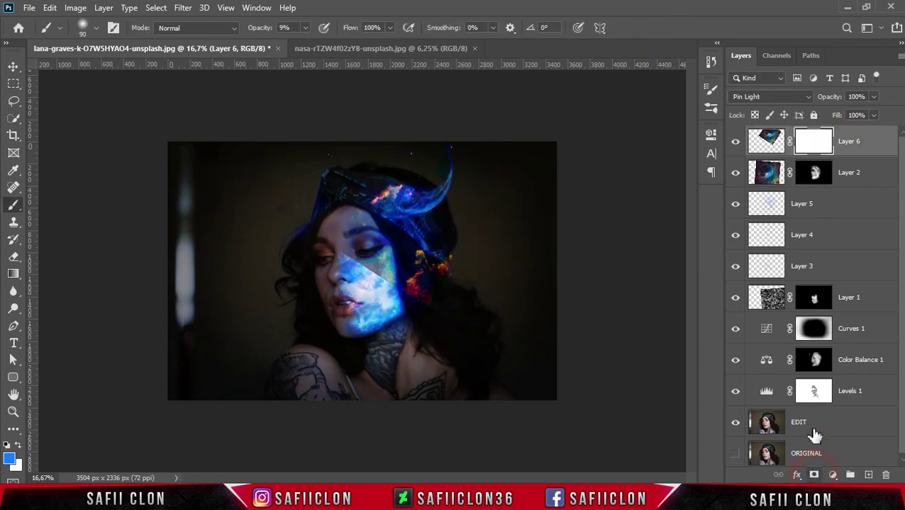
{"action": "left_click", "coordinate": [813, 142]}
{"action": "key", "text": "ctrl+i"}
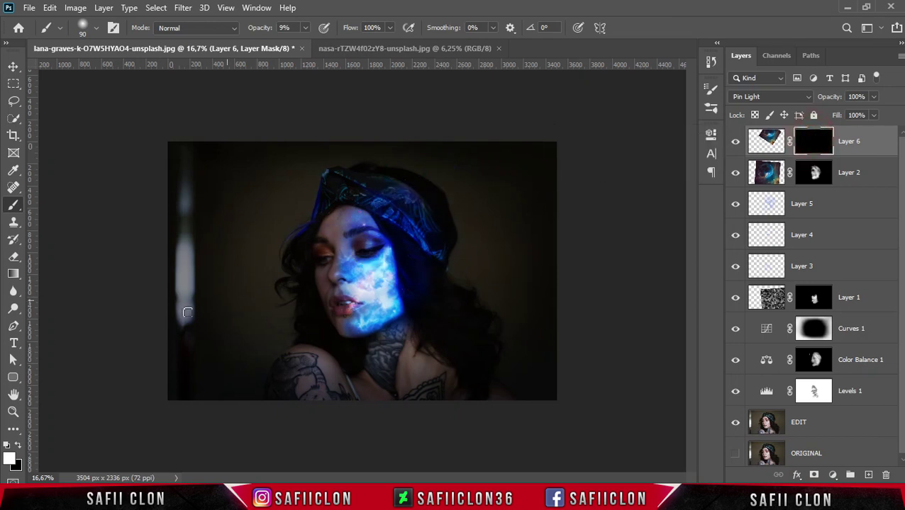
Switch to the Soft Round brush at about 25% opacity
{"action": "right_click", "coordinate": [13, 205]}
{"action": "left_click", "coordinate": [51, 204]}
{"action": "left_click", "coordinate": [84, 29]}
{"action": "left_click", "coordinate": [91, 176]}
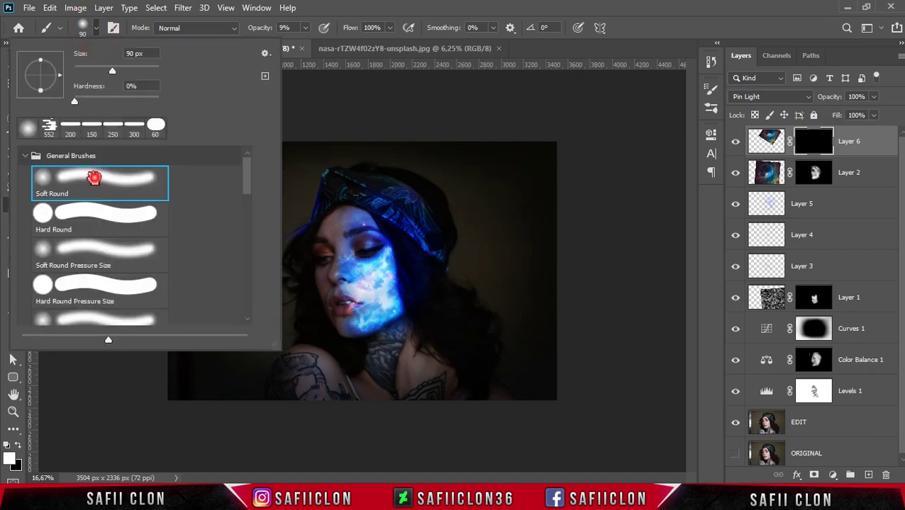
{"action": "left_click", "coordinate": [98, 34]}
{"action": "left_click", "coordinate": [305, 28]}
{"action": "left_click_drag", "start_coordinate": [304, 43], "coordinate": [319, 43]}
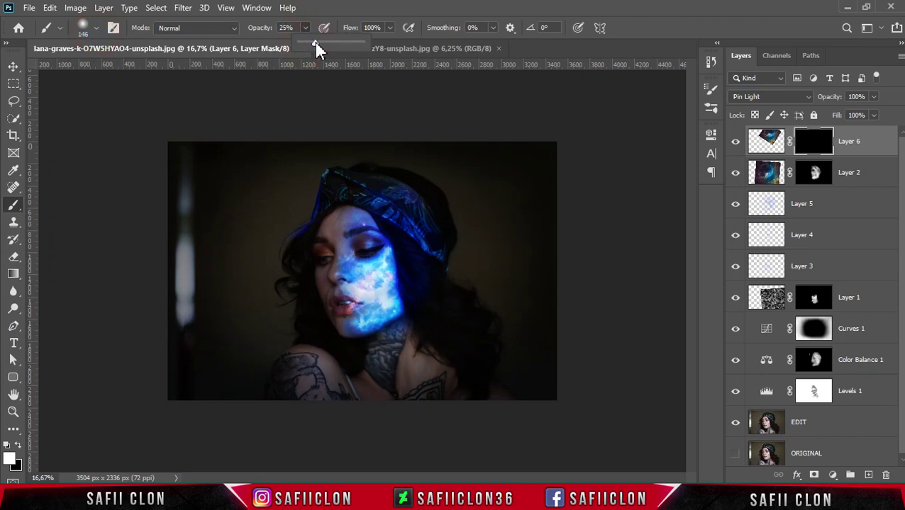
{"action": "left_click", "coordinate": [218, 262]}
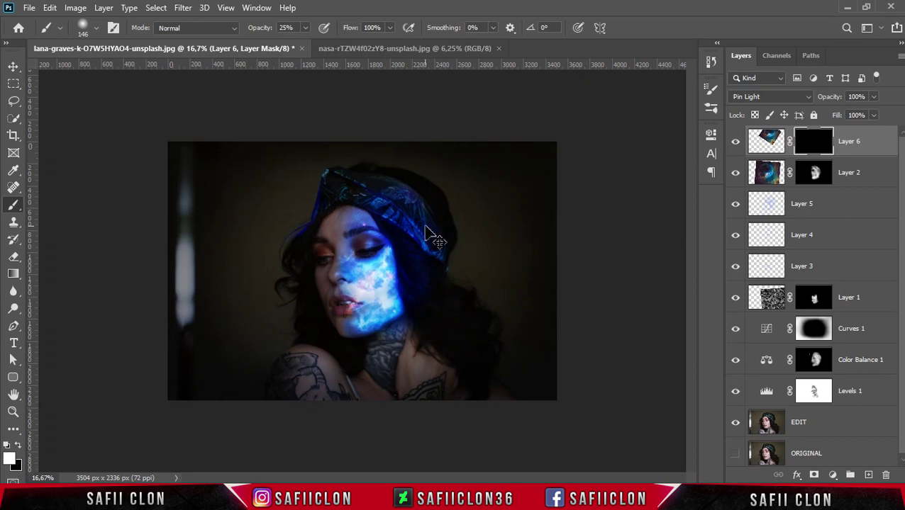
Paint white into the mask to reveal nebula glow along the full horn above the headband
{"action": "key", "text": "ctrl+plus"}
{"action": "mouse_move", "coordinate": [407, 170]}
{"action": "left_mouse_down"}
{"action": "mouse_move", "coordinate": [454, 169]}
{"action": "mouse_move", "coordinate": [496, 108]}
{"action": "left_mouse_up"}
{"action": "key", "text": "bracketleft"}
{"action": "key", "text": "bracketleft"}
{"action": "key", "text": "bracketleft"}
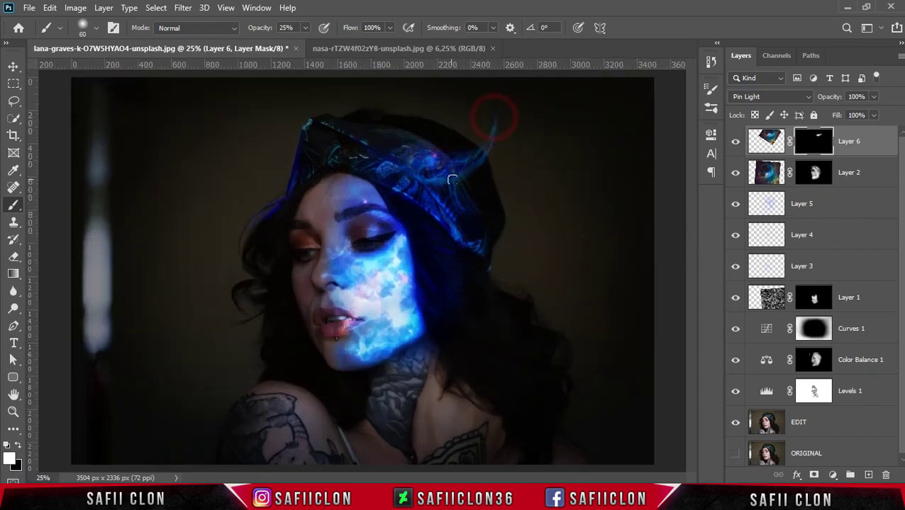
{"action": "left_click_drag", "start_coordinate": [486, 151], "coordinate": [399, 182]}
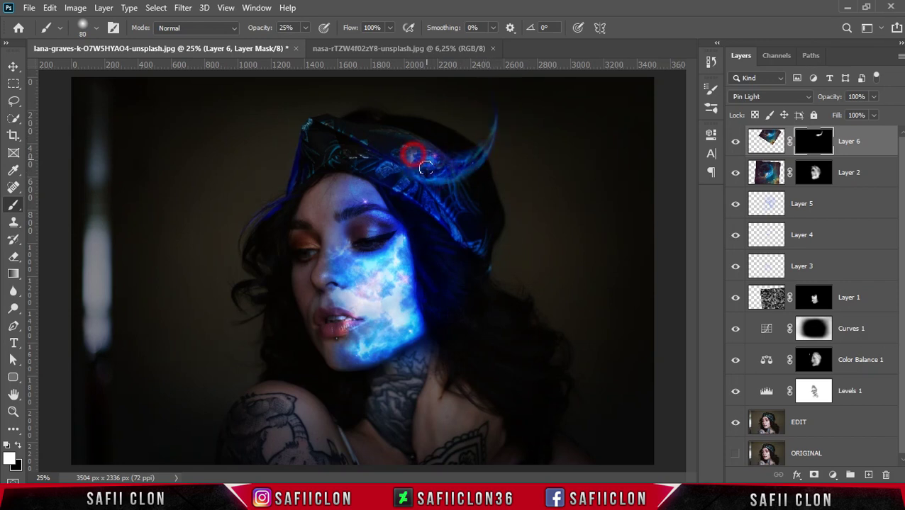
{"action": "key", "text": "bracketright"}
{"action": "left_click_drag", "start_coordinate": [485, 132], "coordinate": [413, 169]}
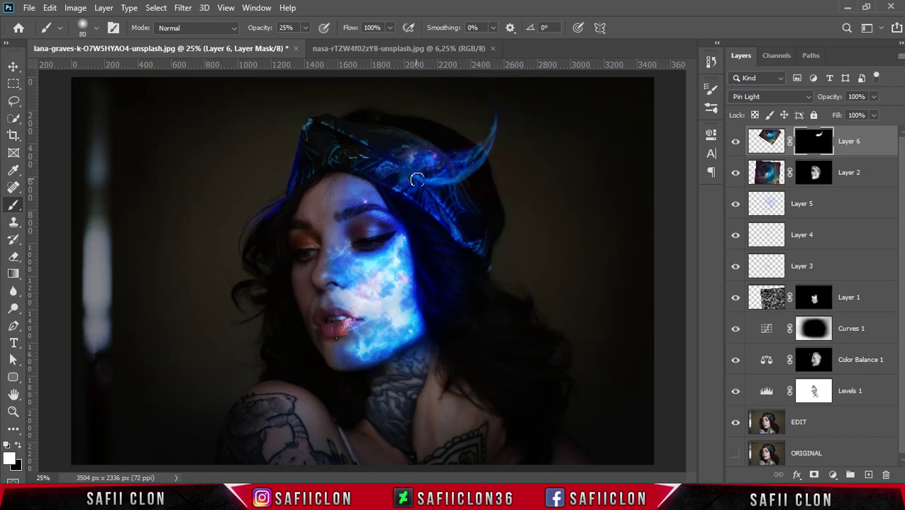
{"action": "key", "text": "bracketright"}
{"action": "key", "text": "bracketright"}
{"action": "mouse_move", "coordinate": [457, 165]}
{"action": "left_mouse_down"}
{"action": "mouse_move", "coordinate": [481, 144]}
{"action": "mouse_move", "coordinate": [429, 167]}
{"action": "mouse_move", "coordinate": [495, 105]}
{"action": "left_mouse_up"}
{"action": "left_click_drag", "start_coordinate": [431, 176], "coordinate": [472, 161]}
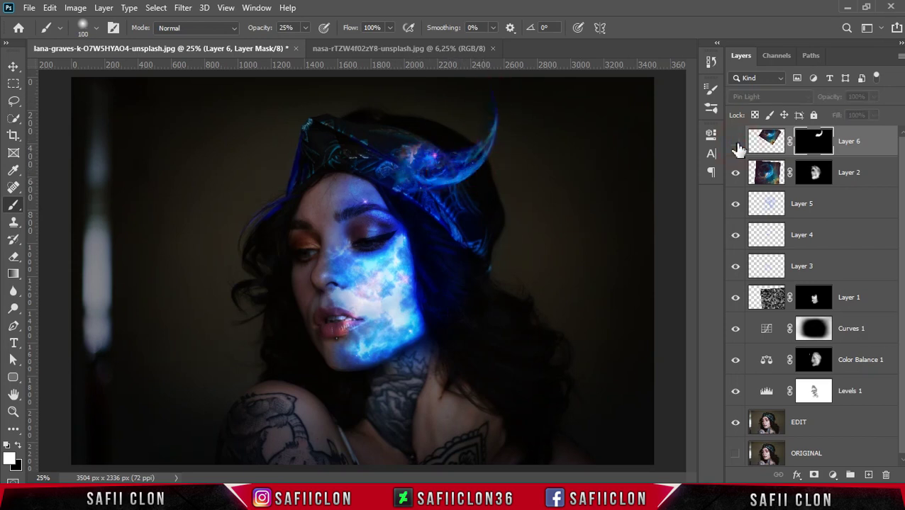
{"action": "left_click", "coordinate": [878, 144]}
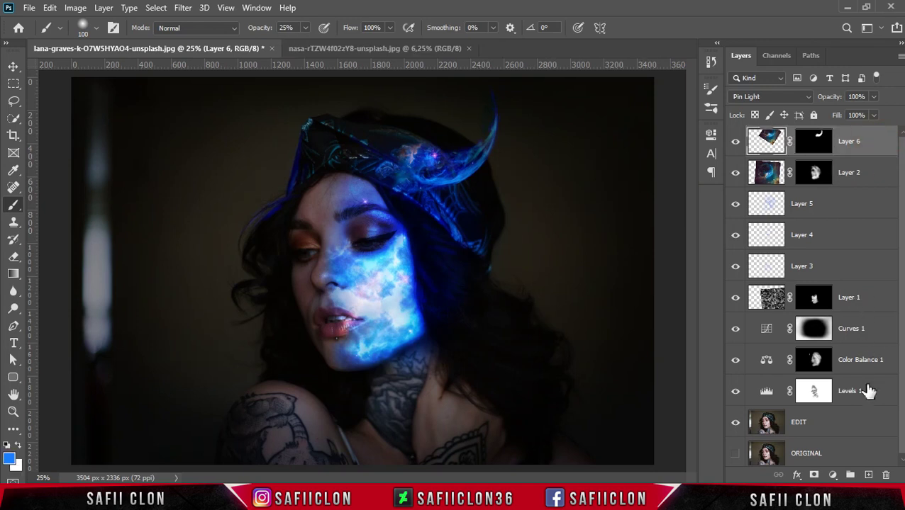
Add a new Layer 7 and set the foreground colour to white
{"action": "left_click", "coordinate": [867, 476]}
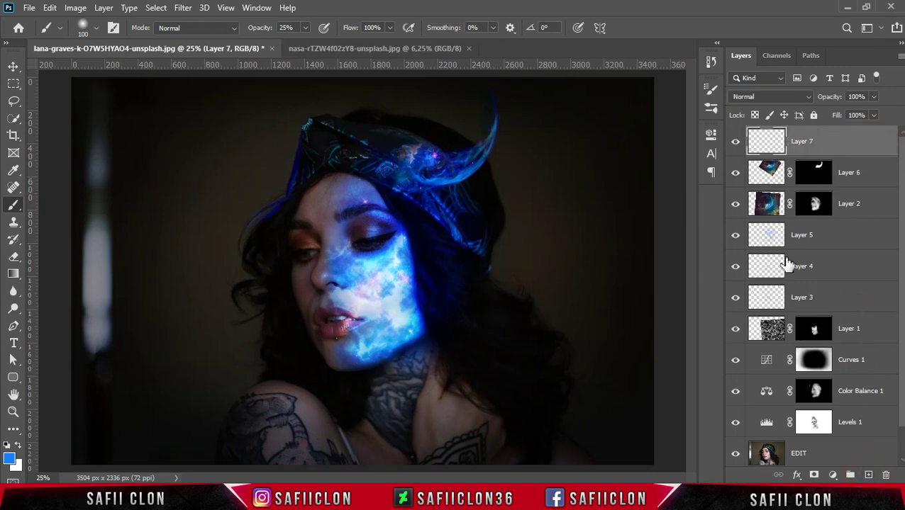
{"action": "left_click", "coordinate": [18, 446]}
{"action": "left_click", "coordinate": [10, 457]}
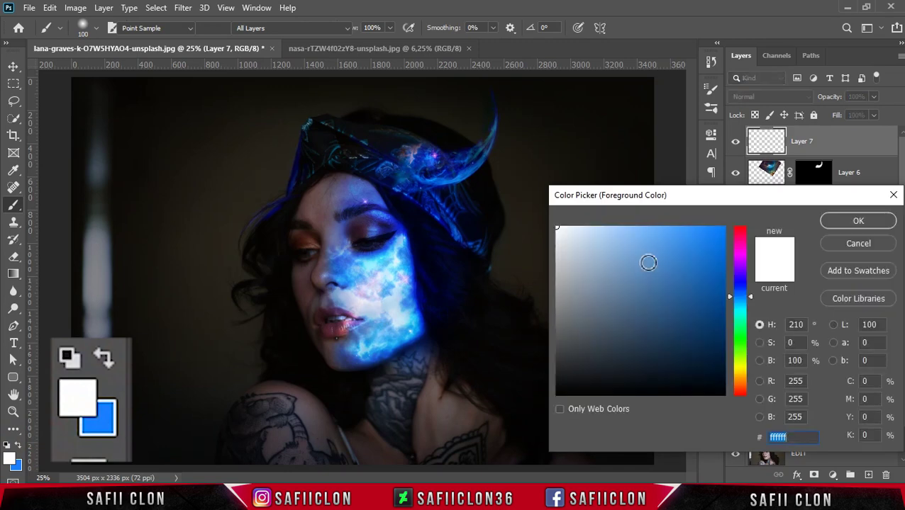
{"action": "left_click", "coordinate": [857, 220]}
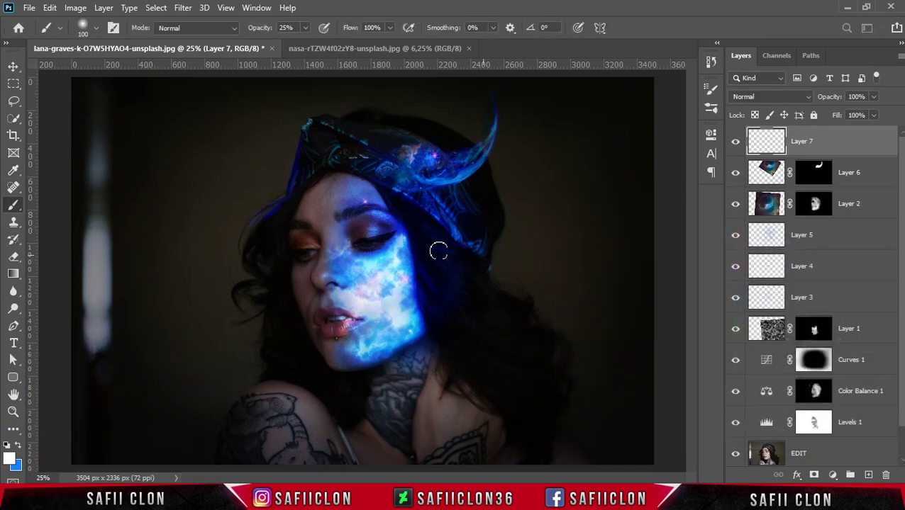
{"action": "left_click", "coordinate": [94, 28]}
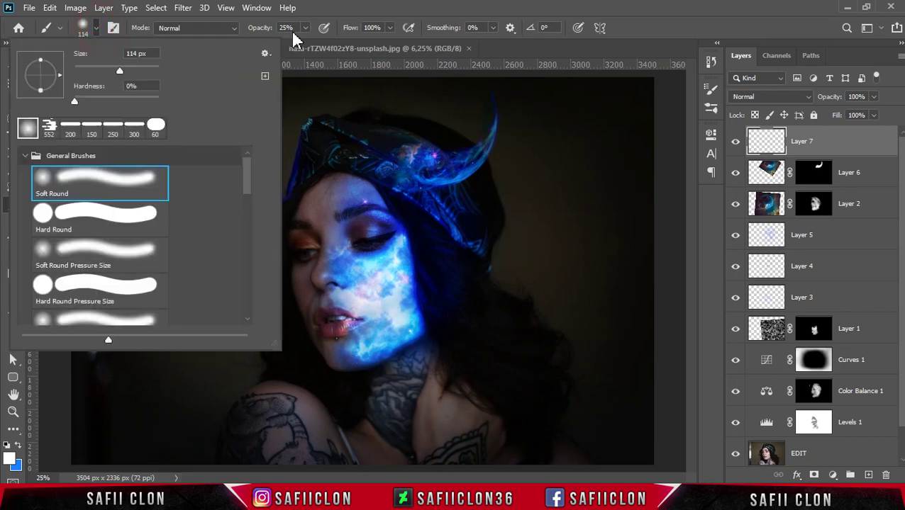
{"action": "left_click", "coordinate": [101, 30]}
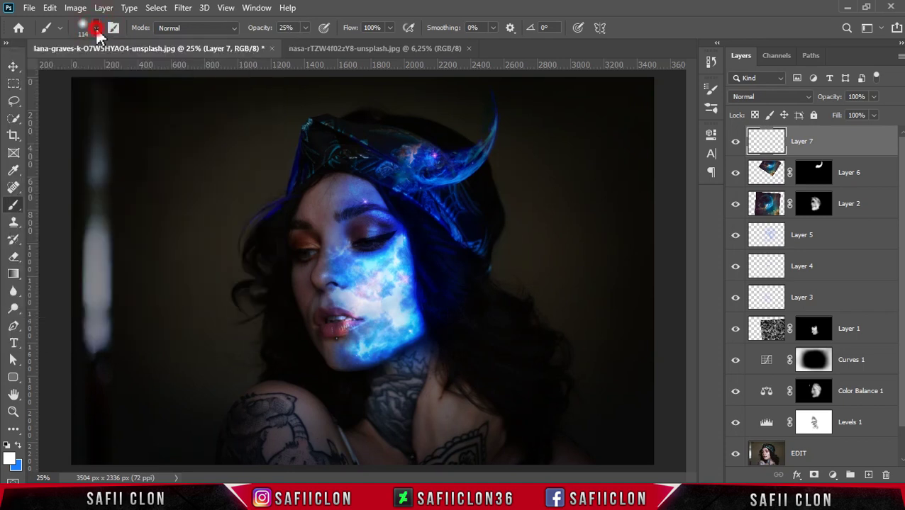
Paint soft white glow on the headband at 29% opacity and set Layer 7 to Overlay
{"action": "left_click", "coordinate": [306, 26]}
{"action": "left_click", "coordinate": [387, 162]}
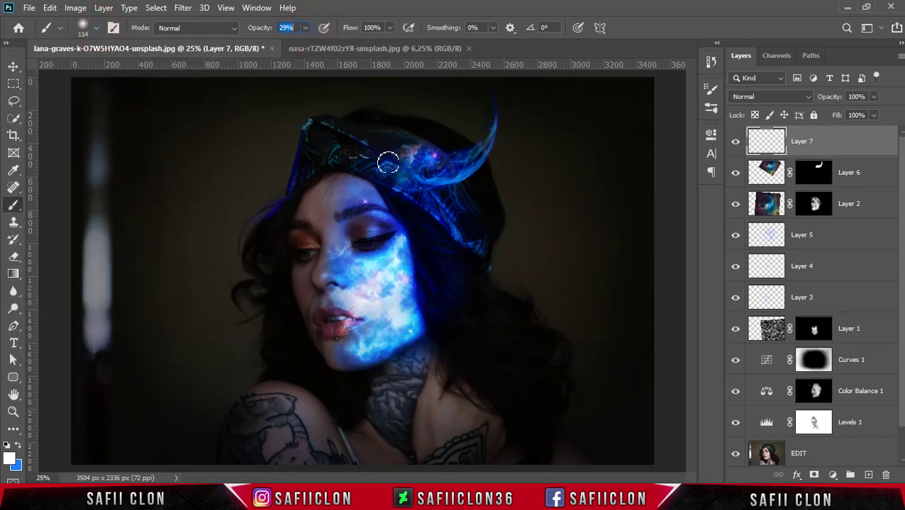
{"action": "left_click_drag", "start_coordinate": [414, 156], "coordinate": [406, 162]}
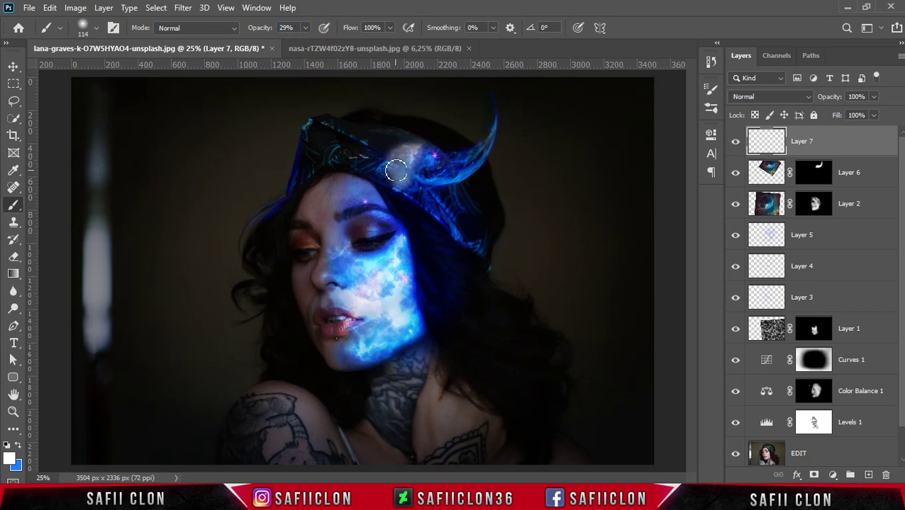
{"action": "left_click_drag", "start_coordinate": [405, 163], "coordinate": [409, 156]}
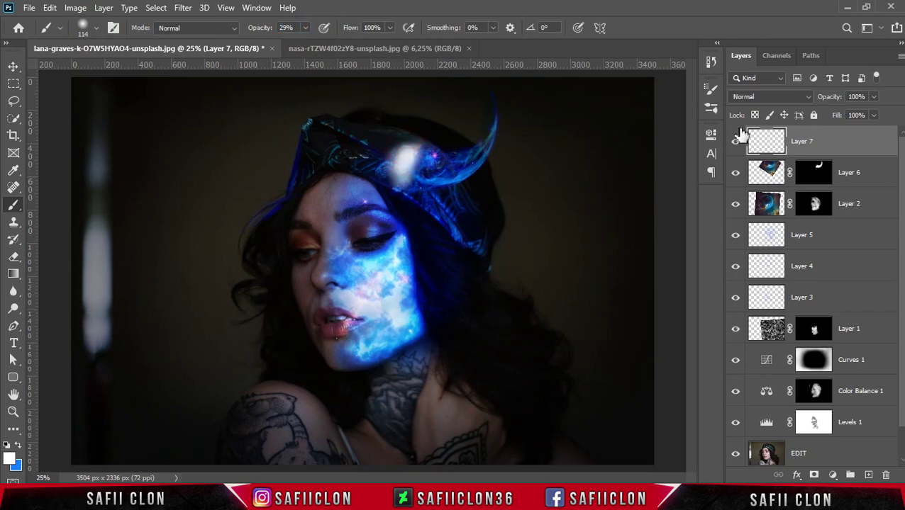
{"action": "left_click", "coordinate": [768, 99]}
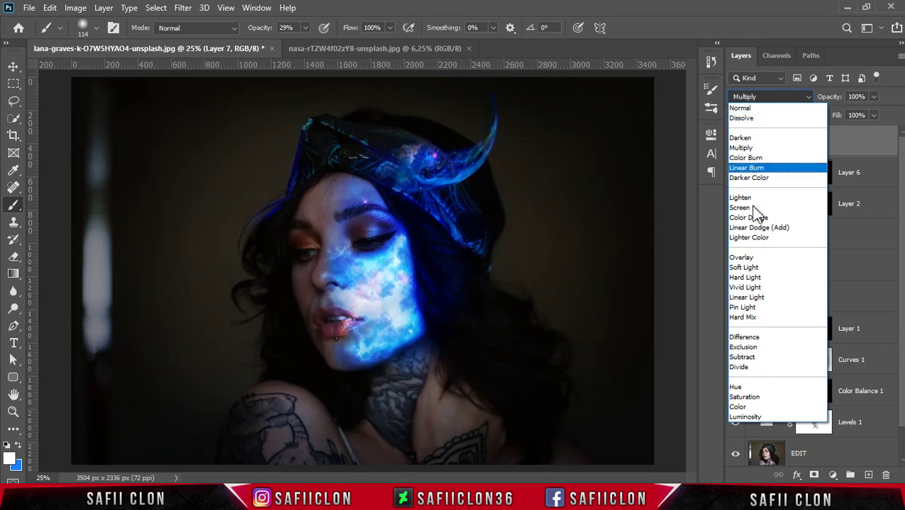
{"action": "left_click", "coordinate": [750, 259]}
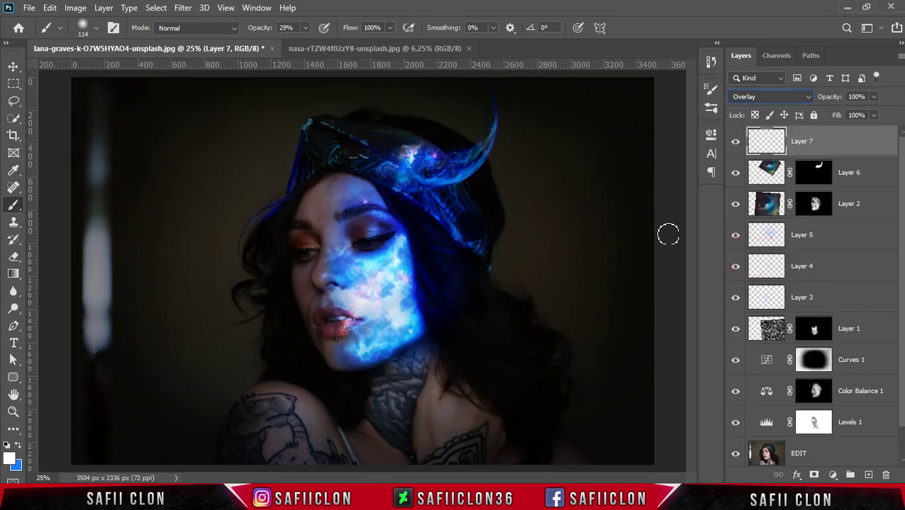
Set Layer 7's fill to 79% and paint more overlay glow along the headband and horn
{"action": "left_click_drag", "start_coordinate": [873, 115], "coordinate": [872, 135]}
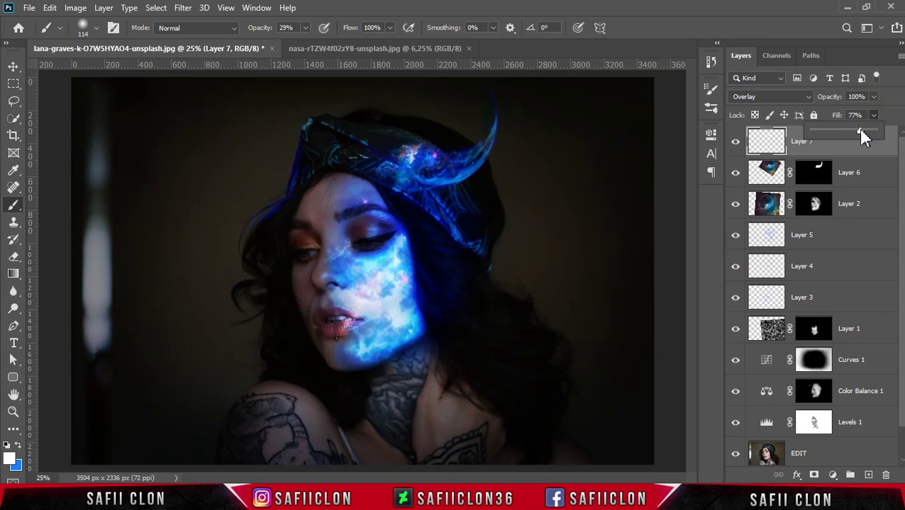
{"action": "left_click_drag", "start_coordinate": [860, 135], "coordinate": [864, 134]}
{"action": "left_click_drag", "start_coordinate": [410, 168], "coordinate": [407, 161]}
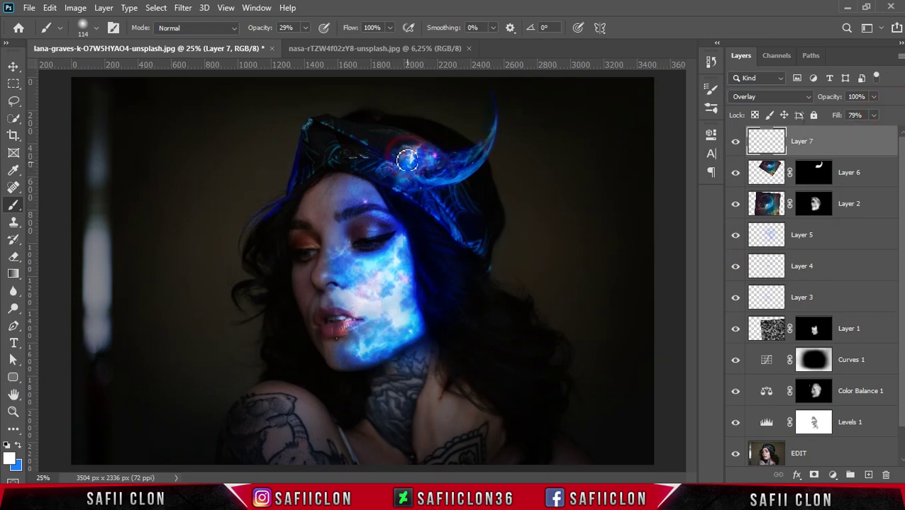
{"action": "left_click_drag", "start_coordinate": [415, 176], "coordinate": [430, 183]}
{"action": "left_click_drag", "start_coordinate": [496, 105], "coordinate": [482, 153]}
{"action": "left_click_drag", "start_coordinate": [437, 184], "coordinate": [406, 189]}
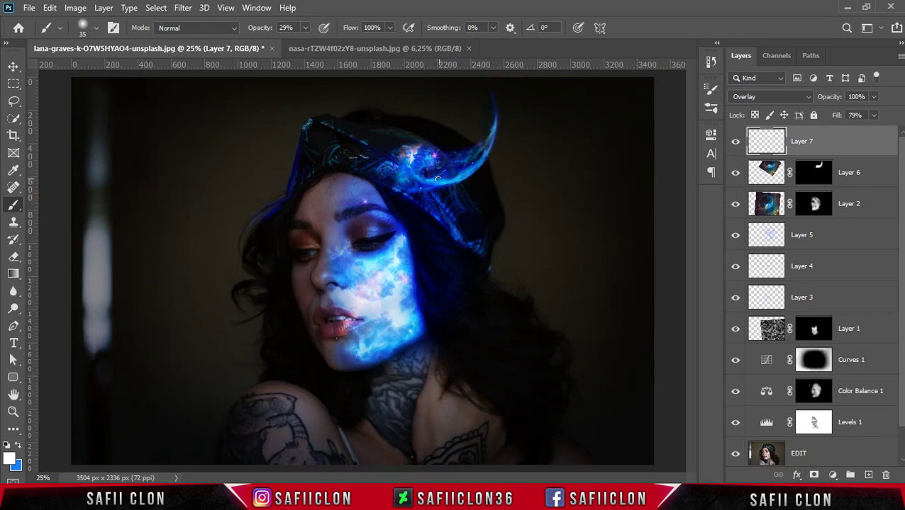
{"action": "mouse_move", "coordinate": [490, 94]}
{"action": "left_mouse_down"}
{"action": "mouse_move", "coordinate": [449, 167]}
{"action": "mouse_move", "coordinate": [403, 180]}
{"action": "mouse_move", "coordinate": [417, 163]}
{"action": "left_mouse_up"}
{"action": "key", "text": "bracketright"}
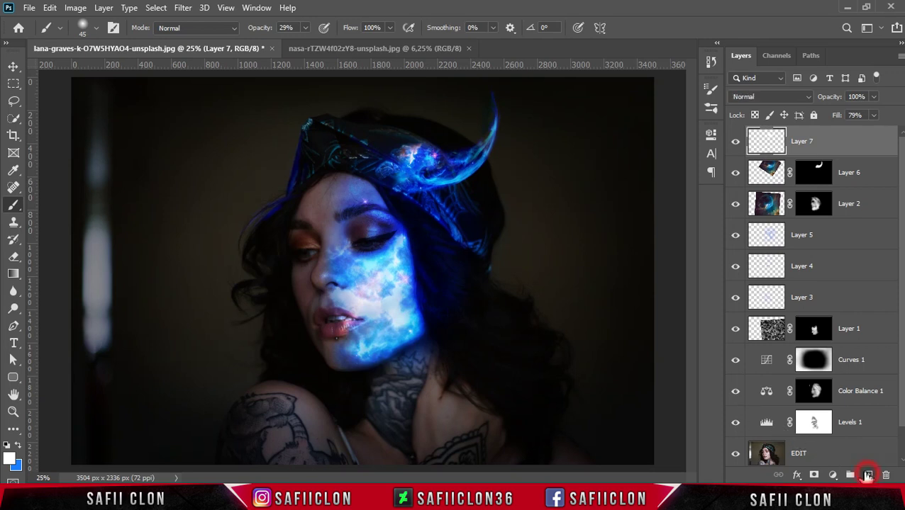
Add a new Layer 8 with a blue foreground colour
{"action": "left_click", "coordinate": [866, 475]}
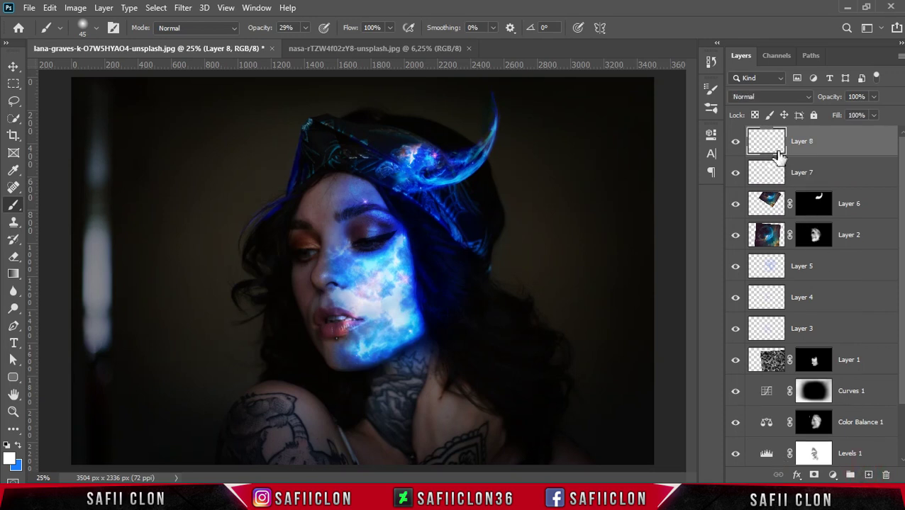
{"action": "left_click", "coordinate": [18, 445]}
{"action": "left_click", "coordinate": [12, 459]}
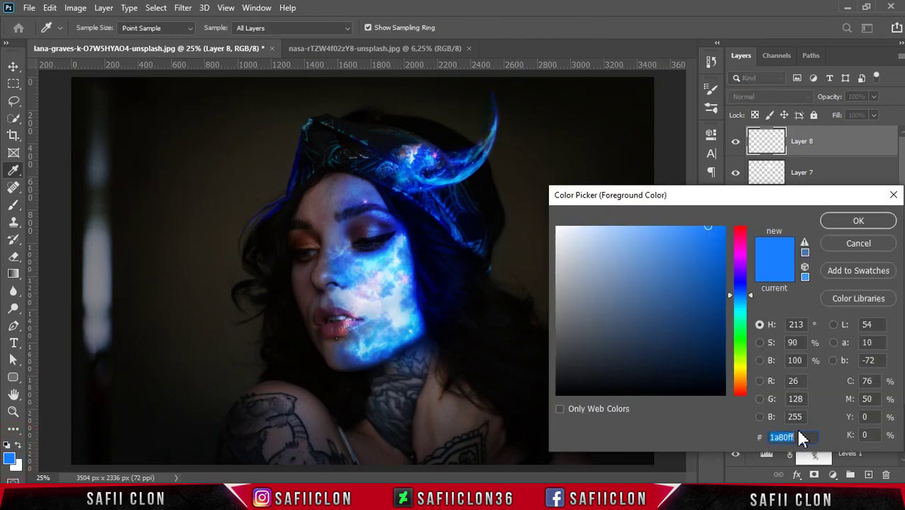
{"action": "left_click", "coordinate": [842, 224]}
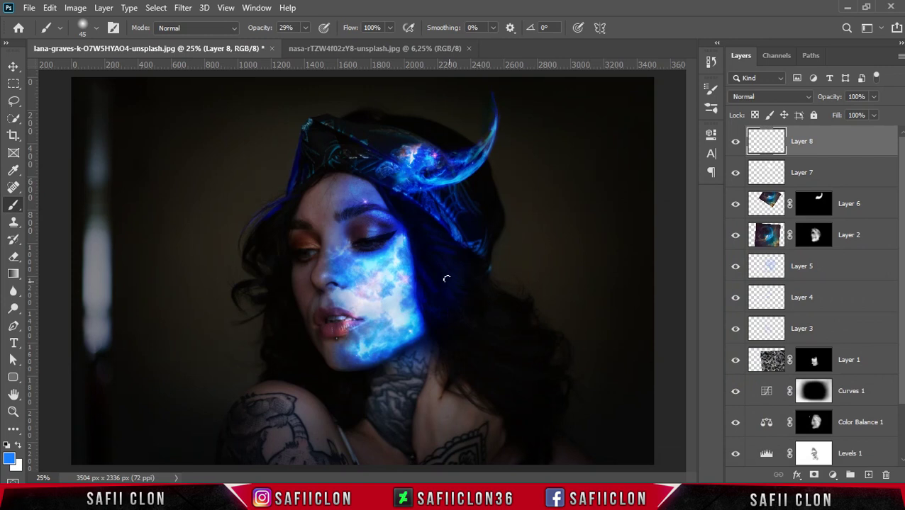
Set the brush to 66 px at 30% opacity and paint blue over the headband
{"action": "left_click", "coordinate": [97, 36]}
{"action": "left_click_drag", "start_coordinate": [97, 71], "coordinate": [101, 42]}
{"action": "key", "text": "Return"}
{"action": "left_click", "coordinate": [305, 28]}
{"action": "left_click", "coordinate": [310, 36]}
{"action": "left_click_drag", "start_coordinate": [408, 157], "coordinate": [394, 146]}
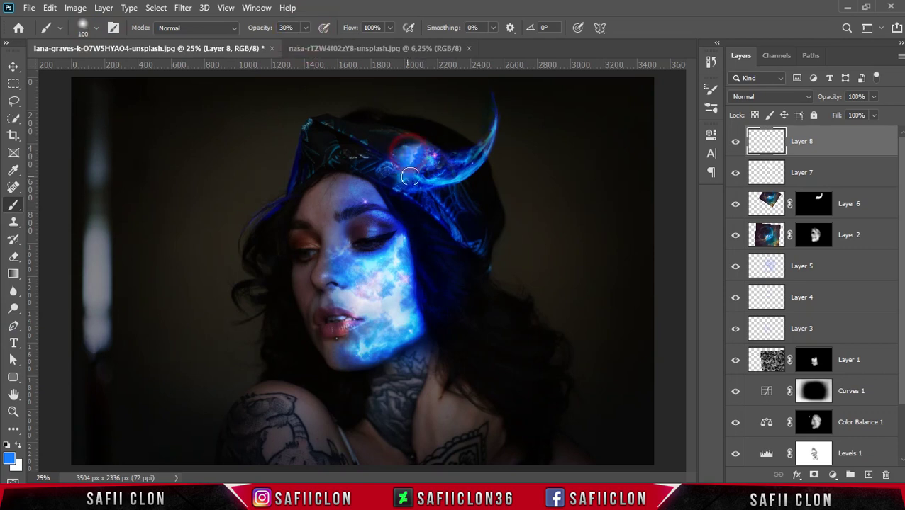
Set Layer 8 to Color Dodge, brush more bright blue glow, and compare it on and off
{"action": "left_click", "coordinate": [757, 98]}
{"action": "left_click", "coordinate": [748, 217]}
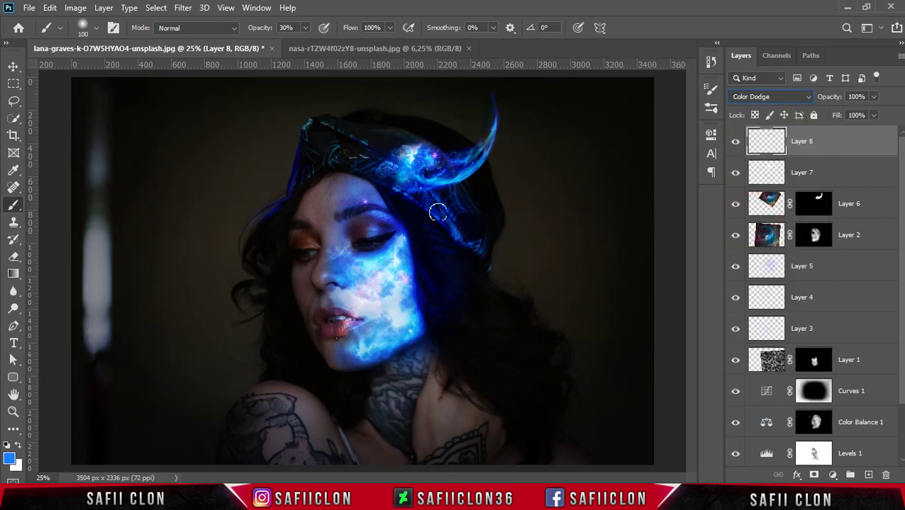
{"action": "left_click_drag", "start_coordinate": [428, 165], "coordinate": [407, 171]}
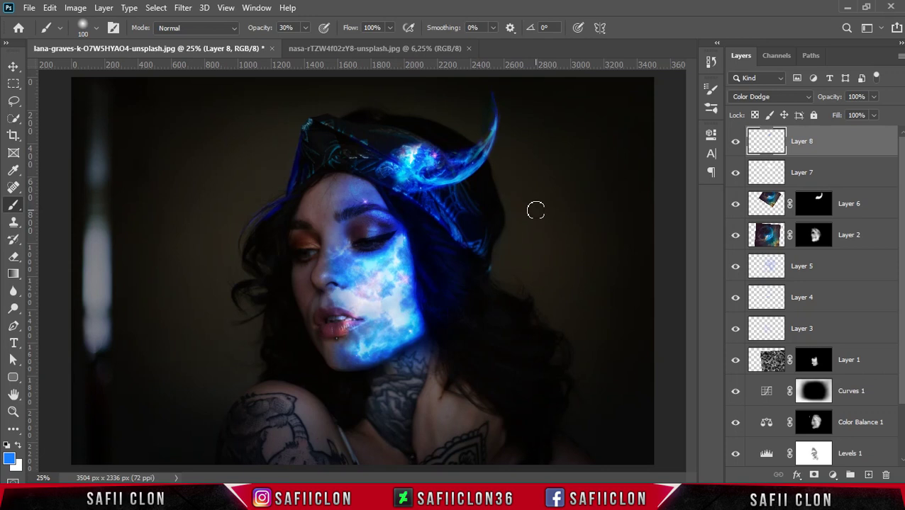
{"action": "left_click", "coordinate": [735, 144]}
{"action": "left_click", "coordinate": [734, 144]}
Group Layers 6, 7 and 8 into a group named 1
{"action": "left_click", "coordinate": [867, 210], "text": "shift"}
{"action": "right_click", "coordinate": [859, 204]}
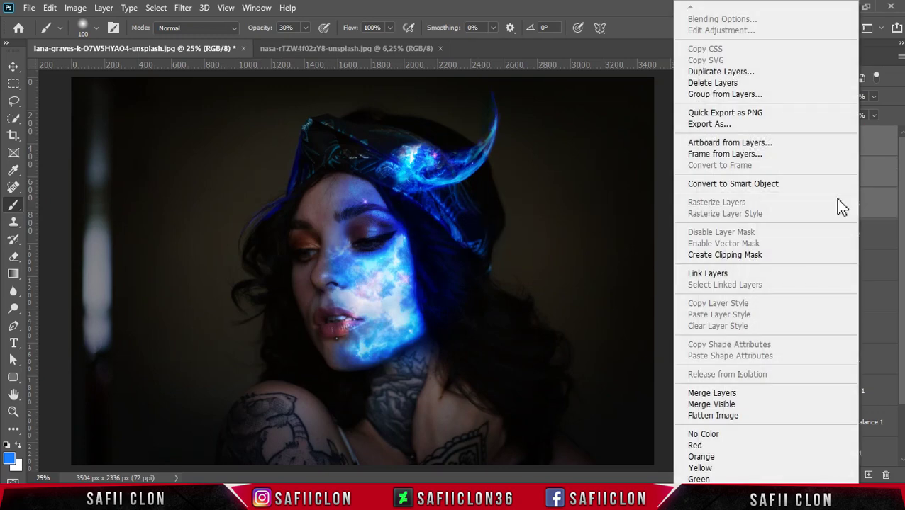
{"action": "left_click", "coordinate": [720, 95]}
{"action": "type", "text": "1"}
{"action": "left_click", "coordinate": [557, 146]}
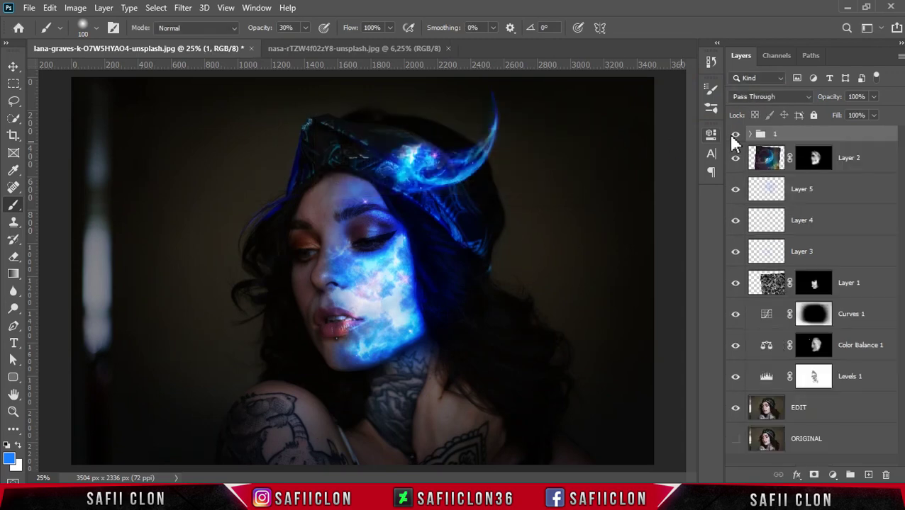
Duplicate group 1 and rename the copy 2
{"action": "right_click", "coordinate": [796, 136]}
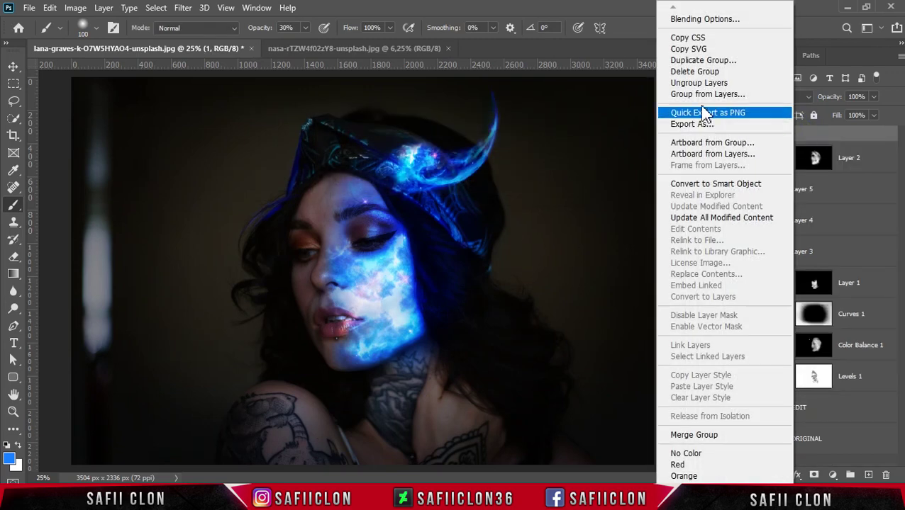
{"action": "left_click", "coordinate": [697, 62]}
{"action": "left_click", "coordinate": [565, 129]}
{"action": "double_click", "coordinate": [784, 134]}
{"action": "type", "text": "2"}
{"action": "left_click", "coordinate": [816, 140]}
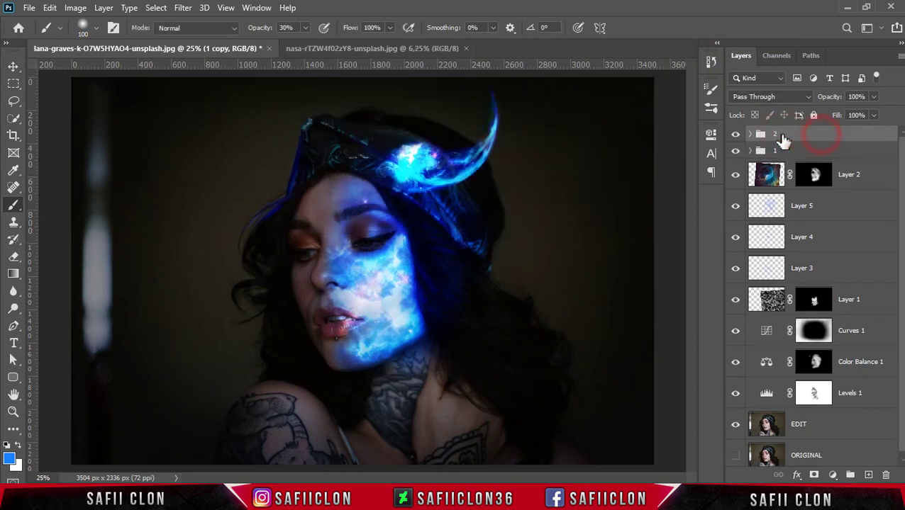
Flip group 2 horizontally, rotate it, and scale it to 81.36% as a left-side horn
{"action": "key", "text": "ctrl+t"}
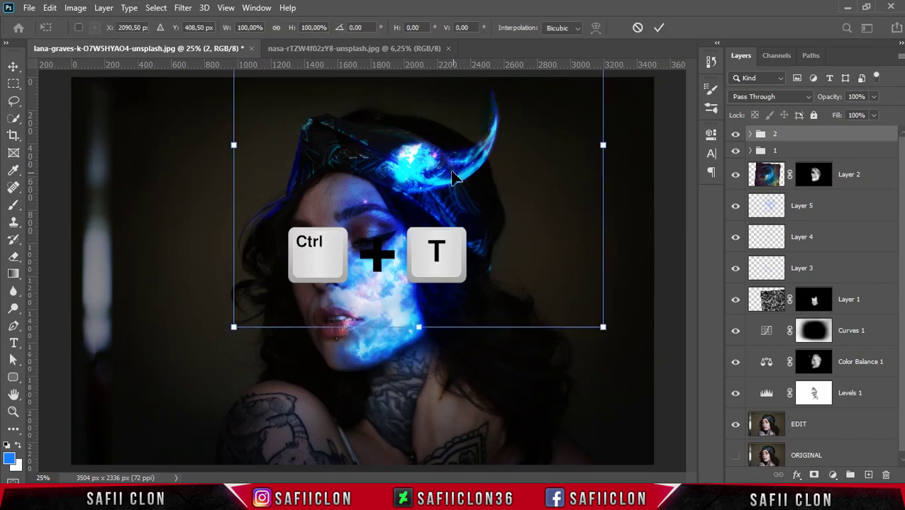
{"action": "right_click", "coordinate": [447, 168]}
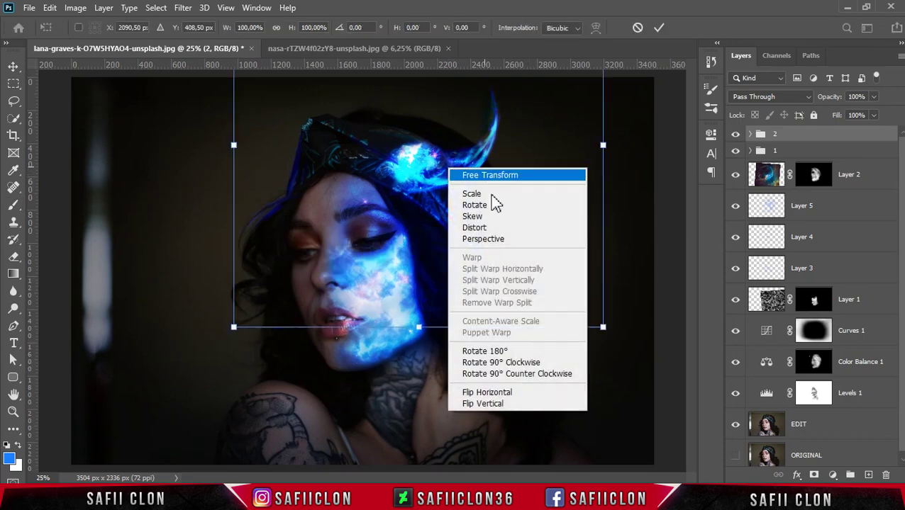
{"action": "left_click", "coordinate": [500, 392]}
{"action": "left_click_drag", "start_coordinate": [435, 177], "coordinate": [314, 183]}
{"action": "left_click_drag", "start_coordinate": [496, 341], "coordinate": [493, 321]}
{"action": "left_click_drag", "start_coordinate": [298, 197], "coordinate": [316, 202]}
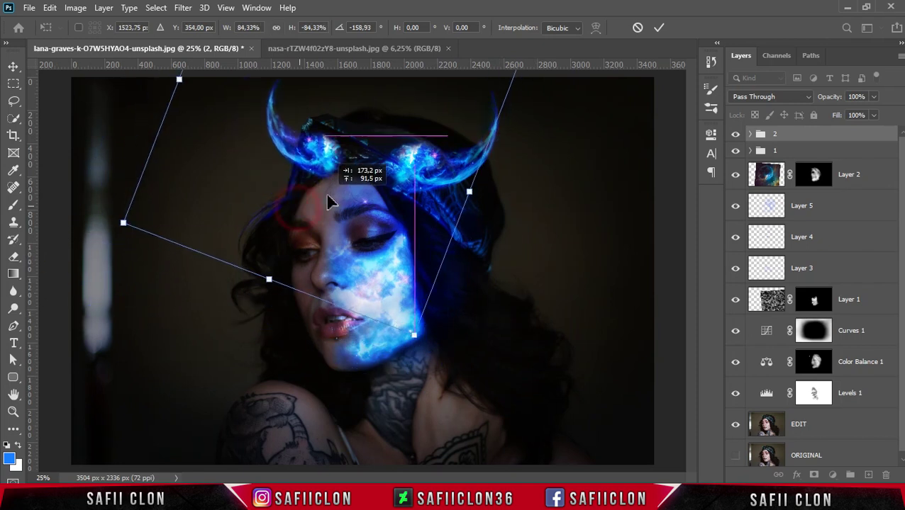
{"action": "left_click_drag", "start_coordinate": [126, 229], "coordinate": [111, 233]}
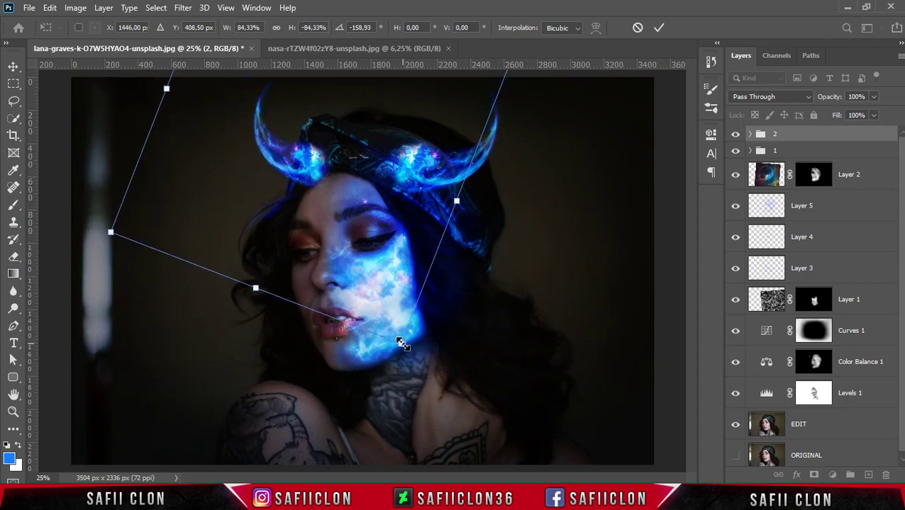
{"action": "key", "text": "ctrl+minus"}
{"action": "left_click_drag", "start_coordinate": [478, 121], "coordinate": [464, 141]}
{"action": "left_click_drag", "start_coordinate": [364, 191], "coordinate": [365, 198]}
{"action": "left_click", "coordinate": [658, 29]}
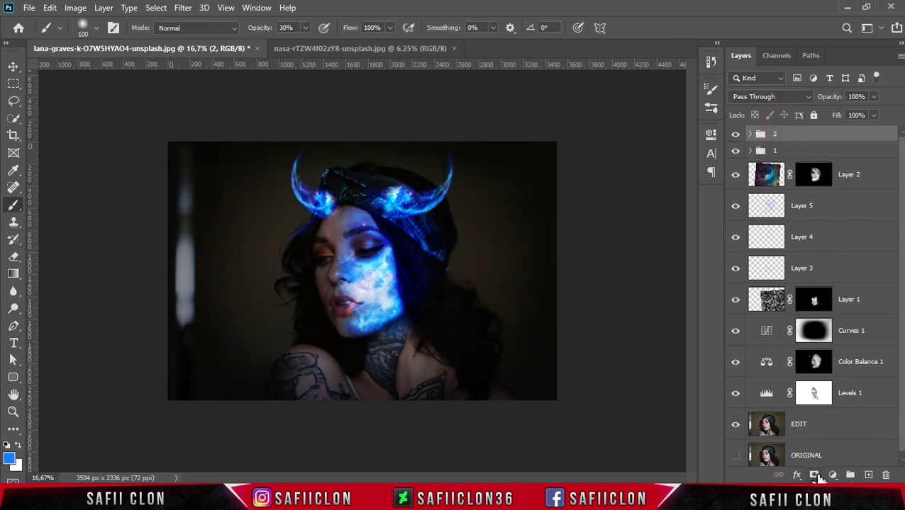
Add a layer mask to group 2 and set up a Soft Round brush at 37% opacity
{"action": "left_click", "coordinate": [815, 476]}
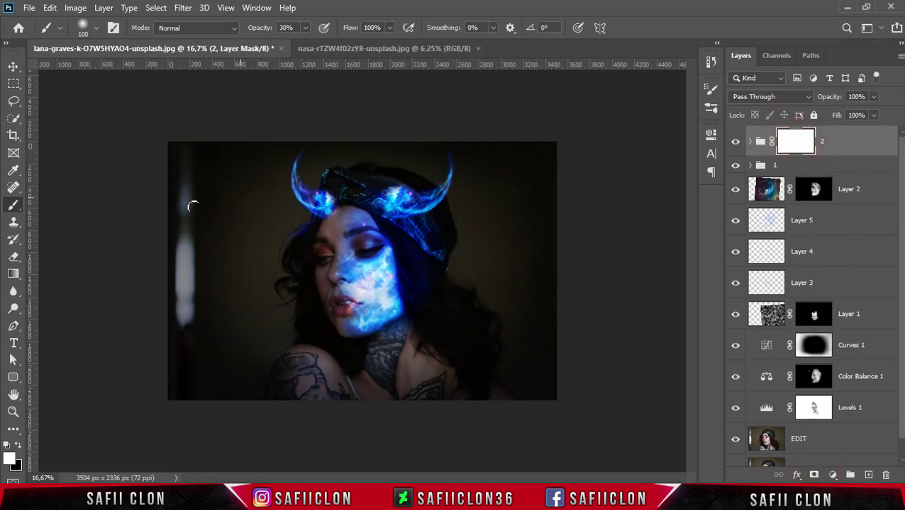
{"action": "right_click", "coordinate": [13, 205]}
{"action": "left_click", "coordinate": [40, 202]}
{"action": "left_click", "coordinate": [96, 27]}
{"action": "left_click", "coordinate": [126, 178]}
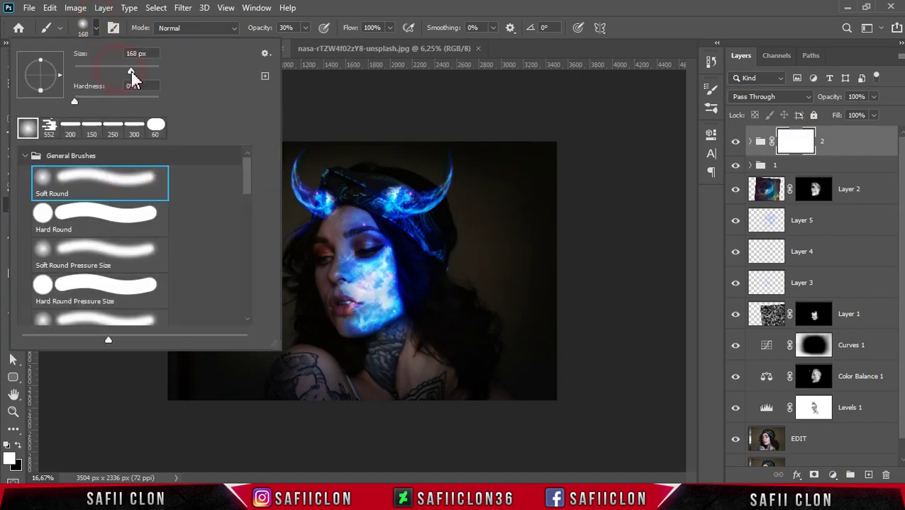
{"action": "left_click", "coordinate": [98, 29]}
{"action": "left_click", "coordinate": [305, 28]}
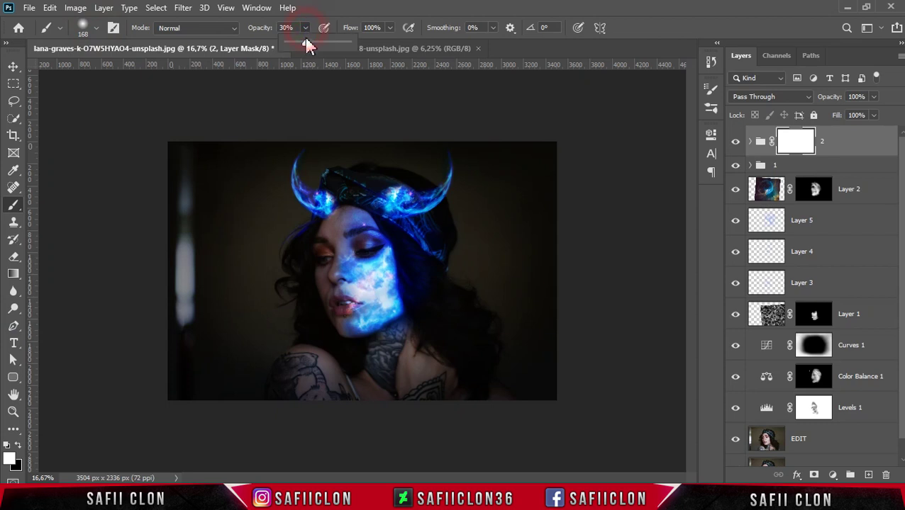
{"action": "key", "text": "Return"}
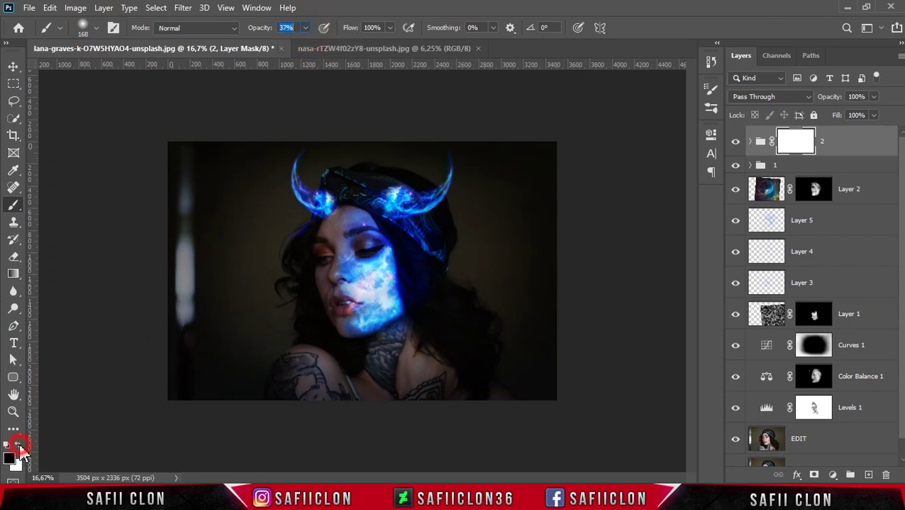
Paint black on the mask to dim the headband glow near the left horn
{"action": "key", "text": "ctrl+plus"}
{"action": "mouse_move", "coordinate": [321, 171]}
{"action": "left_mouse_down"}
{"action": "mouse_move", "coordinate": [313, 202]}
{"action": "mouse_move", "coordinate": [301, 197]}
{"action": "mouse_move", "coordinate": [287, 213]}
{"action": "left_mouse_up"}
{"action": "key", "text": "bracketleft"}
{"action": "left_click_drag", "start_coordinate": [312, 157], "coordinate": [307, 181]}
{"action": "key", "text": "ctrl+minus"}
{"action": "key", "text": "ctrl+minus"}
{"action": "key", "text": "ctrl+minus"}
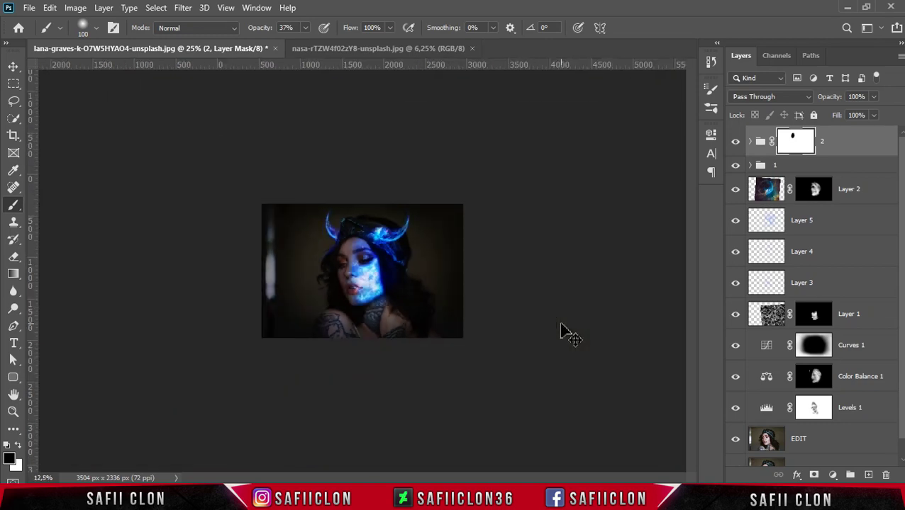
{"action": "key", "text": "ctrl+plus"}
{"action": "key", "text": "ctrl+plus"}
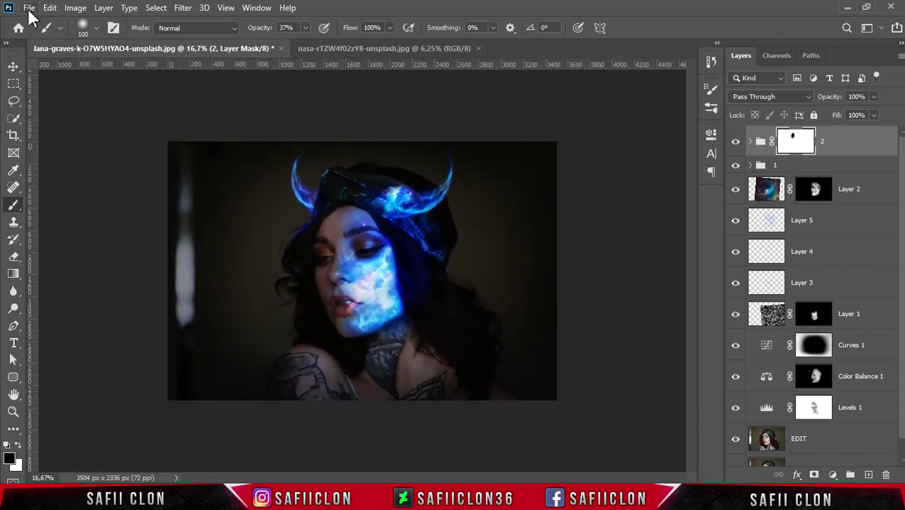
Open the pink nebula photo and drag it into the portrait document as Layer 9
{"action": "left_click", "coordinate": [29, 9]}
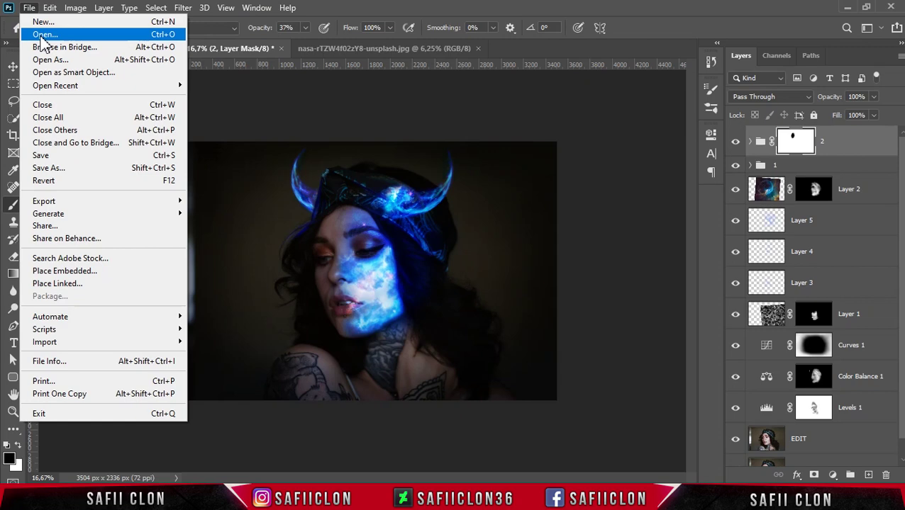
{"action": "left_click", "coordinate": [41, 35]}
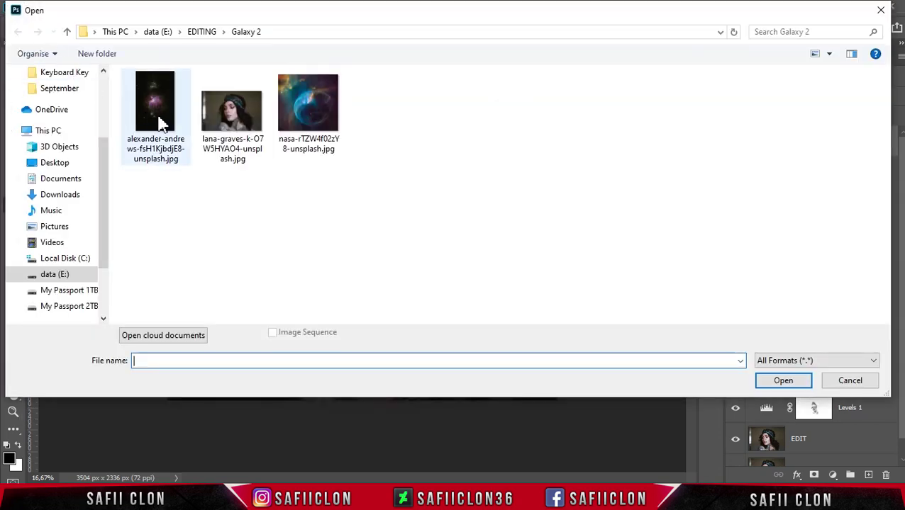
{"action": "left_click", "coordinate": [159, 124]}
{"action": "left_click", "coordinate": [763, 387]}
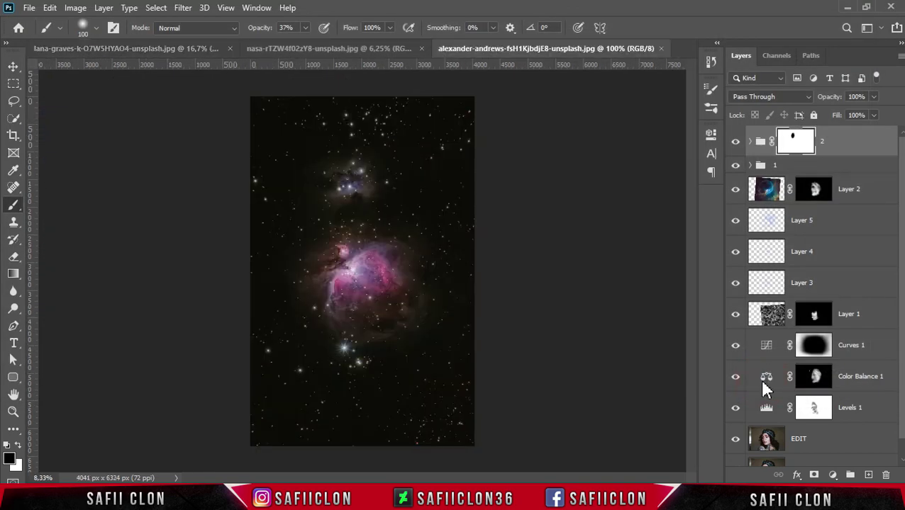
{"action": "left_click_drag", "start_coordinate": [835, 152], "coordinate": [381, 277]}
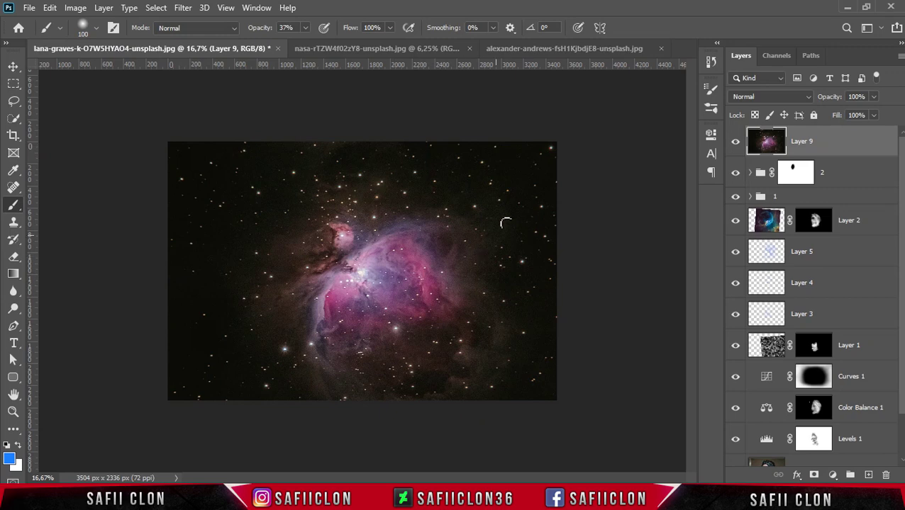
Set the nebula layer's blend mode to Color Dodge
{"action": "left_click", "coordinate": [785, 103]}
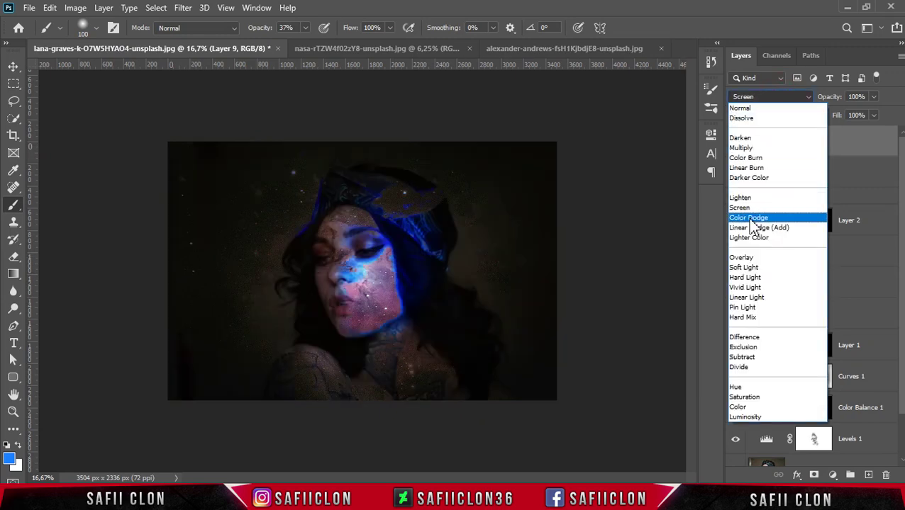
{"action": "left_click", "coordinate": [772, 214]}
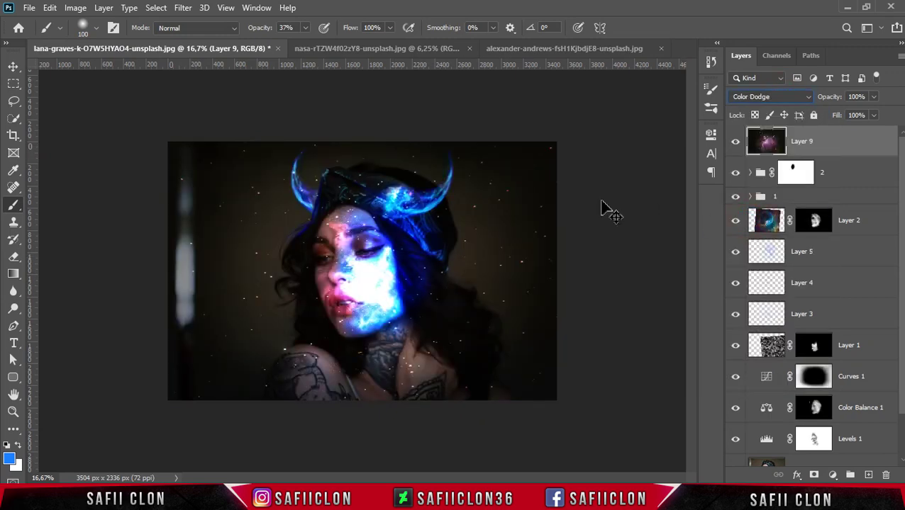
{"action": "key", "text": "ctrl+minus"}
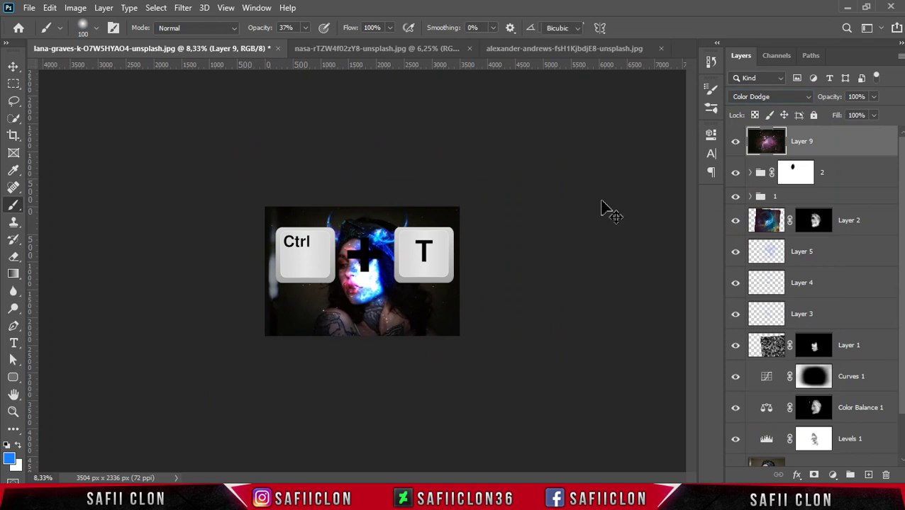
Scale Layer 9 to about 78.5%, tilt it −6.33° and position it over the portrait
{"action": "key", "text": "ctrl+t"}
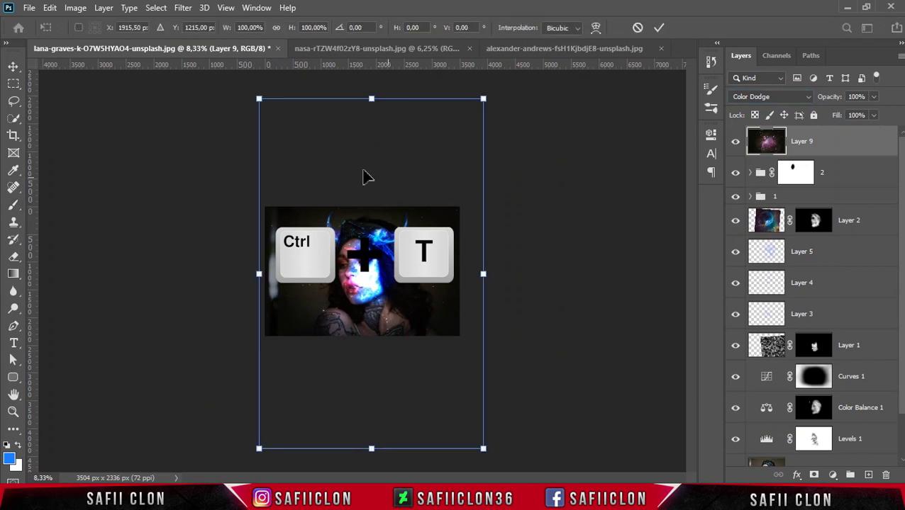
{"action": "left_click_drag", "start_coordinate": [259, 99], "coordinate": [284, 146]}
{"action": "mouse_move", "coordinate": [394, 253]}
{"action": "left_mouse_down"}
{"action": "mouse_move", "coordinate": [394, 205]}
{"action": "mouse_move", "coordinate": [420, 317]}
{"action": "left_mouse_up"}
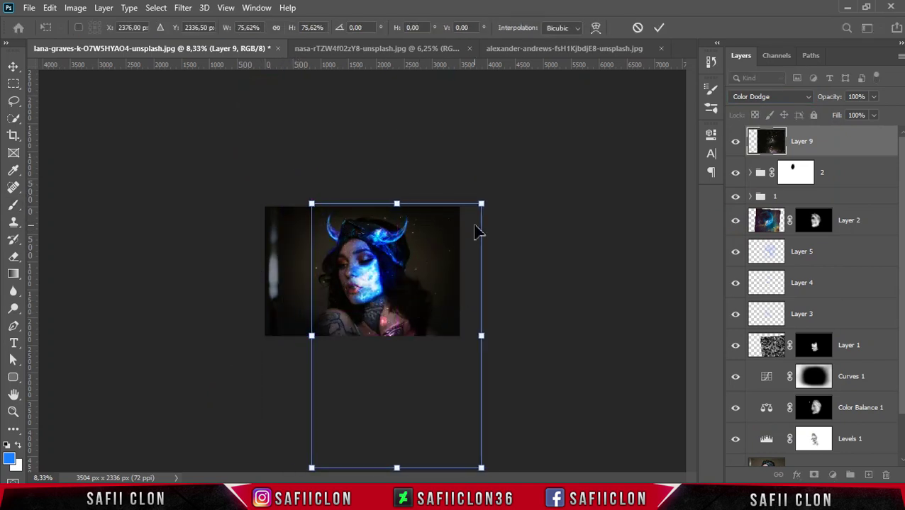
{"action": "key", "text": "ctrl+plus"}
{"action": "left_click_drag", "start_coordinate": [541, 170], "coordinate": [592, 102]}
{"action": "left_click_drag", "start_coordinate": [502, 269], "coordinate": [511, 265]}
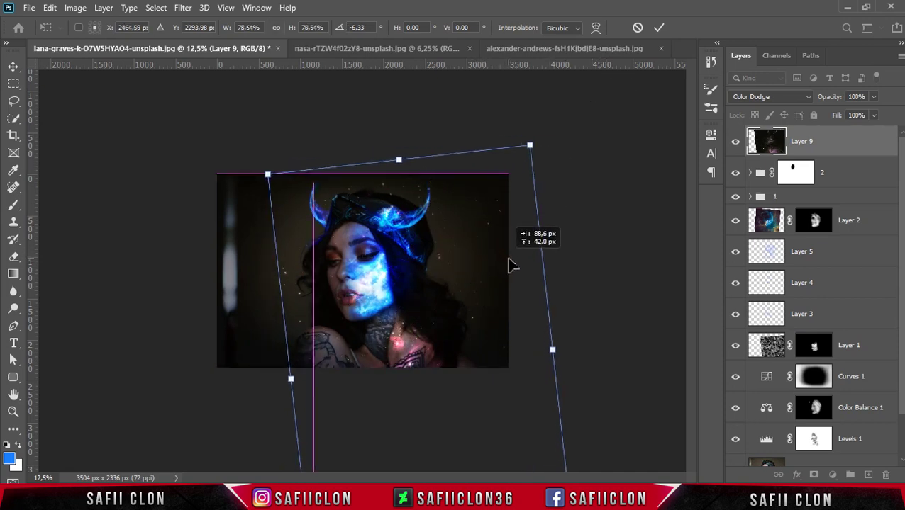
{"action": "left_click", "coordinate": [659, 27]}
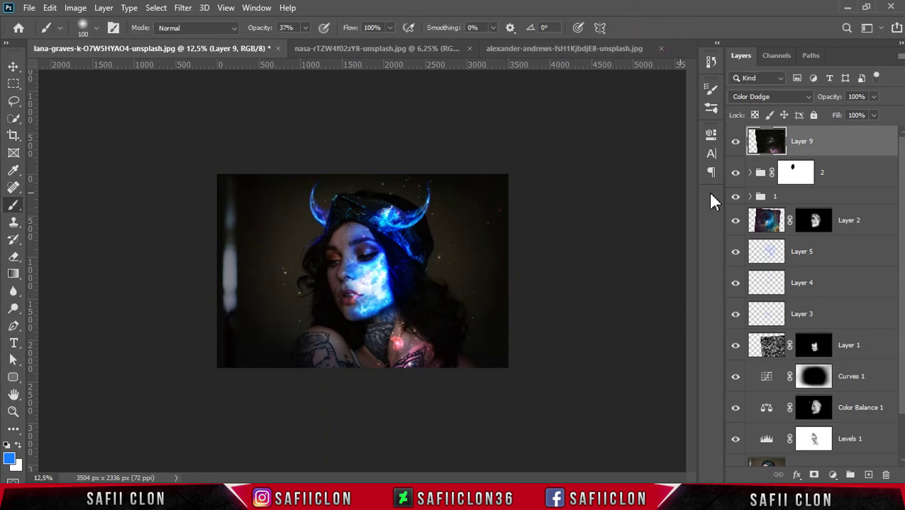
{"action": "left_click", "coordinate": [810, 144]}
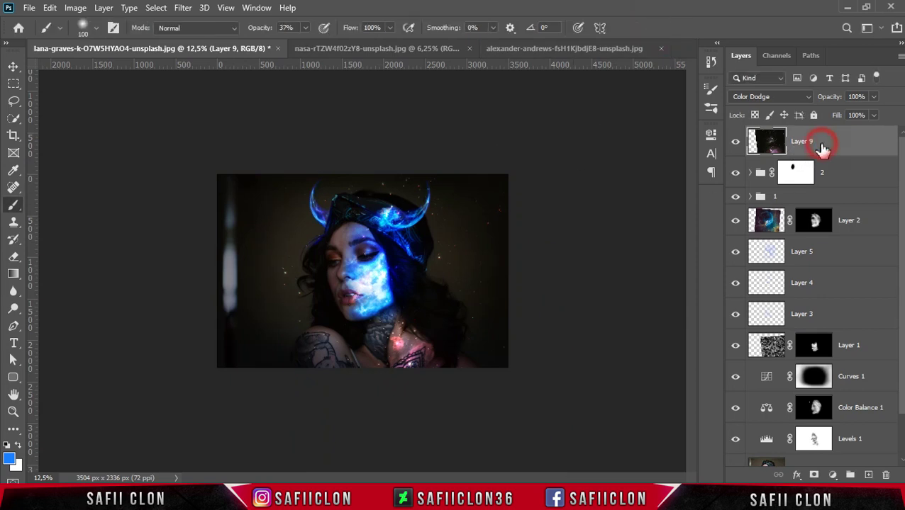
Add a layer mask to Layer 9 and set up a Soft Round brush at 18% opacity
{"action": "left_click", "coordinate": [813, 475]}
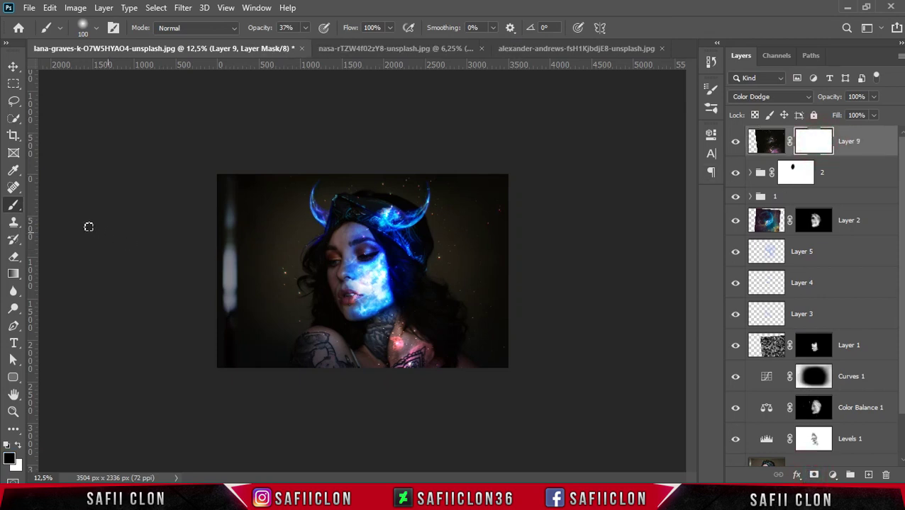
{"action": "right_click", "coordinate": [12, 206]}
{"action": "left_click", "coordinate": [48, 204]}
{"action": "left_click", "coordinate": [96, 29]}
{"action": "left_click", "coordinate": [100, 182]}
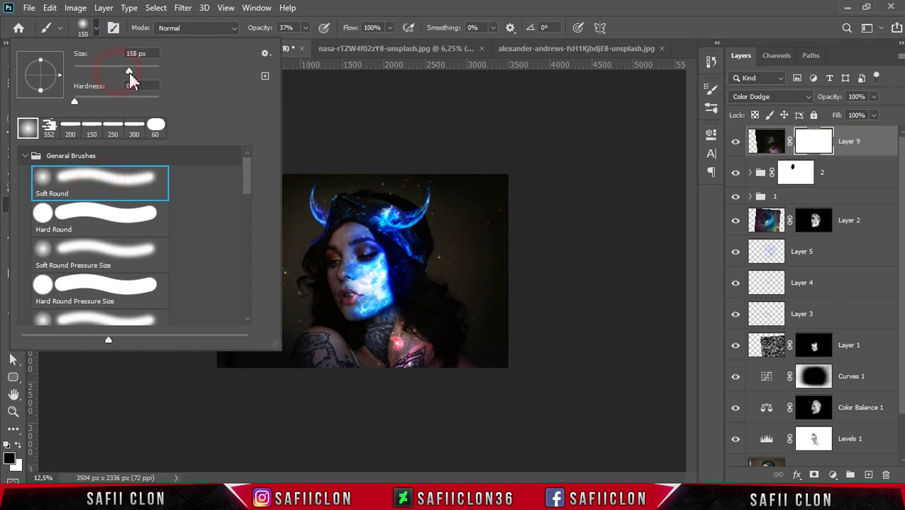
{"action": "left_click", "coordinate": [96, 28]}
{"action": "left_click", "coordinate": [303, 28]}
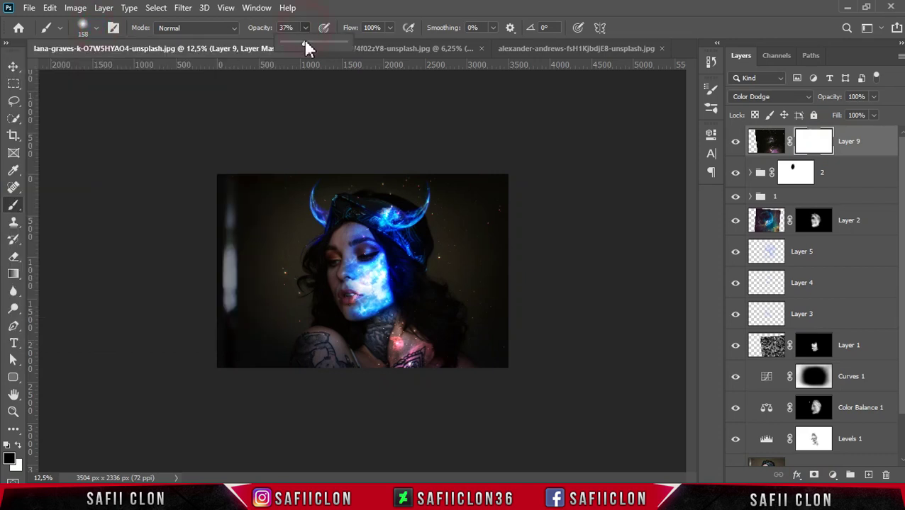
{"action": "left_click_drag", "start_coordinate": [296, 49], "coordinate": [294, 46]}
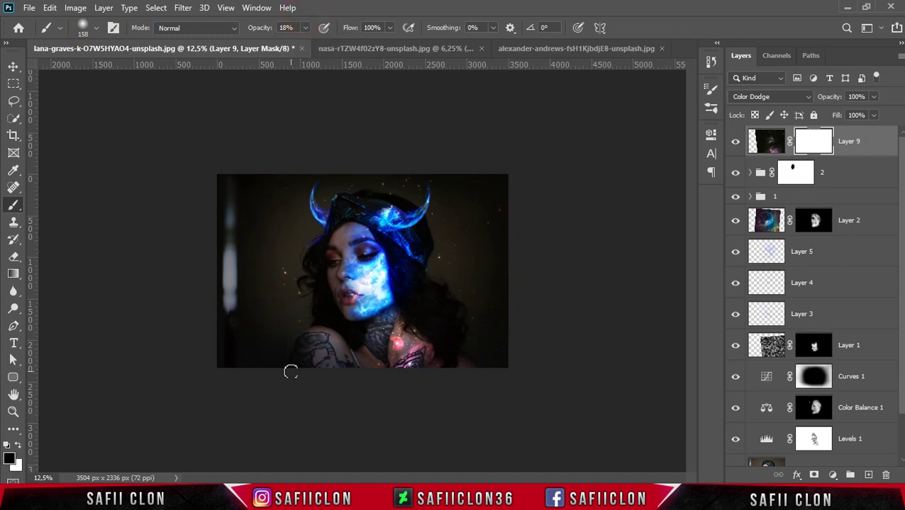
Brush black along the left edge to hide the sparkles, then compare the nebula layer on and off
{"action": "key", "text": "ctrl+plus"}
{"action": "left_click_drag", "start_coordinate": [287, 356], "coordinate": [237, 262]}
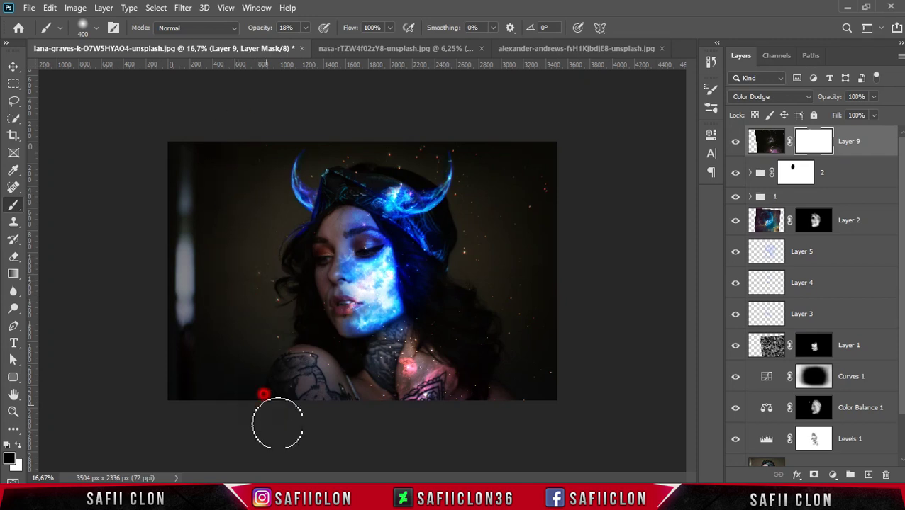
{"action": "mouse_move", "coordinate": [279, 389]}
{"action": "left_mouse_down"}
{"action": "mouse_move", "coordinate": [344, 135]}
{"action": "mouse_move", "coordinate": [285, 270]}
{"action": "mouse_move", "coordinate": [236, 262]}
{"action": "mouse_move", "coordinate": [259, 373]}
{"action": "left_mouse_up"}
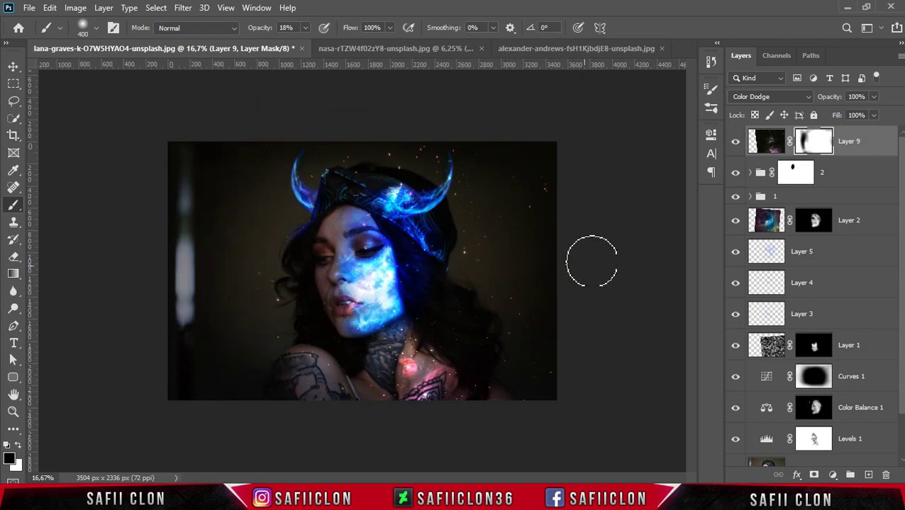
{"action": "left_click", "coordinate": [735, 142]}
{"action": "left_click", "coordinate": [735, 142]}
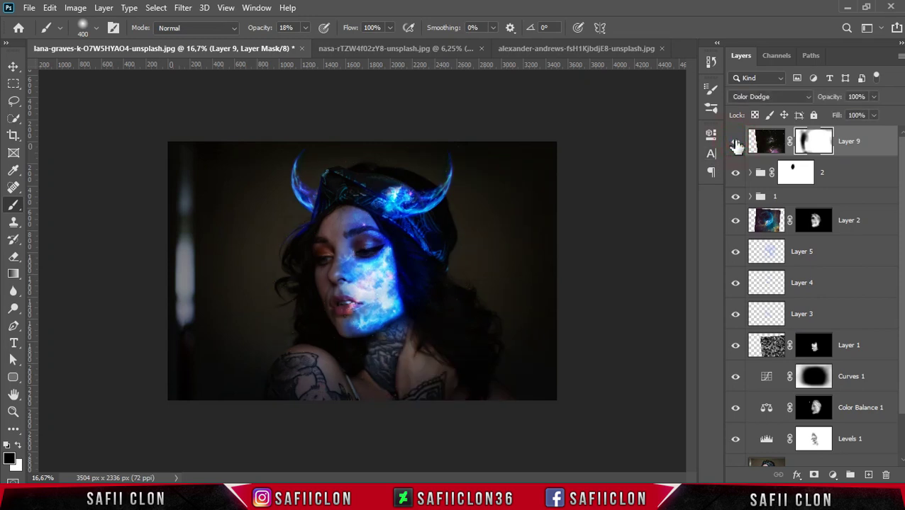
{"action": "left_click", "coordinate": [735, 142]}
{"action": "left_click", "coordinate": [735, 142]}
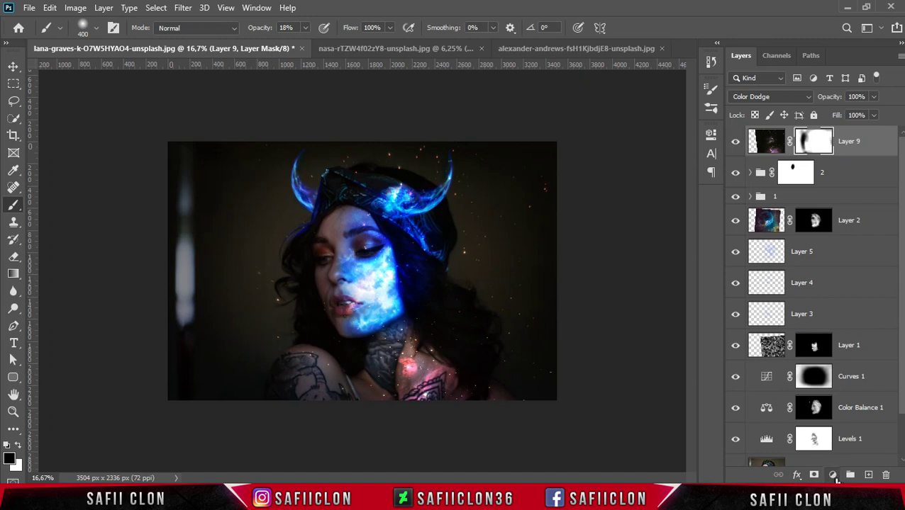
Add a Gradient Map adjustment starting from the Black, White gradient preset
{"action": "left_click", "coordinate": [834, 479]}
{"action": "left_click", "coordinate": [822, 458]}
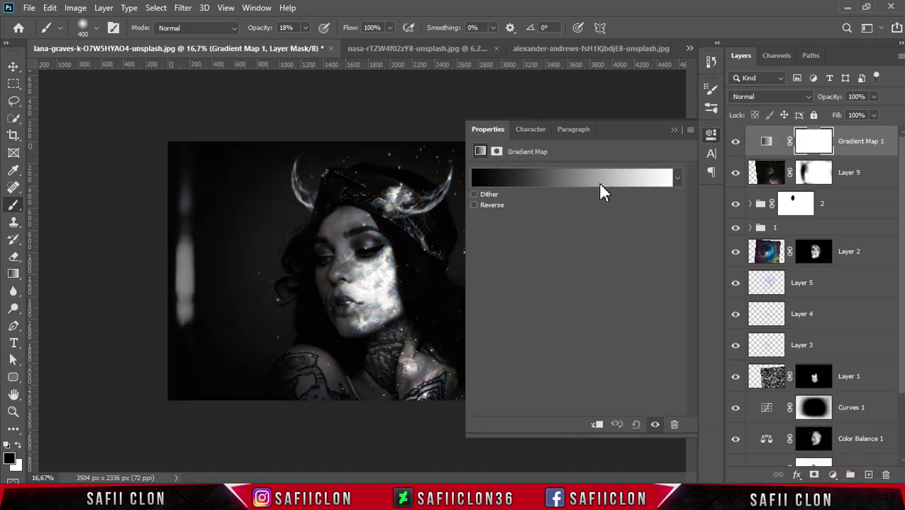
{"action": "left_click", "coordinate": [588, 183]}
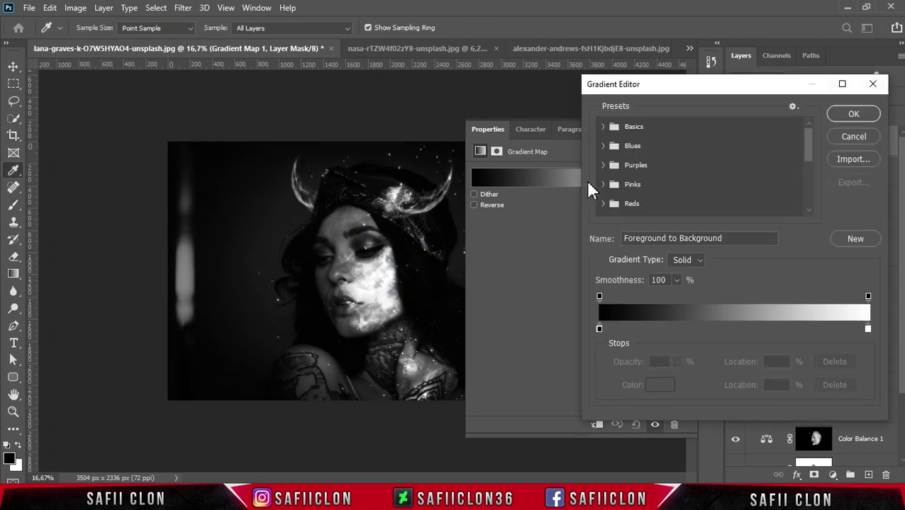
{"action": "left_click", "coordinate": [601, 126]}
{"action": "left_click", "coordinate": [660, 144]}
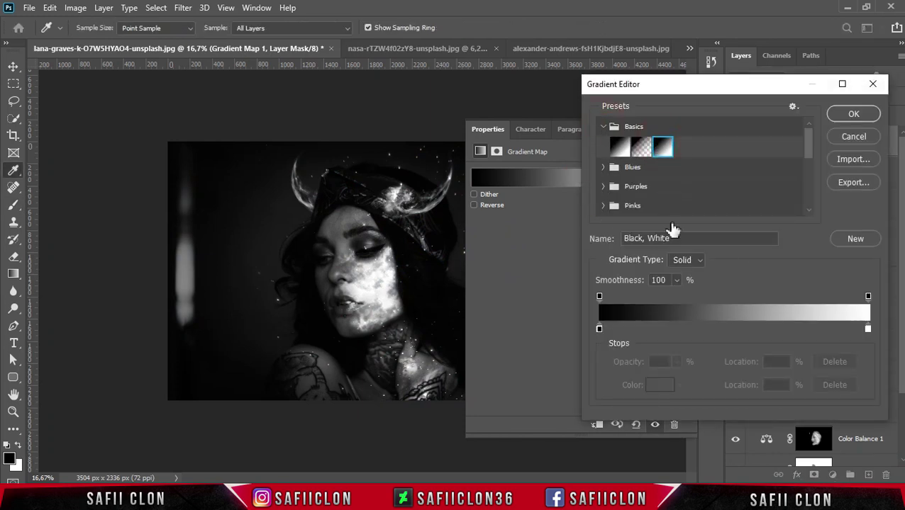
Recolour the gradient stops to dark purple 1f081f and cyan 43d5ff and apply it
{"action": "left_click", "coordinate": [599, 328]}
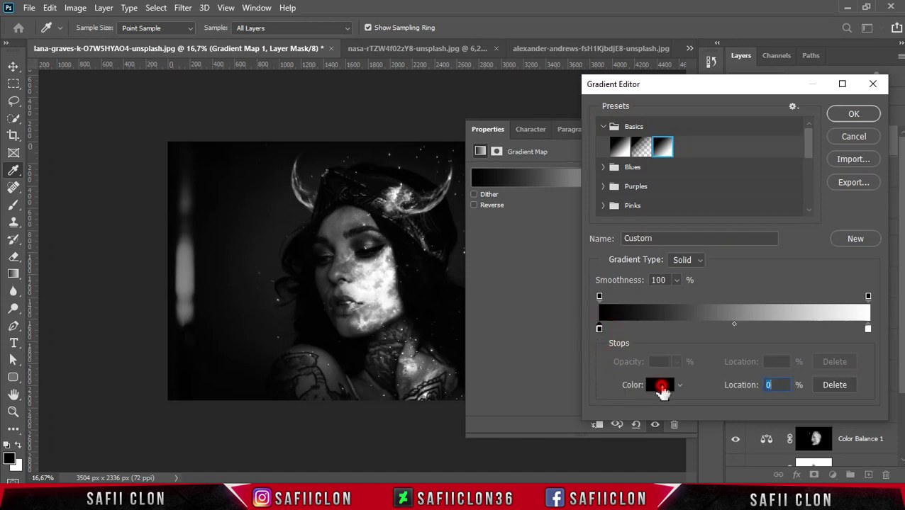
{"action": "left_click", "coordinate": [661, 386]}
{"action": "left_click", "coordinate": [799, 437]}
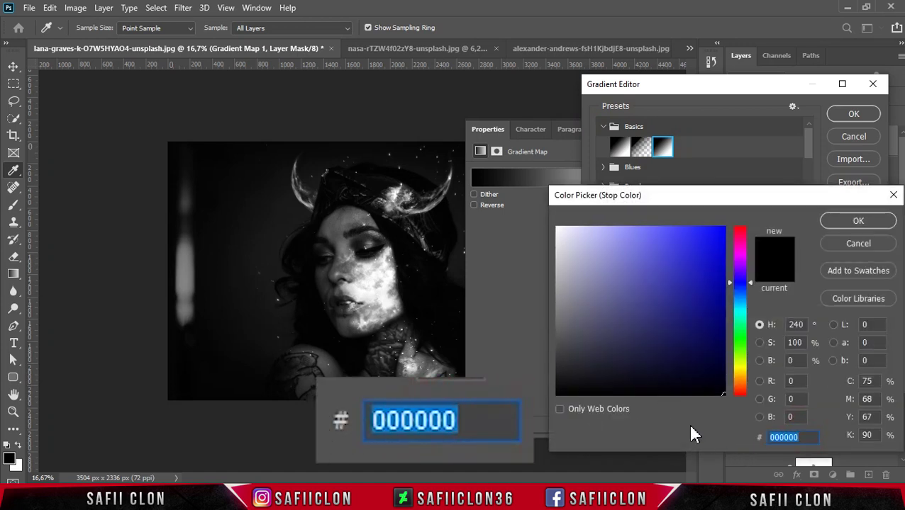
{"action": "type", "text": "1f0"}
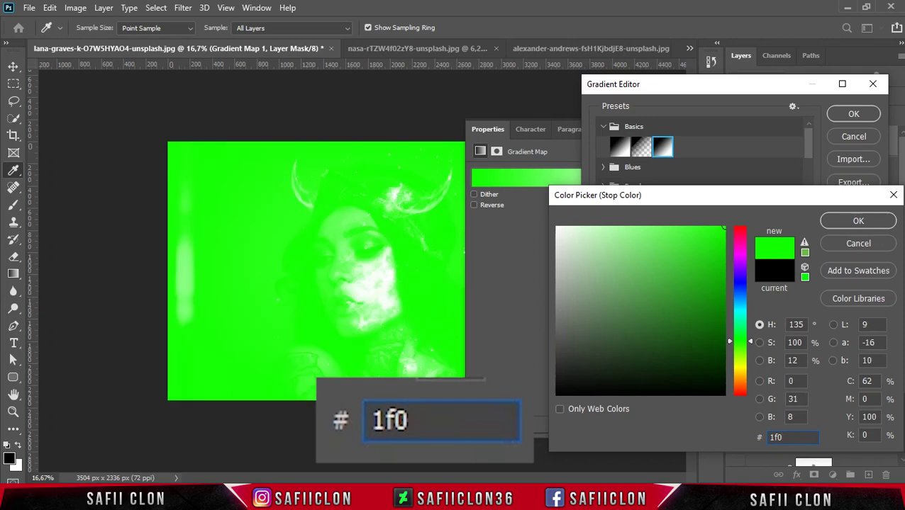
{"action": "type", "text": "81f"}
{"action": "left_click", "coordinate": [843, 221]}
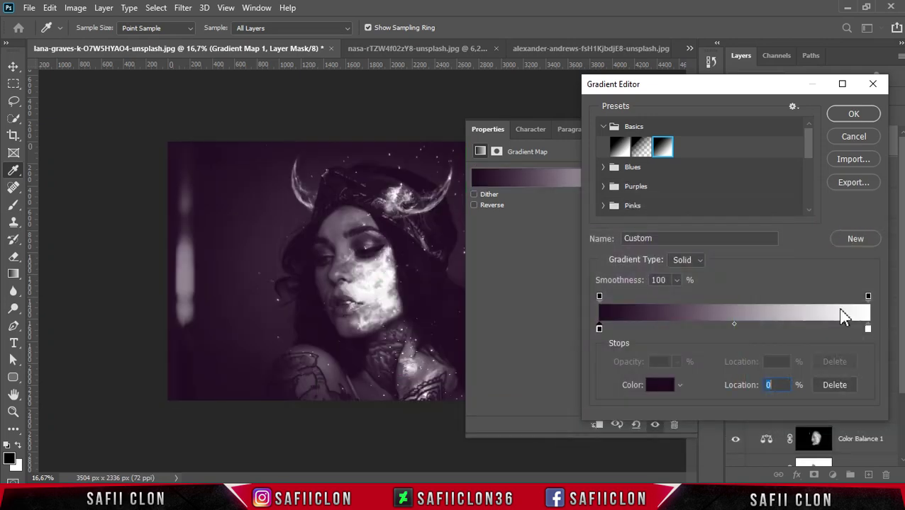
{"action": "left_click", "coordinate": [867, 330]}
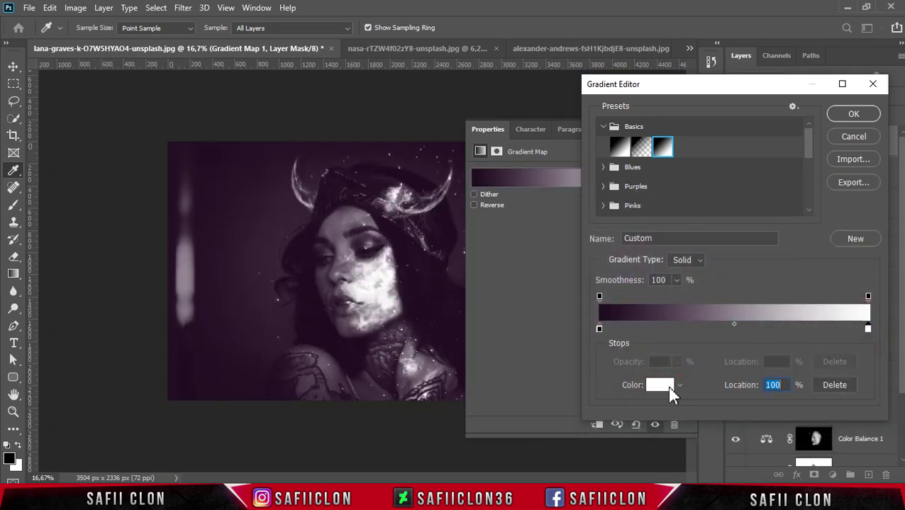
{"action": "left_click", "coordinate": [660, 385]}
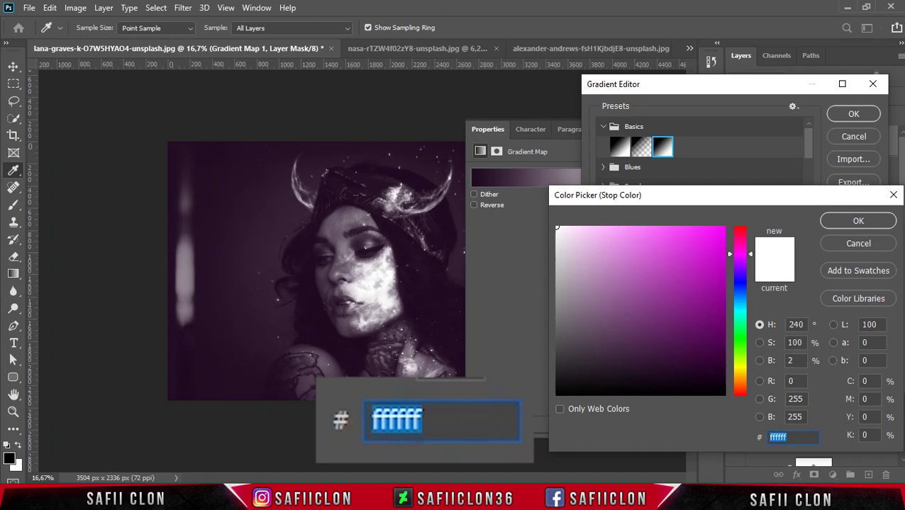
{"action": "type", "text": "43d5f"}
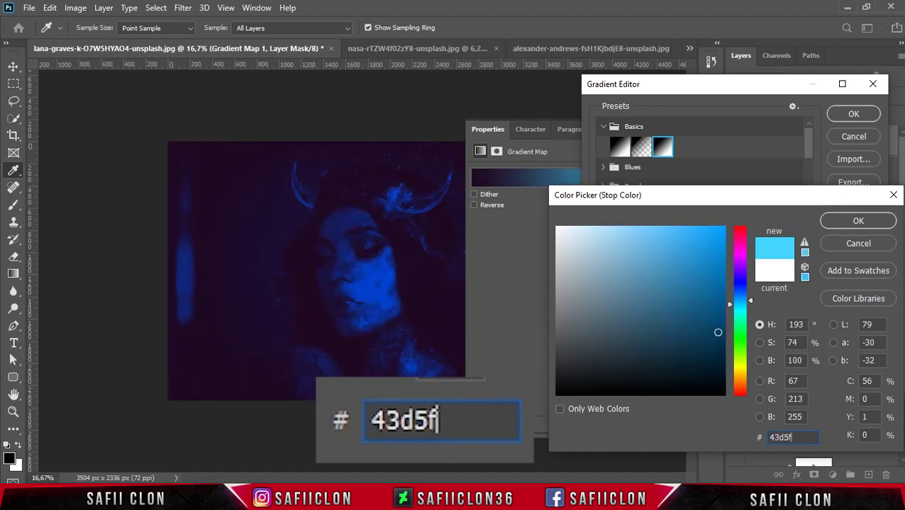
{"action": "type", "text": "f"}
{"action": "left_click", "coordinate": [850, 225]}
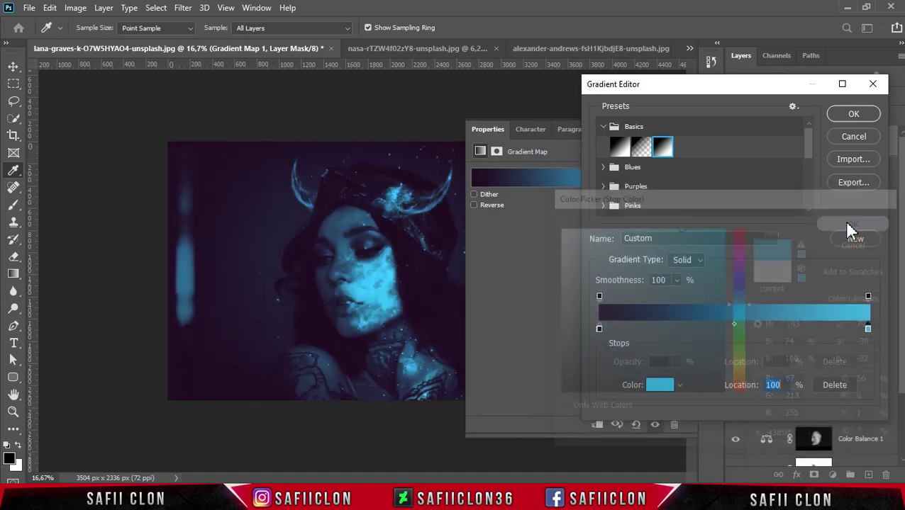
{"action": "left_click", "coordinate": [845, 114]}
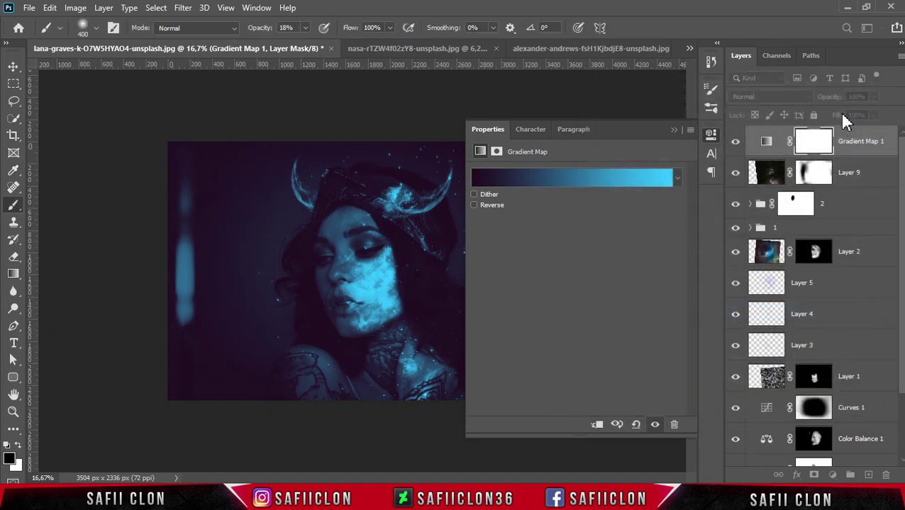
Switch Gradient Map 1 to Lighten blend mode and compare it on and off
{"action": "left_click", "coordinate": [674, 131]}
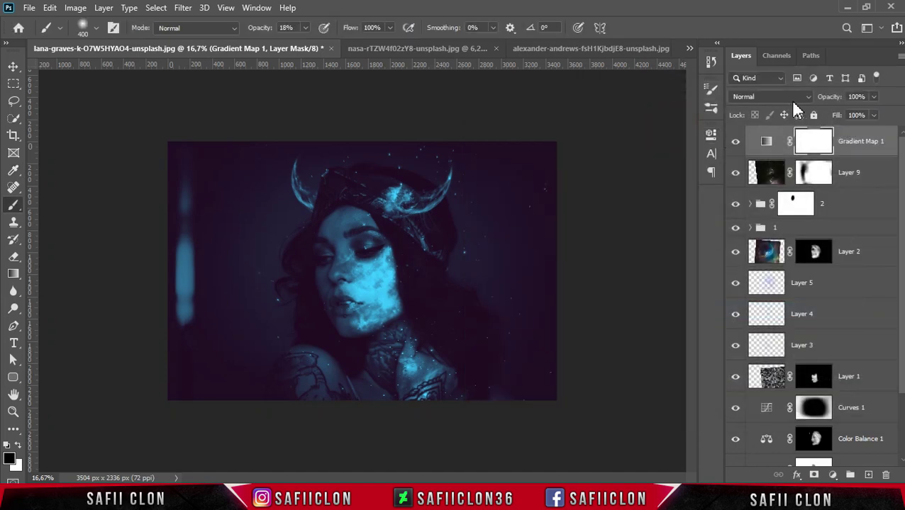
{"action": "left_click", "coordinate": [793, 99]}
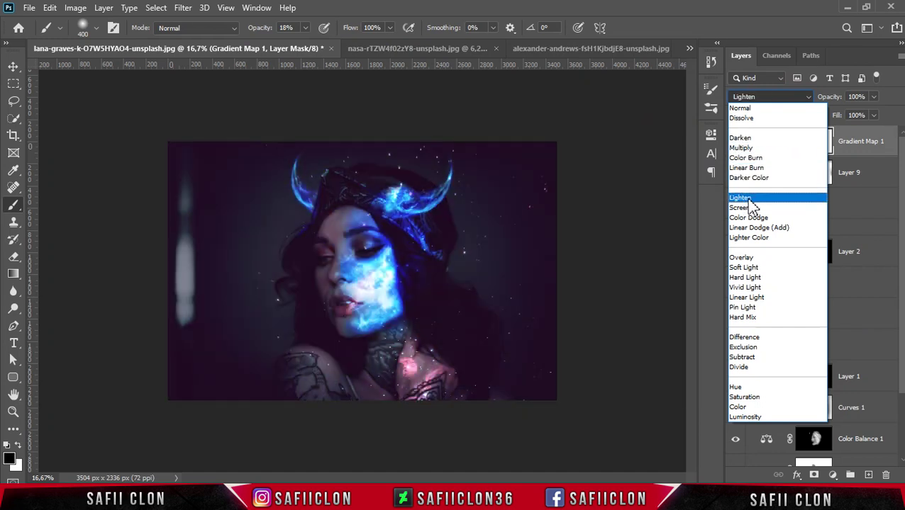
{"action": "left_click", "coordinate": [739, 197]}
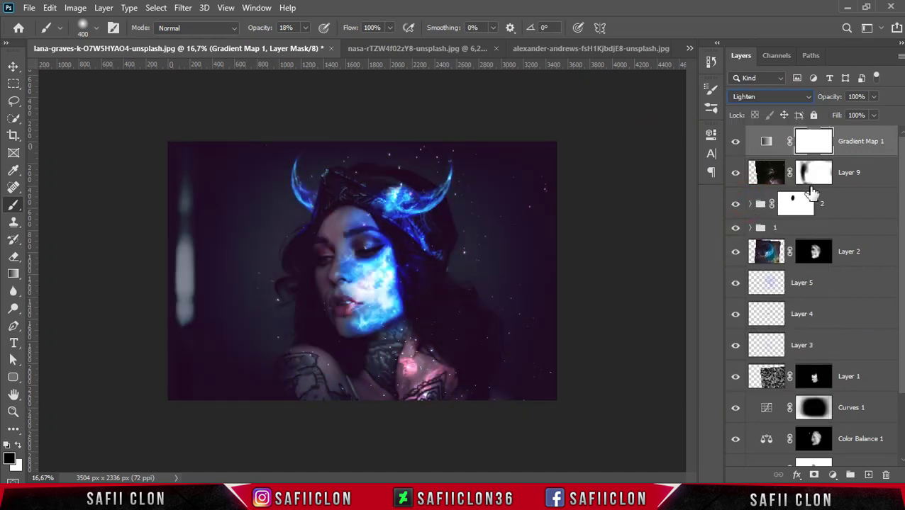
{"action": "left_click", "coordinate": [735, 143]}
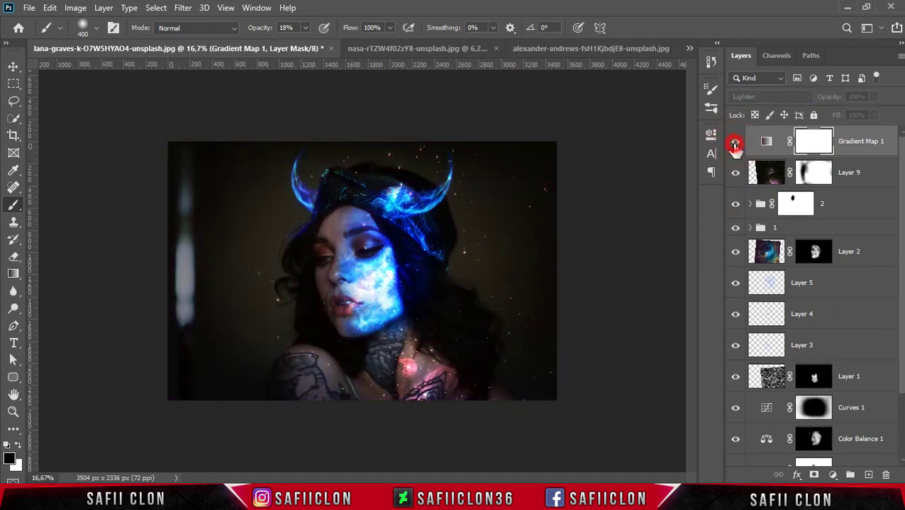
{"action": "left_click", "coordinate": [735, 143]}
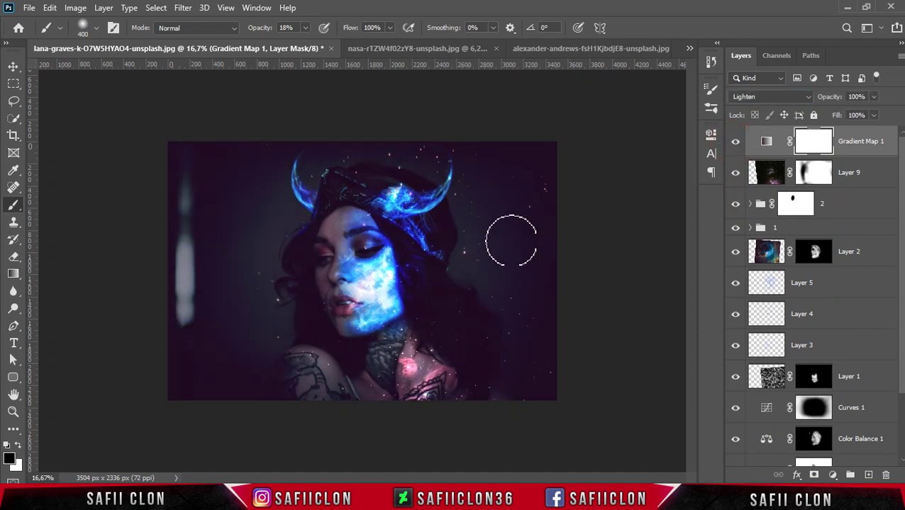
{"action": "left_click", "coordinate": [847, 151]}
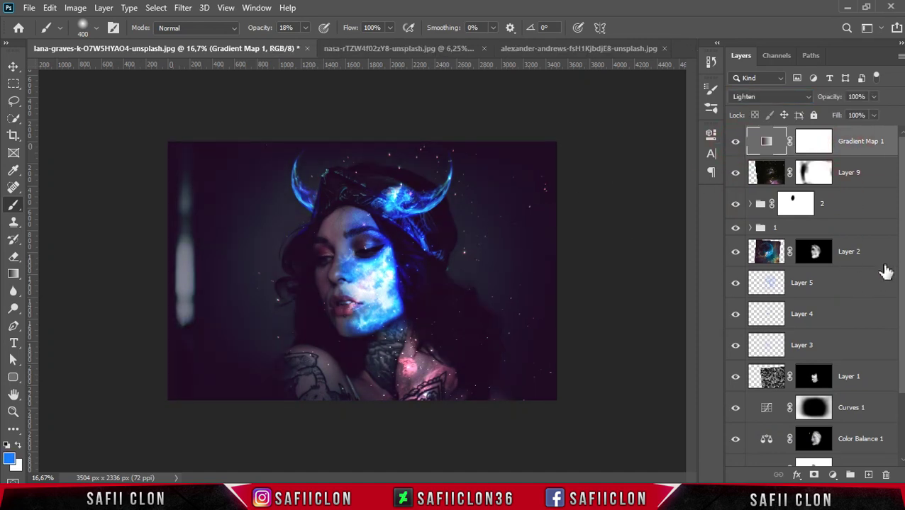
{"action": "scroll", "coordinate": [850, 284], "scroll_direction": "down", "scroll_amount": 3}
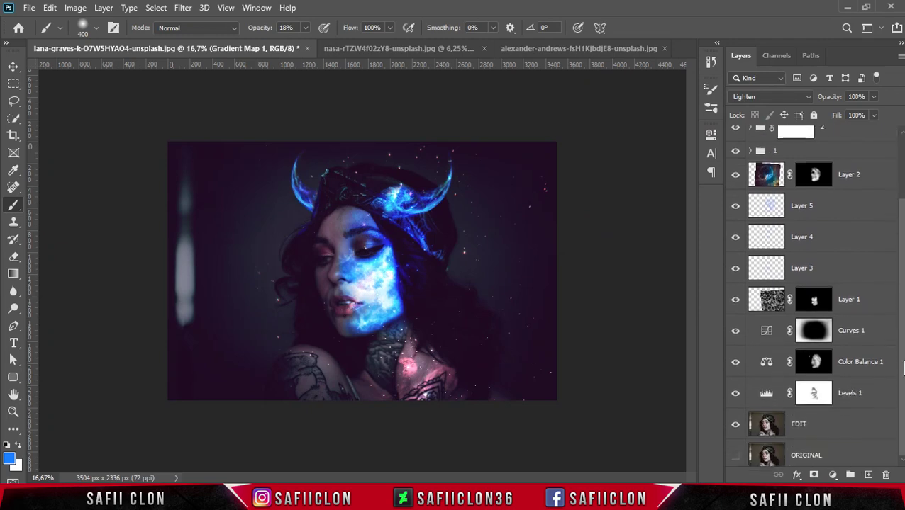
Group the layers from Gradient Map 1 down to EDIT into a group named EDIT
{"action": "left_click", "coordinate": [842, 425], "text": "shift"}
{"action": "right_click", "coordinate": [837, 423]}
{"action": "left_click", "coordinate": [684, 96]}
{"action": "type", "text": "EDIT"}
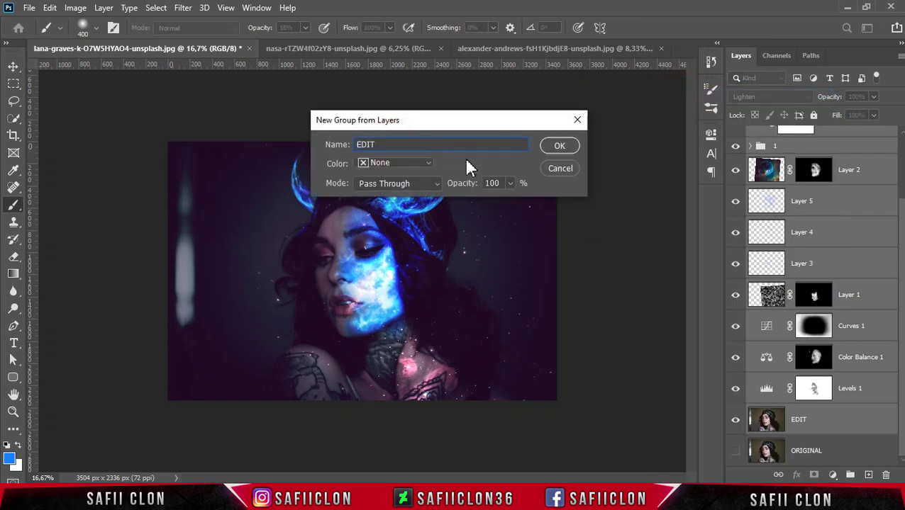
{"action": "left_click", "coordinate": [559, 147]}
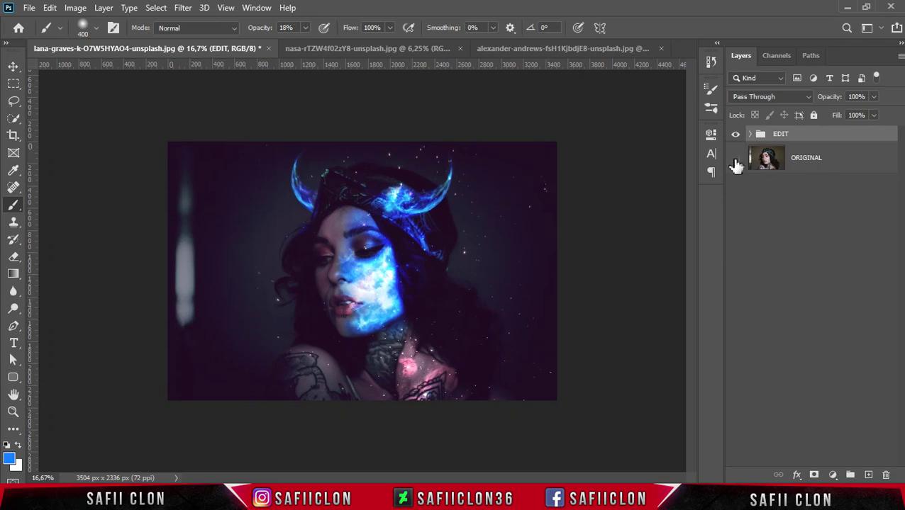
Compare the EDIT group on and off, then expand it and select Layer 1
{"action": "left_click", "coordinate": [735, 135]}
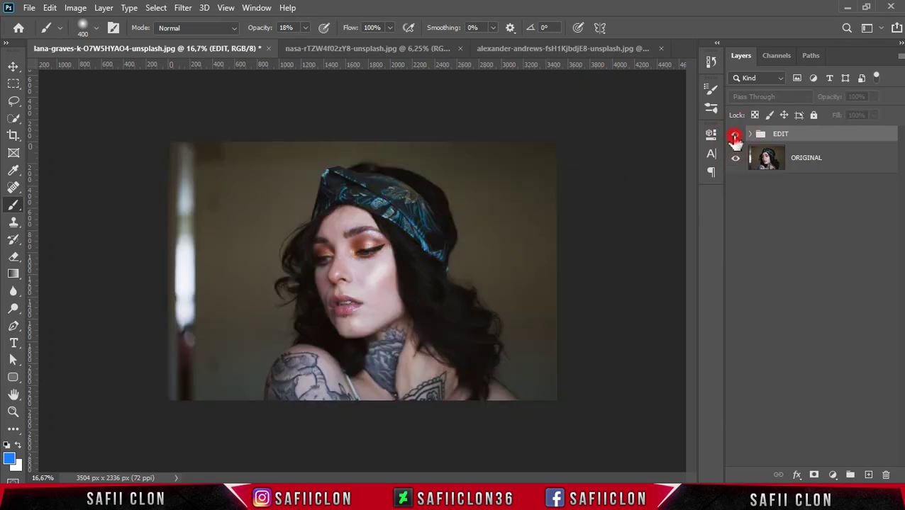
{"action": "left_click", "coordinate": [736, 135]}
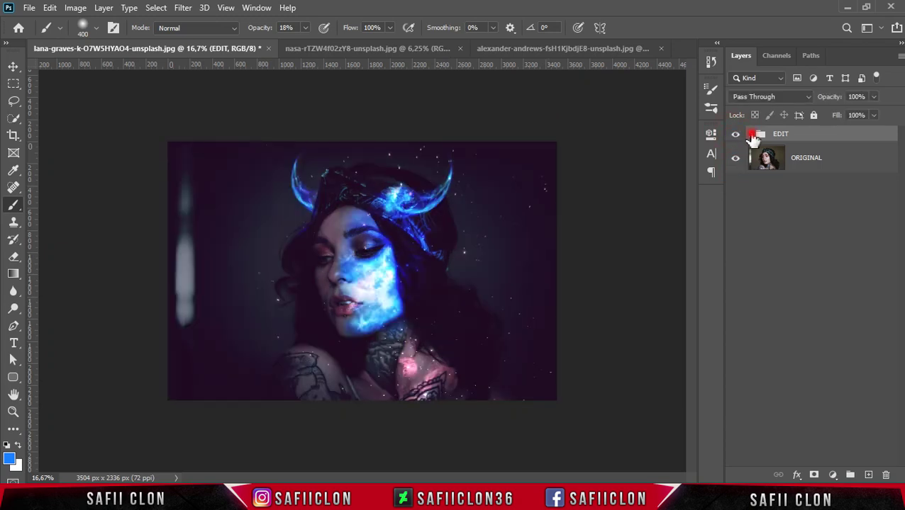
{"action": "left_click", "coordinate": [753, 135]}
{"action": "scroll", "coordinate": [815, 297], "scroll_direction": "down", "scroll_amount": 3}
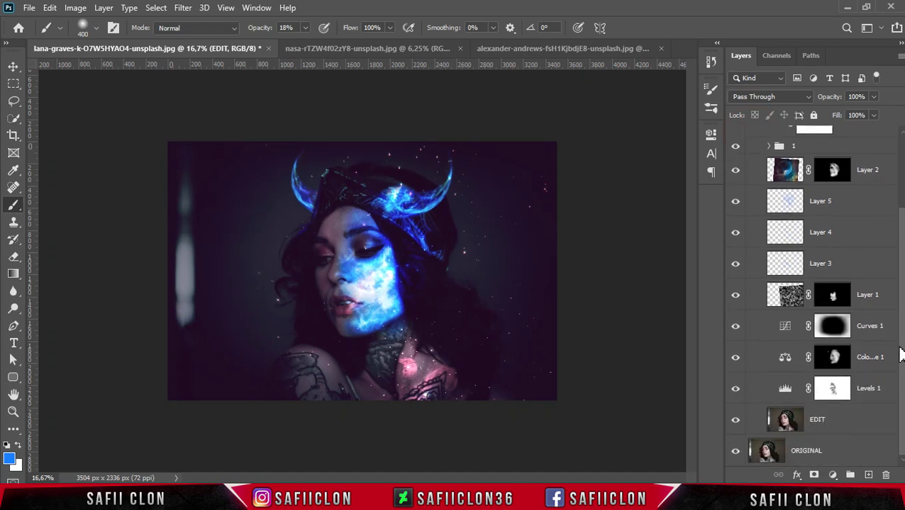
{"action": "left_click", "coordinate": [819, 301]}
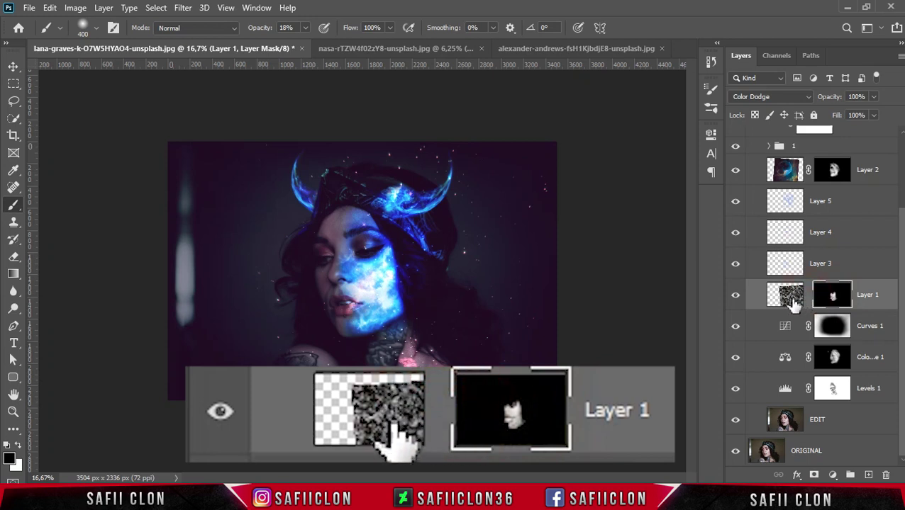
Enlarge Layer 1's galaxy texture to 122.67%, rotate it 0.40° and reposition it
{"action": "left_click", "coordinate": [787, 298]}
{"action": "key", "text": "ctrl+t"}
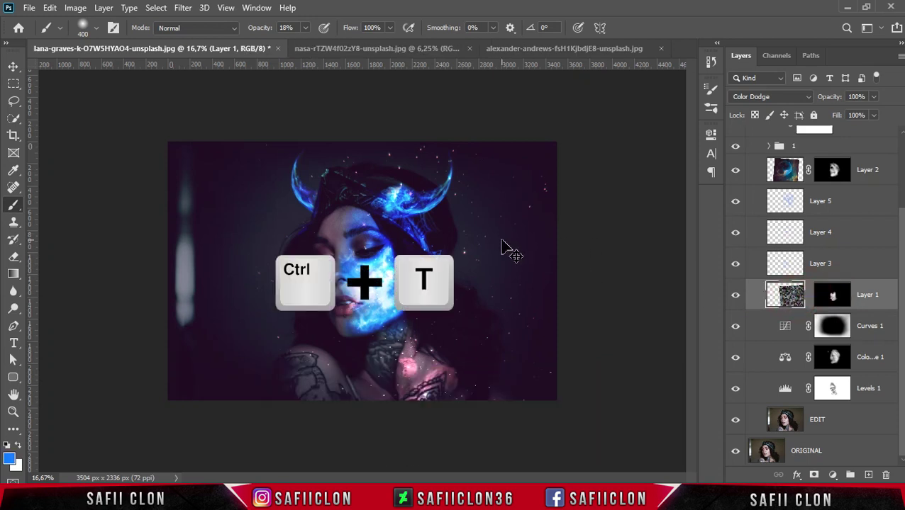
{"action": "left_click_drag", "start_coordinate": [501, 255], "coordinate": [486, 248]}
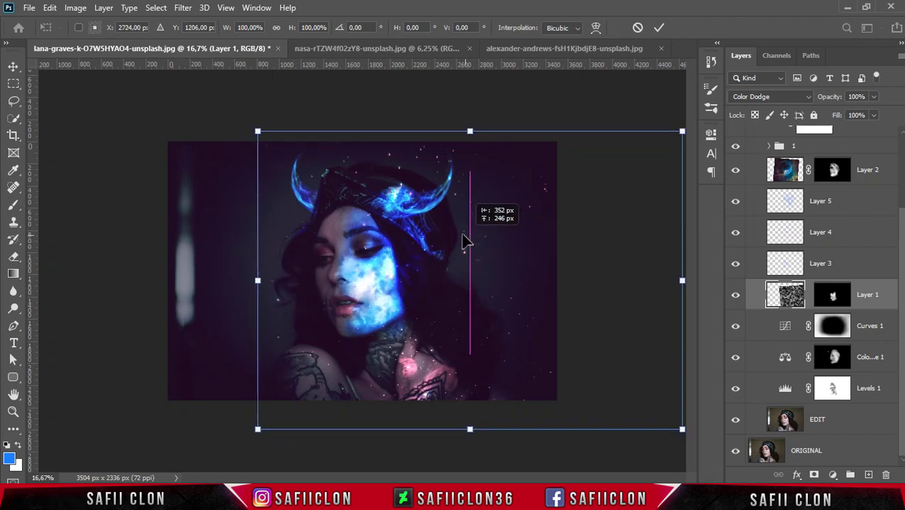
{"action": "left_click_drag", "start_coordinate": [486, 248], "coordinate": [383, 257]}
{"action": "left_click_drag", "start_coordinate": [626, 186], "coordinate": [646, 251]}
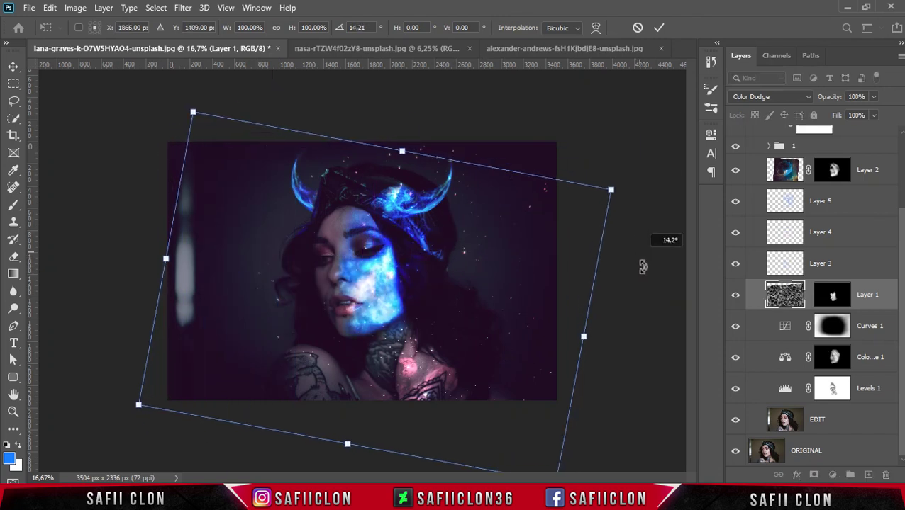
{"action": "mouse_move", "coordinate": [505, 286]}
{"action": "left_mouse_down"}
{"action": "mouse_move", "coordinate": [436, 268]}
{"action": "mouse_move", "coordinate": [507, 280]}
{"action": "left_mouse_up"}
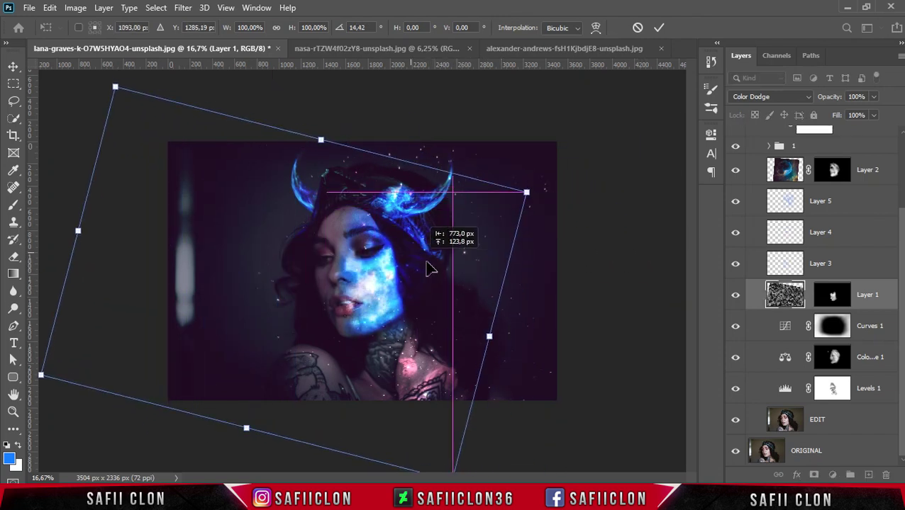
{"action": "left_click_drag", "start_coordinate": [617, 209], "coordinate": [672, 186]}
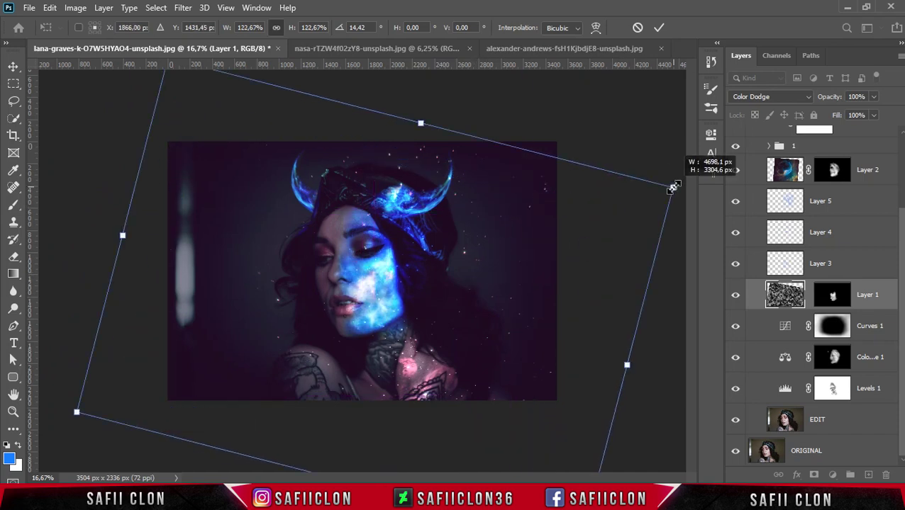
{"action": "mouse_move", "coordinate": [626, 152]}
{"action": "left_mouse_down"}
{"action": "mouse_move", "coordinate": [582, 114]}
{"action": "mouse_move", "coordinate": [576, 95]}
{"action": "left_mouse_up"}
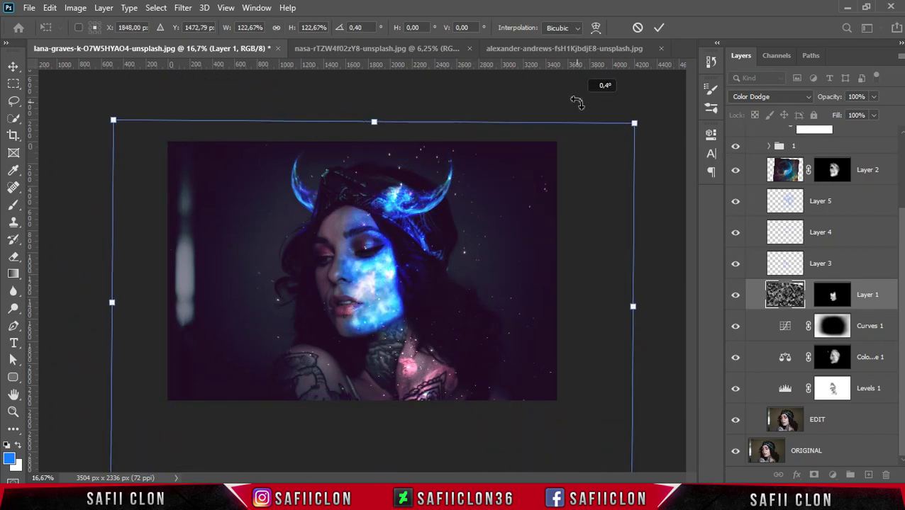
{"action": "left_click", "coordinate": [658, 29]}
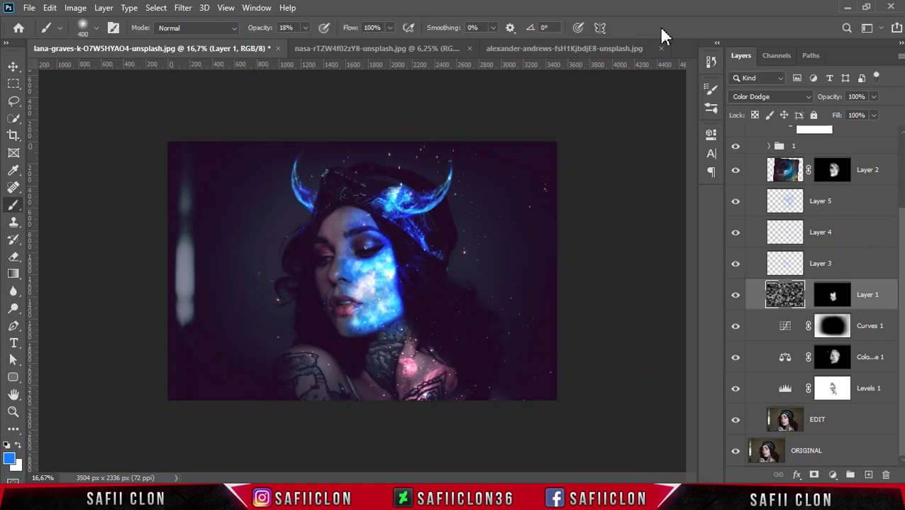
{"action": "left_click", "coordinate": [809, 297]}
Compare Layer 1's texture on and off, then collapse the EDIT group
{"action": "left_click", "coordinate": [736, 295]}
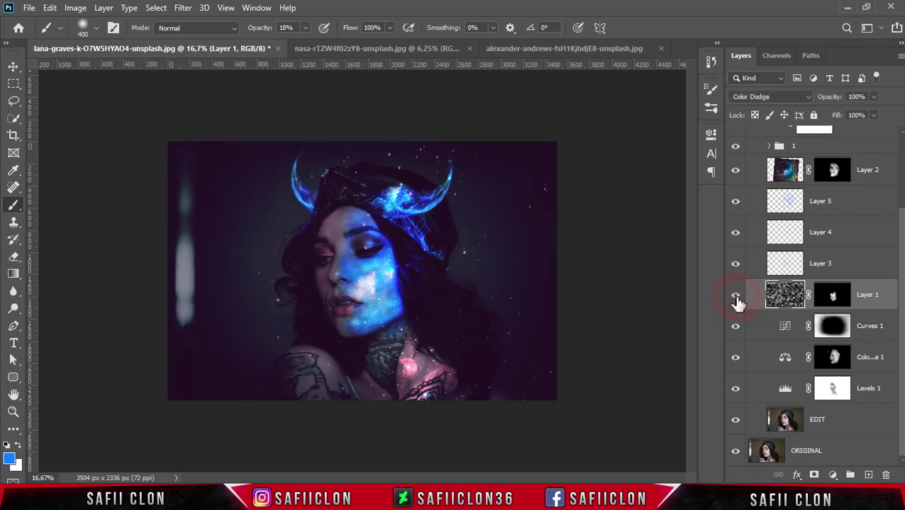
{"action": "left_click", "coordinate": [736, 296]}
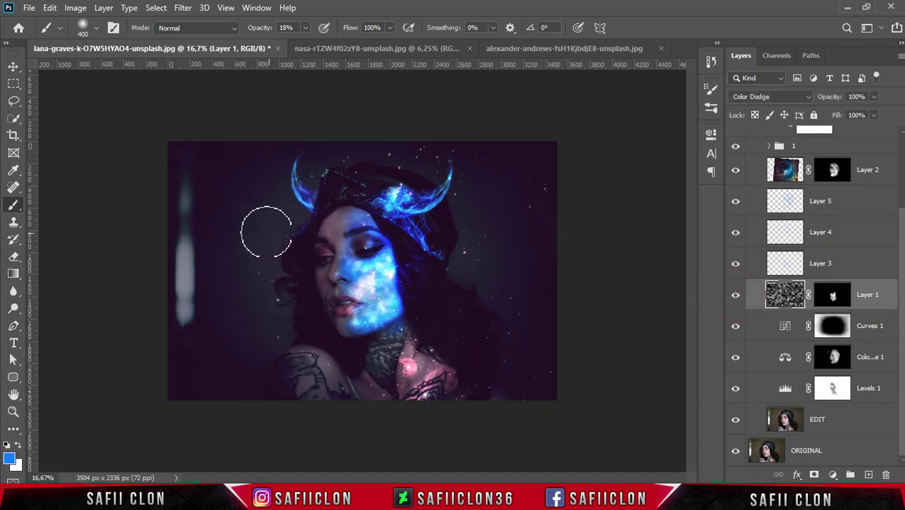
{"action": "left_click", "coordinate": [13, 66]}
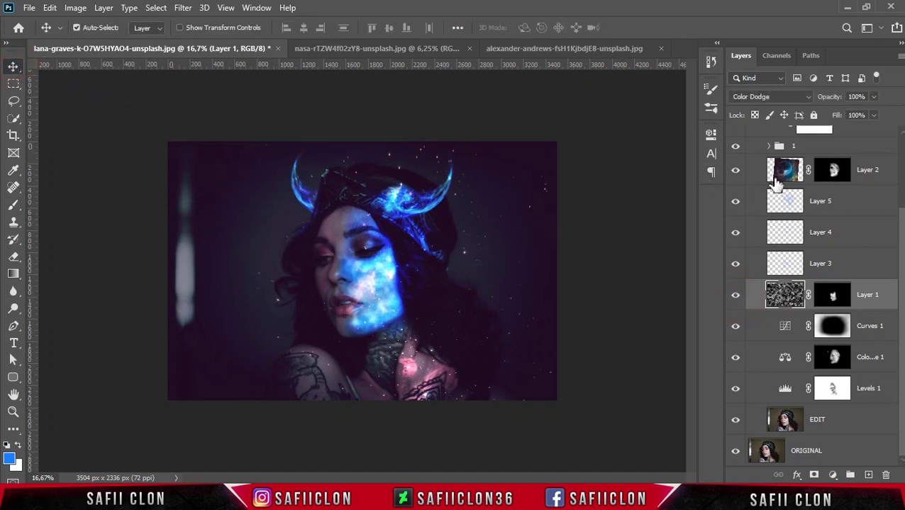
{"action": "scroll", "coordinate": [759, 160], "scroll_direction": "up", "scroll_amount": 3}
{"action": "left_click", "coordinate": [756, 135]}
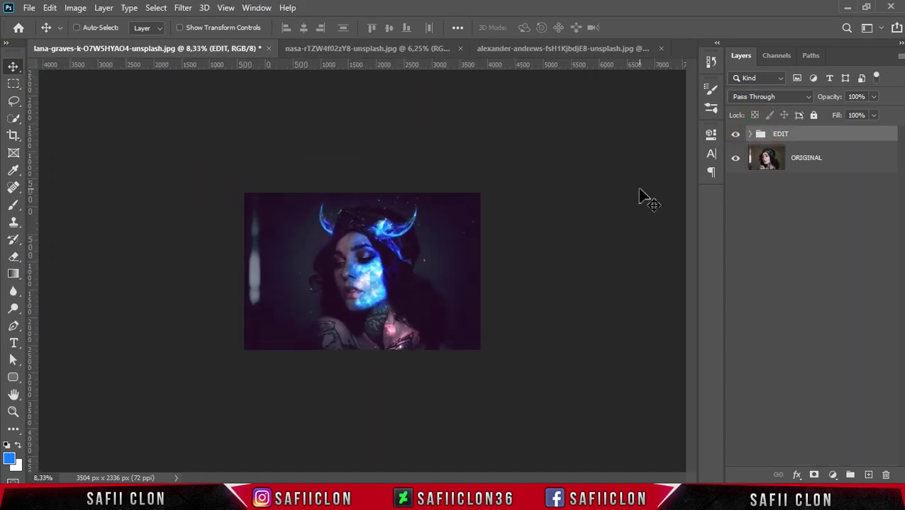
Toggle the EDIT group's visibility for a before/after comparison of the portrait
{"action": "key", "text": "ctrl"}
{"action": "left_click", "coordinate": [736, 135]}
{"action": "left_click", "coordinate": [735, 135]}
{"action": "left_click", "coordinate": [735, 135]}
{"action": "left_click", "coordinate": [736, 135]}
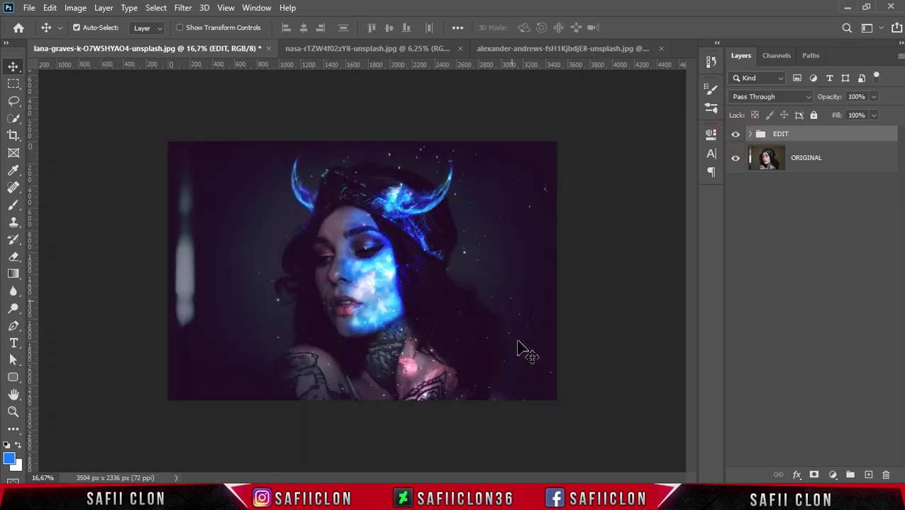